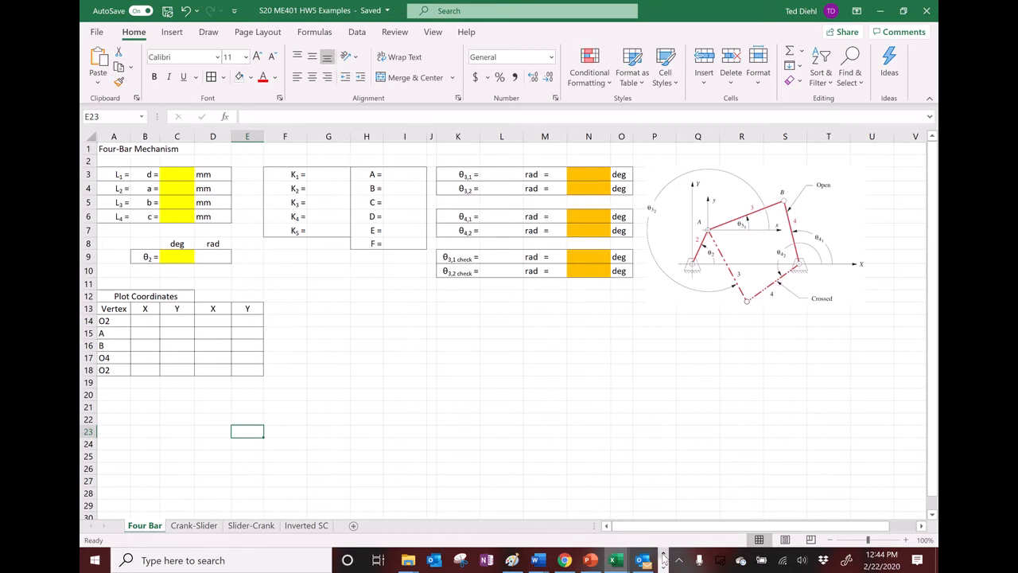
Step: Switch to Adobe Reader and copy a snapshot of the boxed K, A–F, θ4 and θ3 equations on page 2 of the class notes
{"action": "left_click", "coordinate": [663, 556]}
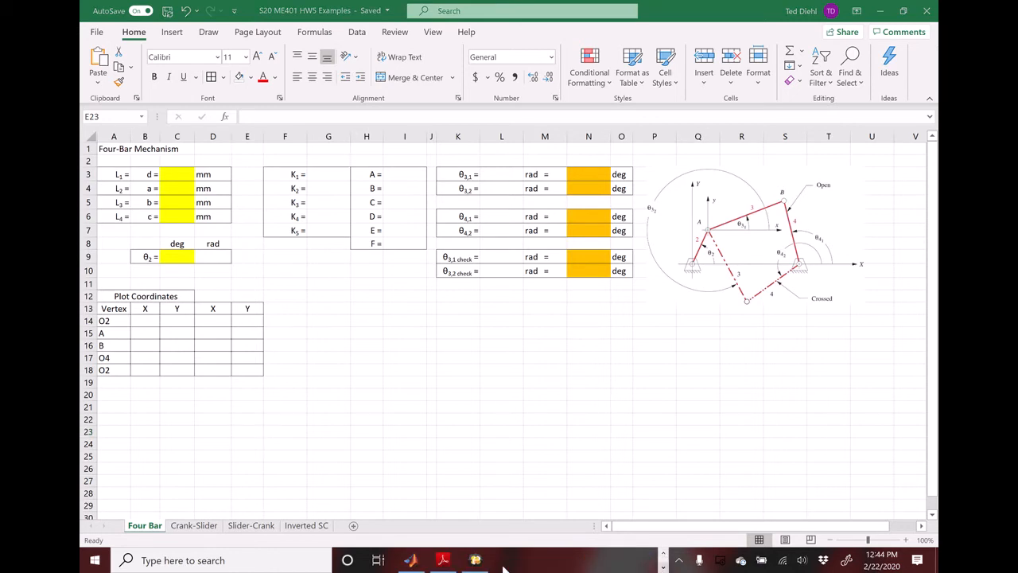
{"action": "left_click", "coordinate": [442, 560]}
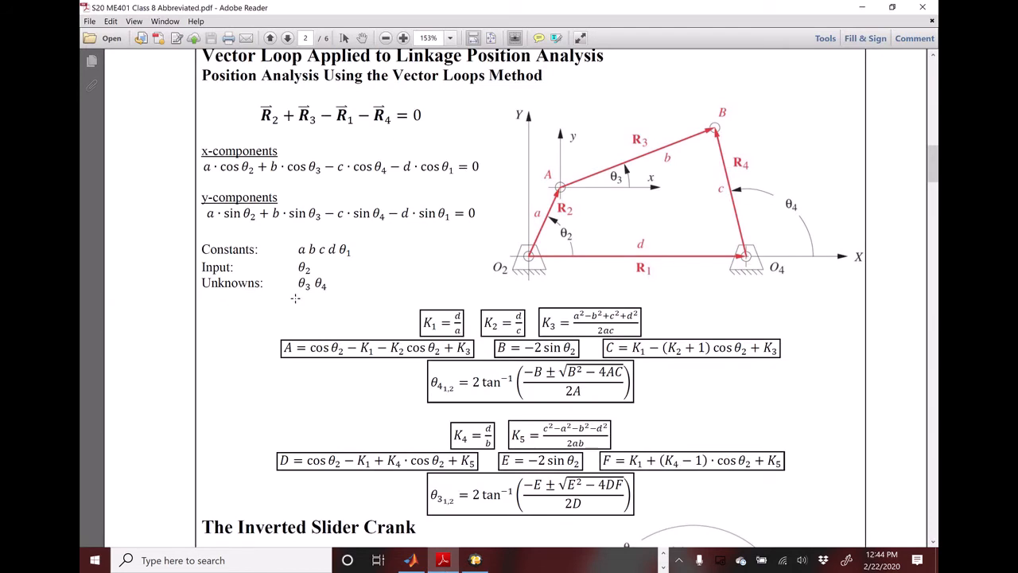
{"action": "left_click_drag", "start_coordinate": [819, 517], "coordinate": [271, 300]}
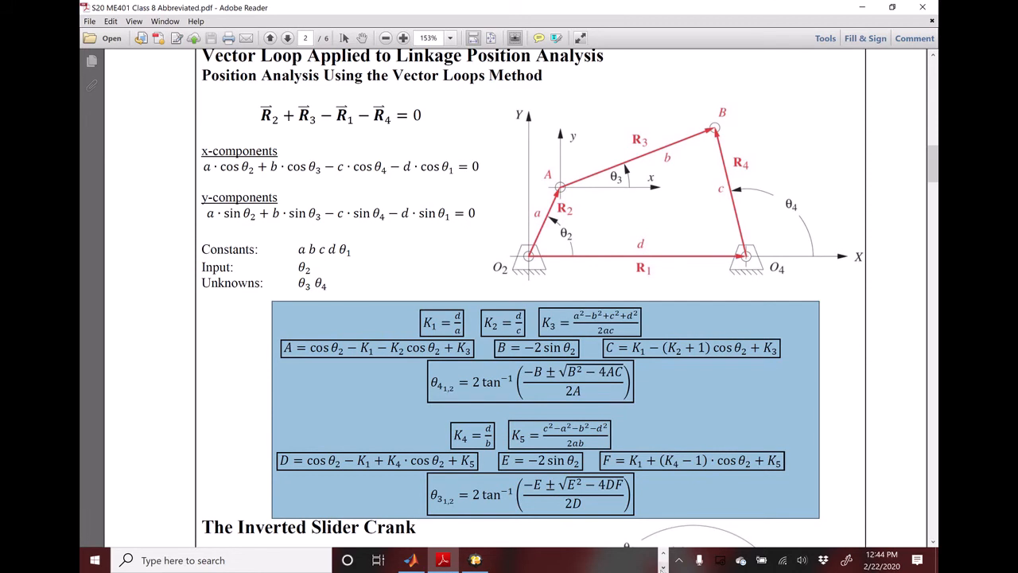
Step: Switch to the HW5 Examples workbook in Excel, paste the equations picture into the Four Bar sheet, and shrink and position it below the tables
{"action": "left_click", "coordinate": [662, 568]}
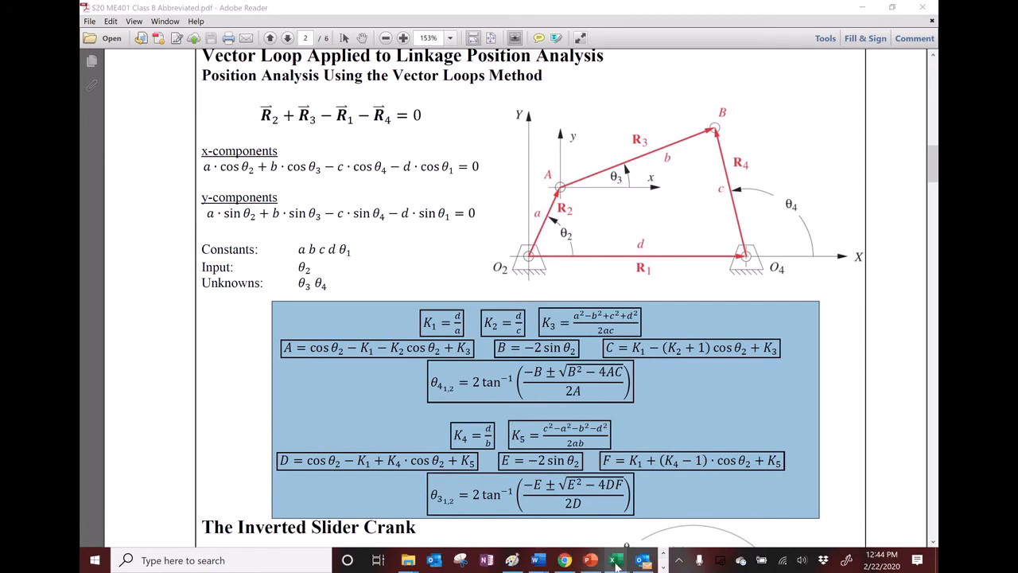
{"action": "mouse_move", "coordinate": [615, 563]}
{"action": "left_click", "coordinate": [648, 517]}
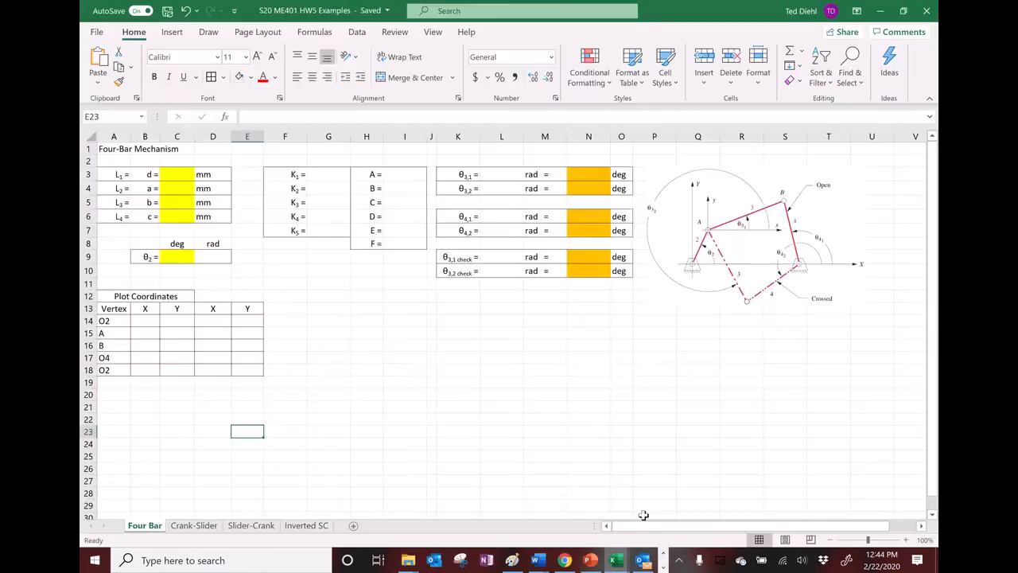
{"action": "left_click", "coordinate": [330, 336]}
{"action": "key", "text": "ctrl+v"}
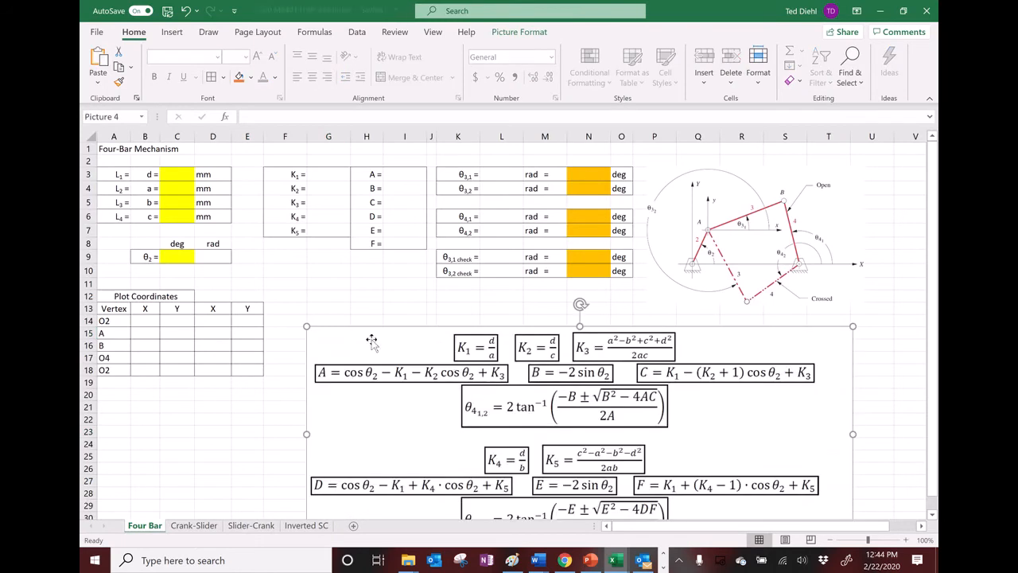
{"action": "left_click_drag", "start_coordinate": [307, 325], "coordinate": [408, 368]}
{"action": "left_click_drag", "start_coordinate": [472, 414], "coordinate": [363, 354]}
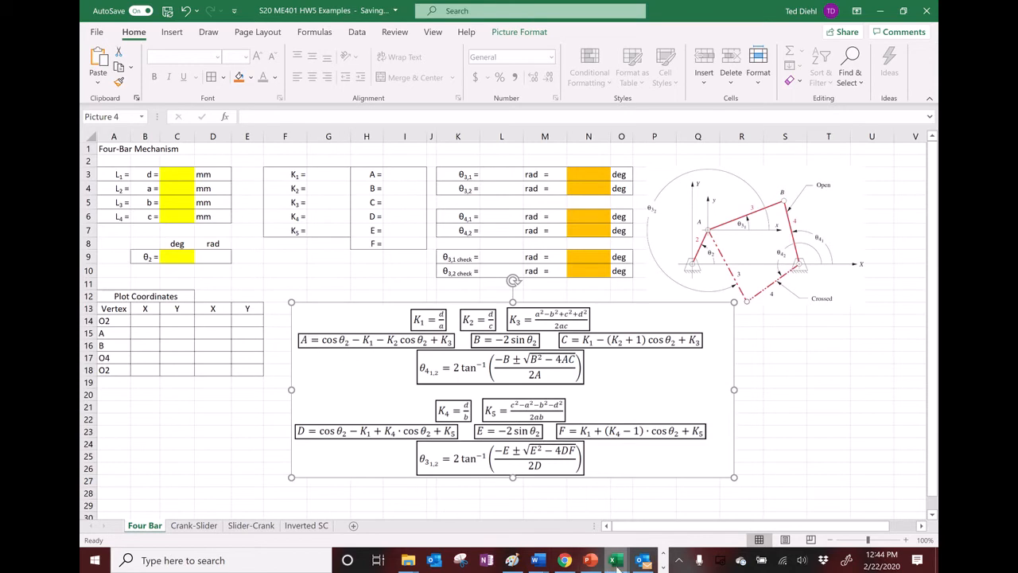
Step: Copy the given link lengths and θ2 input, cells C5:C11, from the Example 4-1 sheet of the Ch 4 Problems workbook
{"action": "mouse_move", "coordinate": [617, 562]}
{"action": "left_click", "coordinate": [547, 497]}
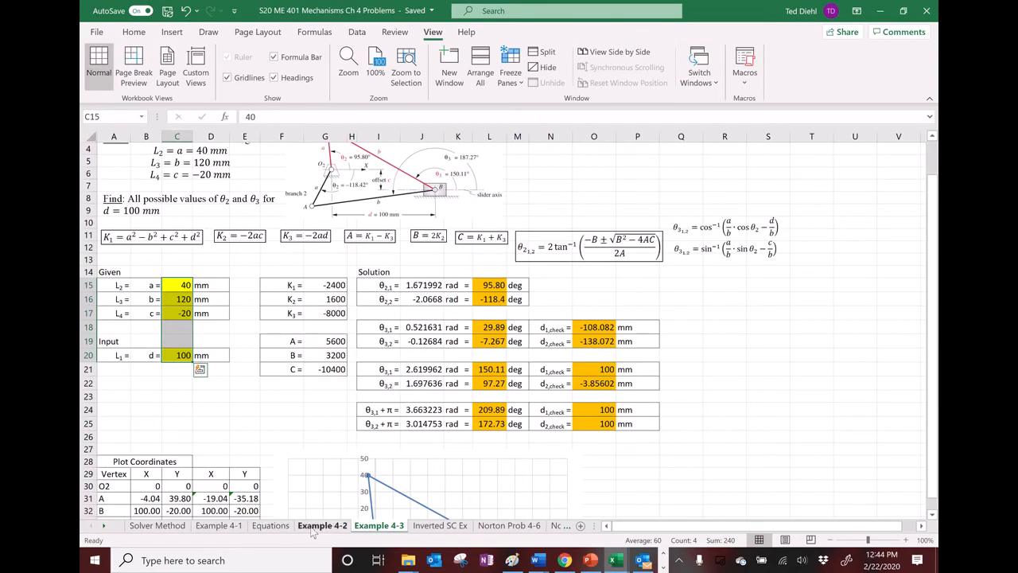
{"action": "left_click", "coordinate": [225, 528]}
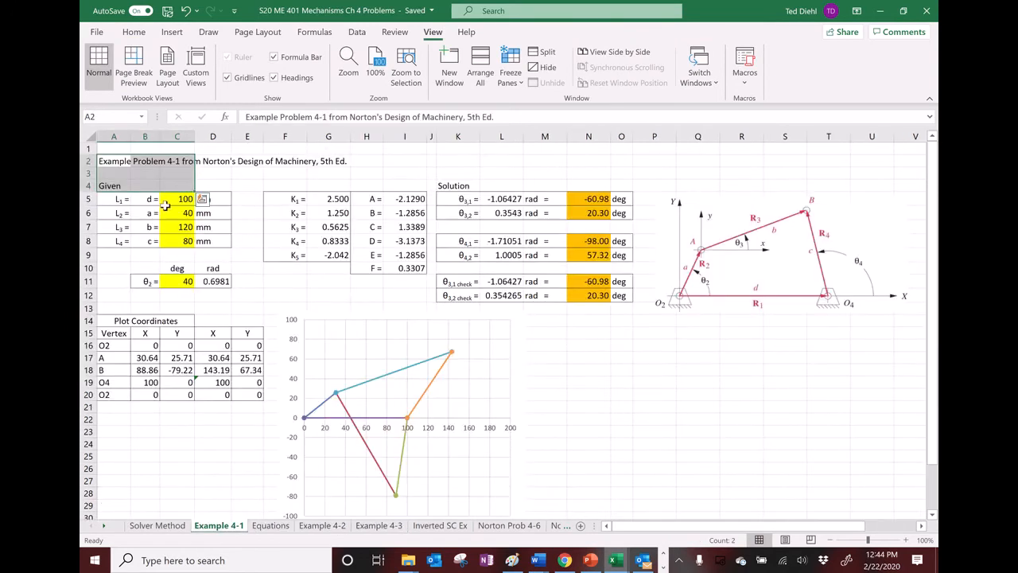
{"action": "left_click_drag", "start_coordinate": [170, 198], "coordinate": [175, 283]}
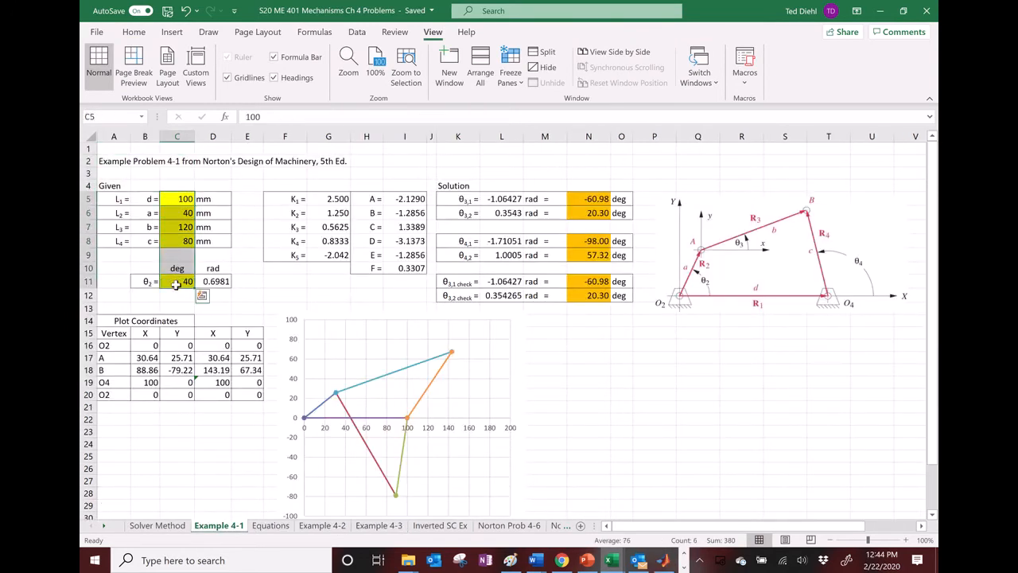
{"action": "key", "text": "ctrl+c"}
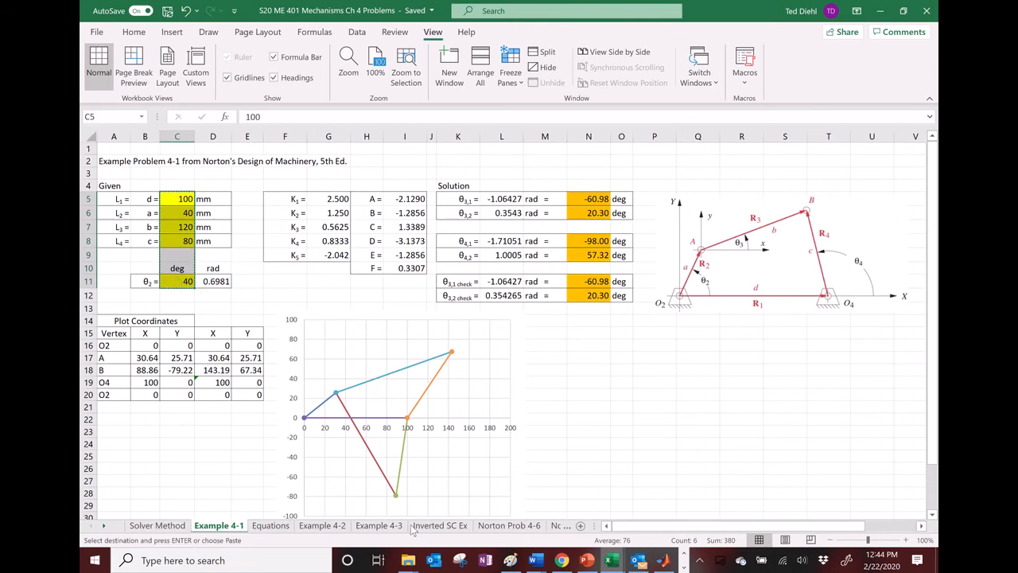
Step: Return to the HW5 Examples workbook and paste the copied link lengths and θ2 value into the Four Bar sheet starting at C3
{"action": "left_click", "coordinate": [684, 553]}
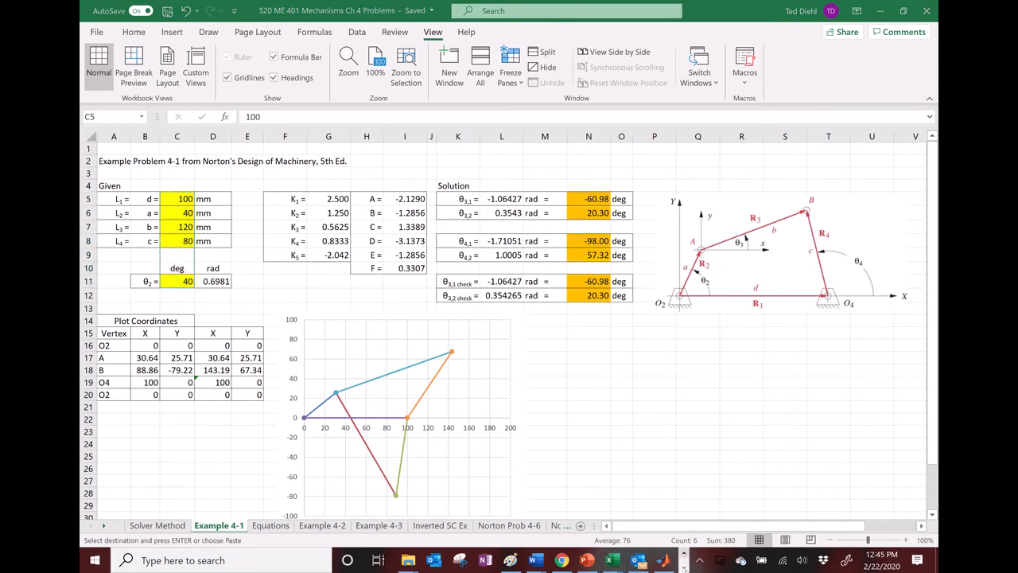
{"action": "left_click", "coordinate": [684, 567]}
{"action": "left_click", "coordinate": [684, 552]}
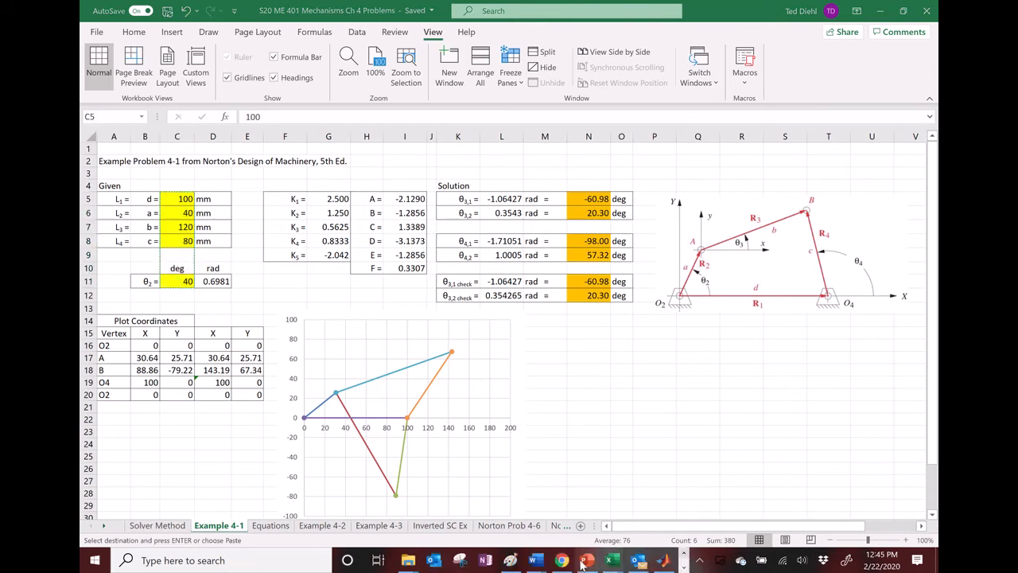
{"action": "mouse_move", "coordinate": [623, 563]}
{"action": "left_click", "coordinate": [831, 477]}
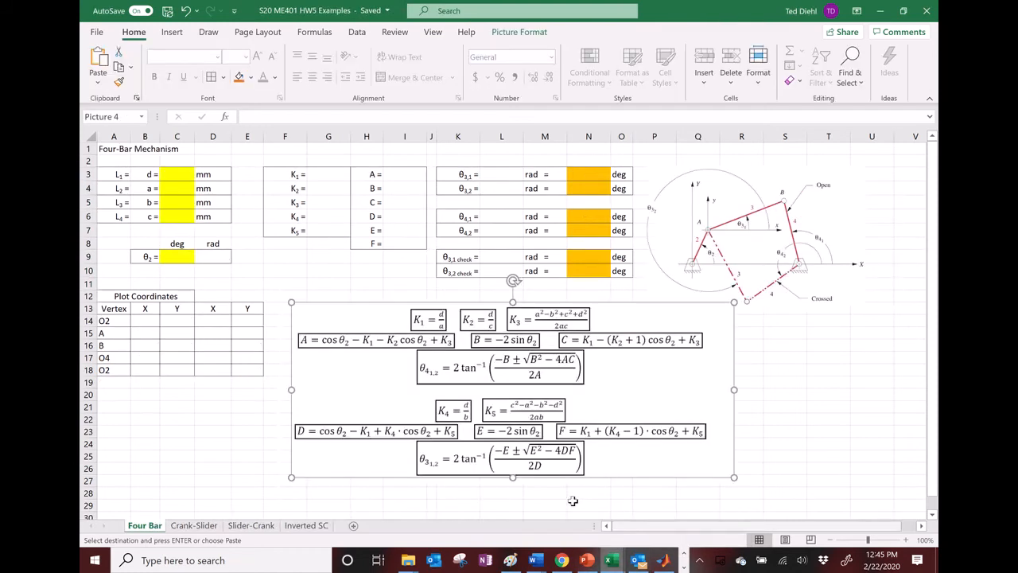
{"action": "left_click", "coordinate": [178, 175]}
{"action": "key", "text": "ctrl+v"}
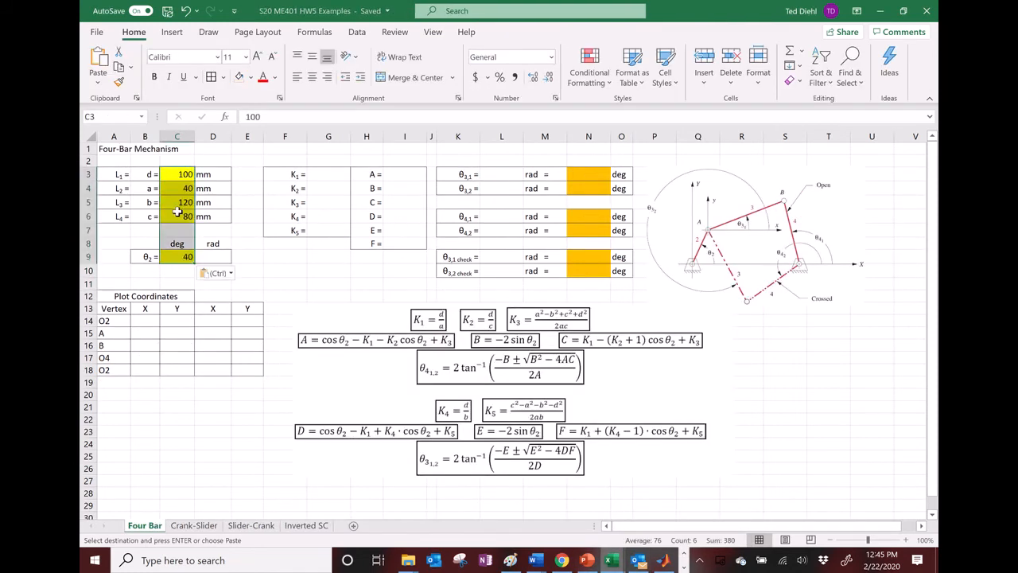
Step: Enter the K1 formula =C3/C4 in cell G3
{"action": "left_click", "coordinate": [450, 356]}
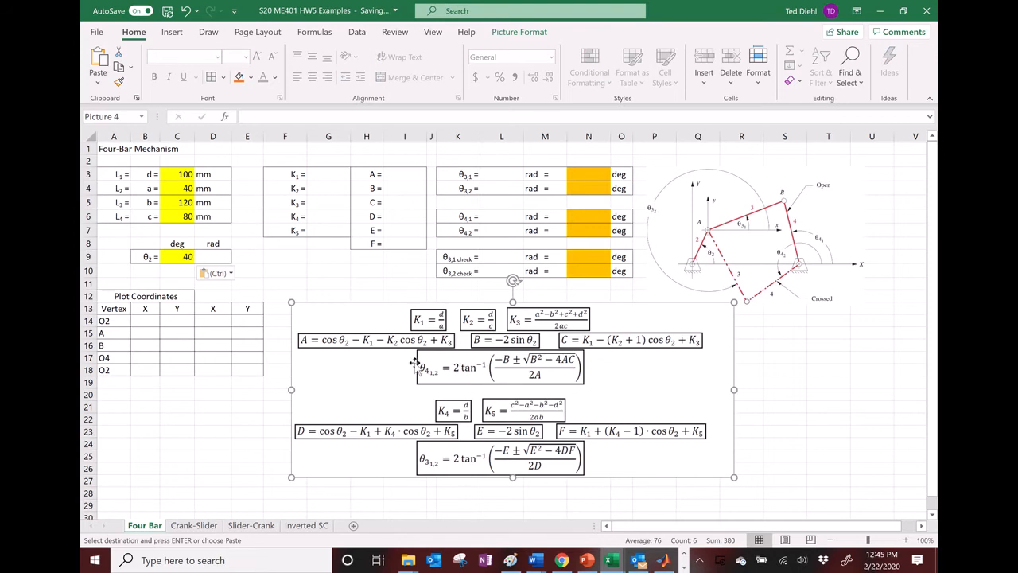
{"action": "left_click", "coordinate": [326, 173]}
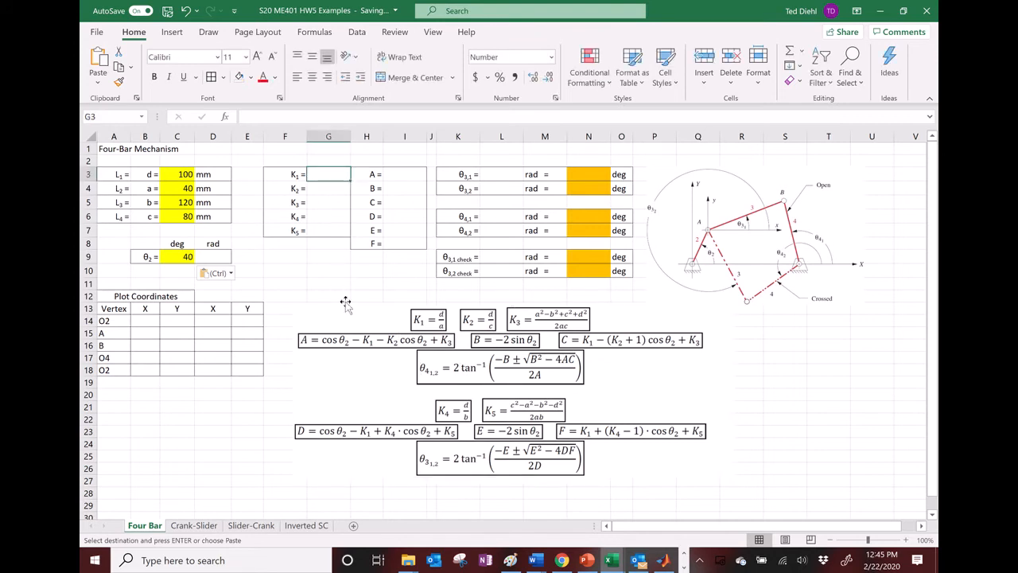
{"action": "type", "text": "="}
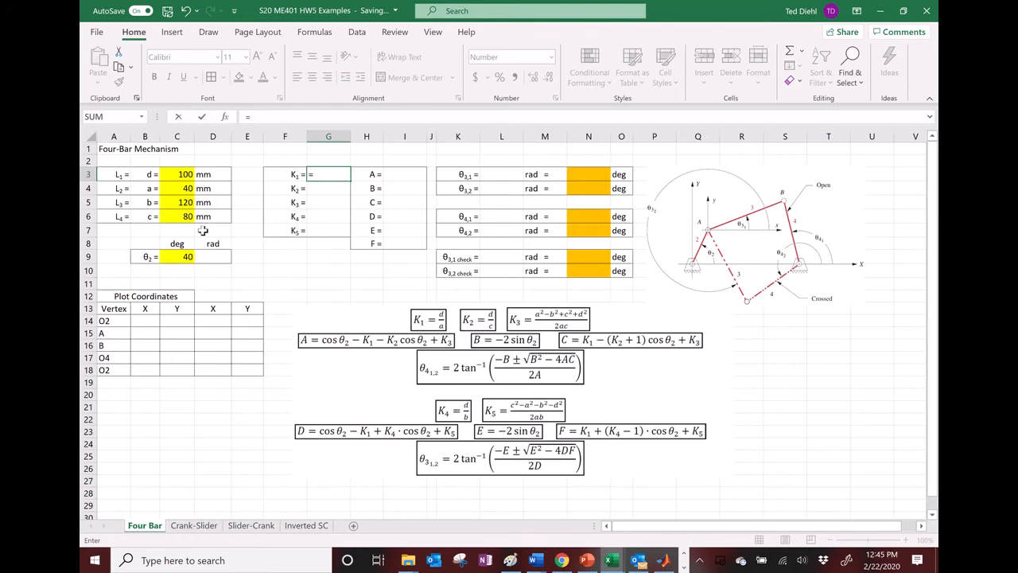
{"action": "left_click", "coordinate": [183, 175]}
{"action": "type", "text": "/"}
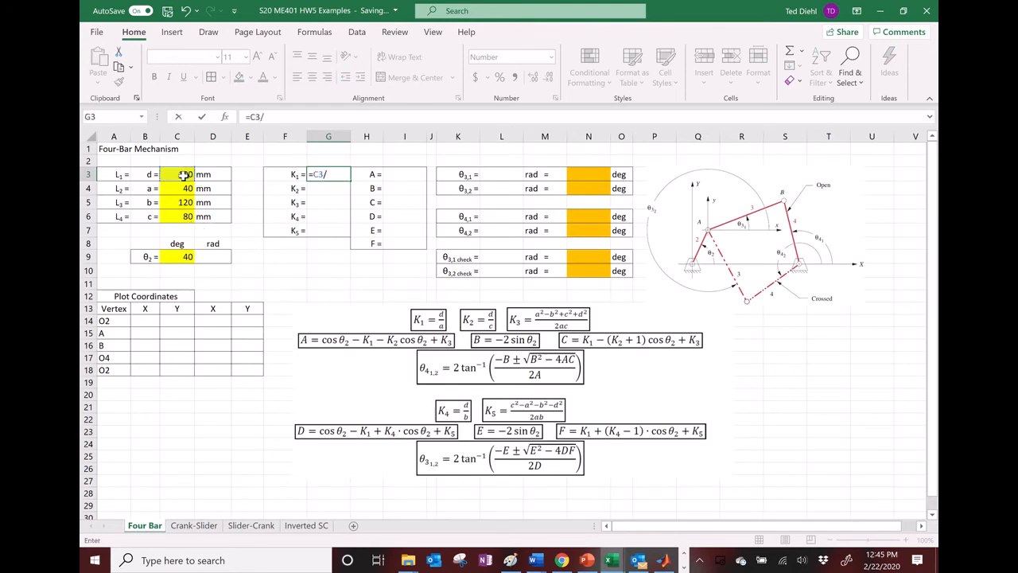
{"action": "left_click", "coordinate": [182, 188]}
{"action": "key", "text": "Return"}
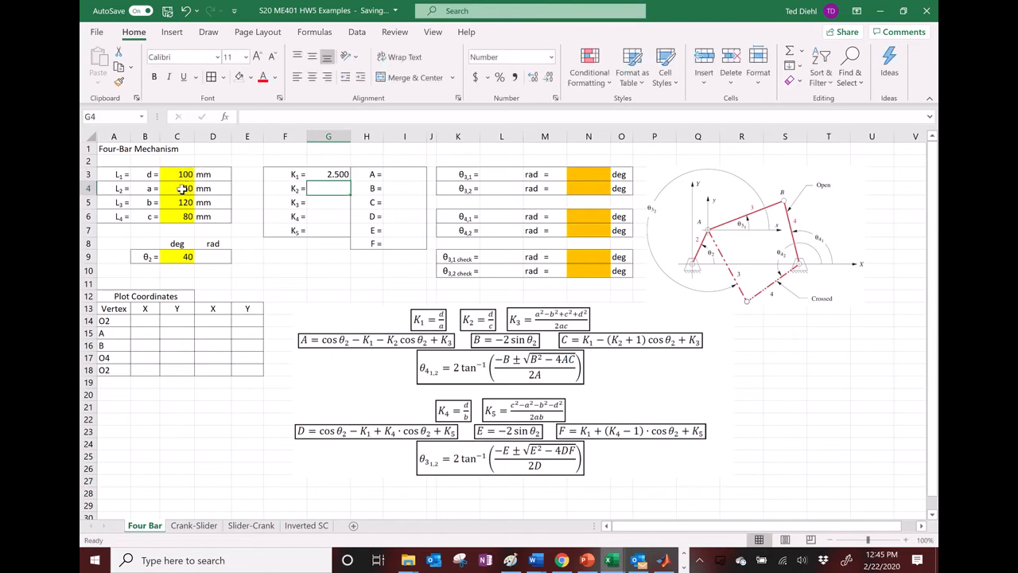
Step: Enter the K2 formula =C3/C6 in cell G4
{"action": "type", "text": "="}
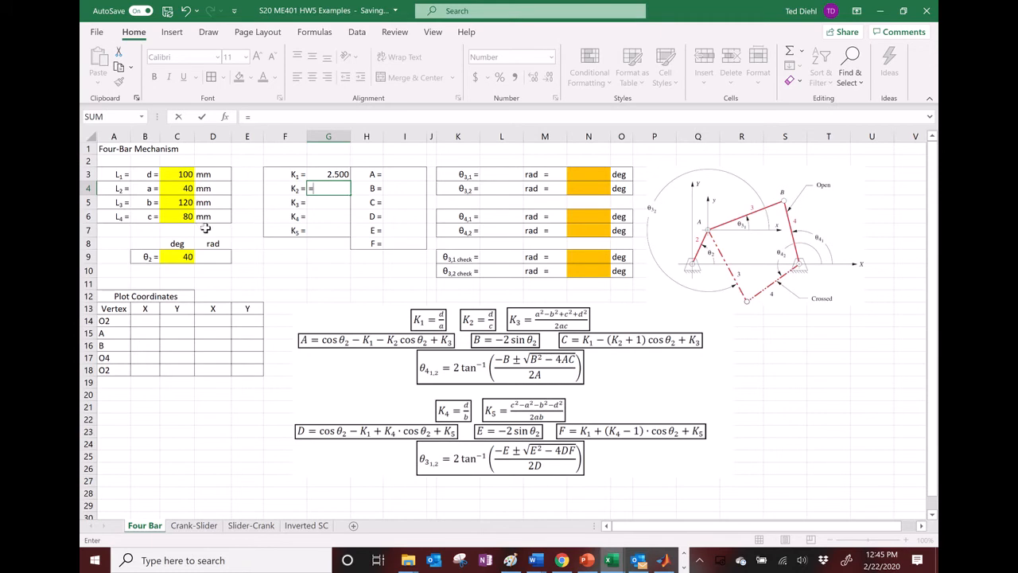
{"action": "left_click", "coordinate": [180, 177]}
{"action": "type", "text": "/"}
{"action": "left_click", "coordinate": [177, 216]}
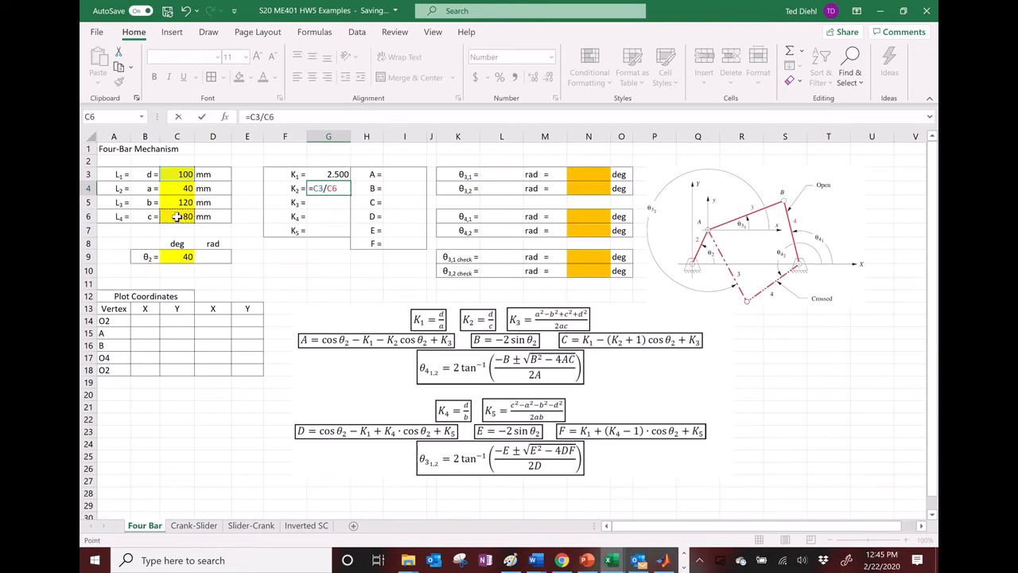
{"action": "key", "text": "Return"}
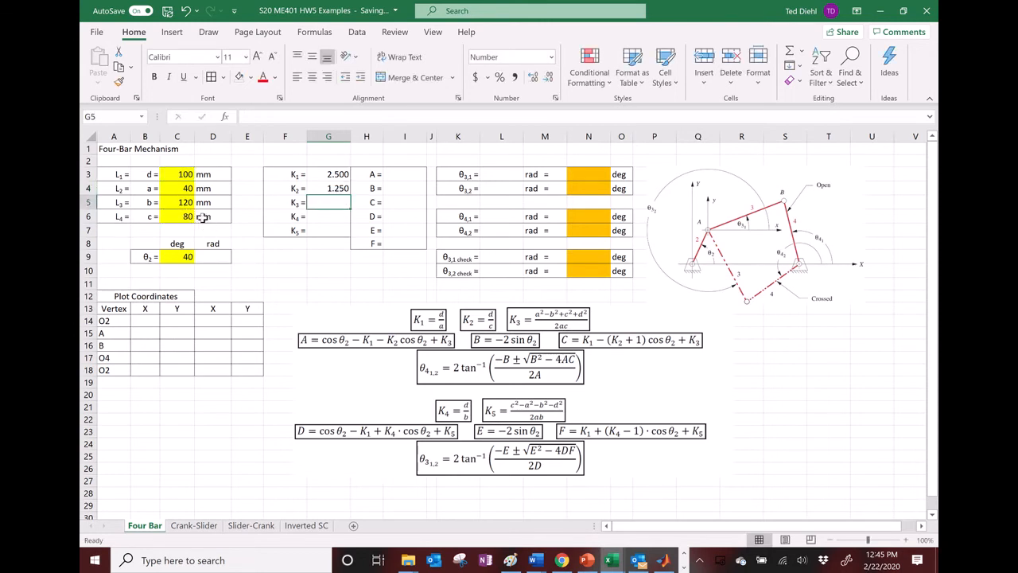
Step: Enter the K3 formula =(C4^2-C5^2+C6^2+C3^2)/(2*C4*C6) in cell G5
{"action": "type", "text": "="}
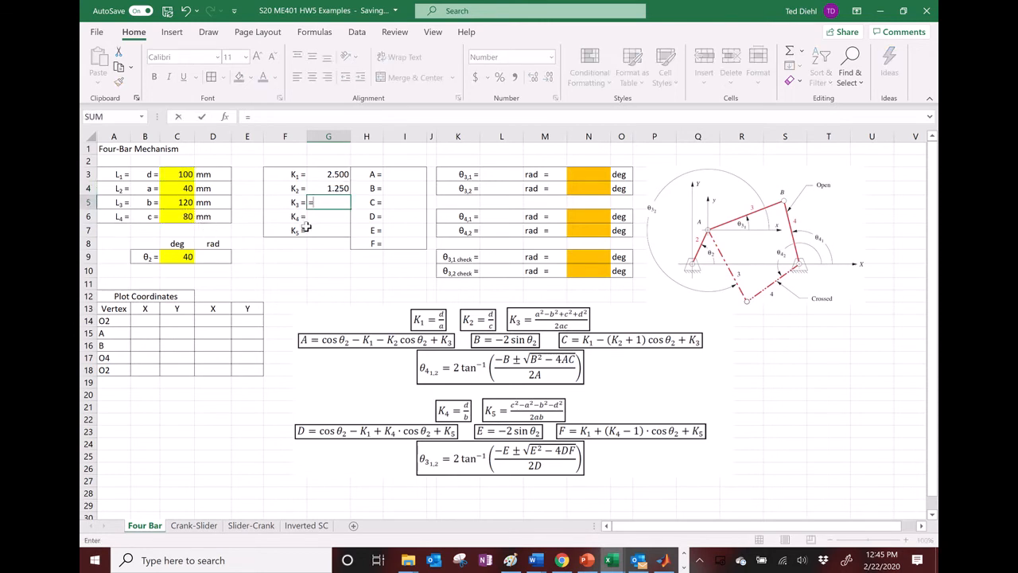
{"action": "type", "text": "("}
{"action": "left_click", "coordinate": [180, 188]}
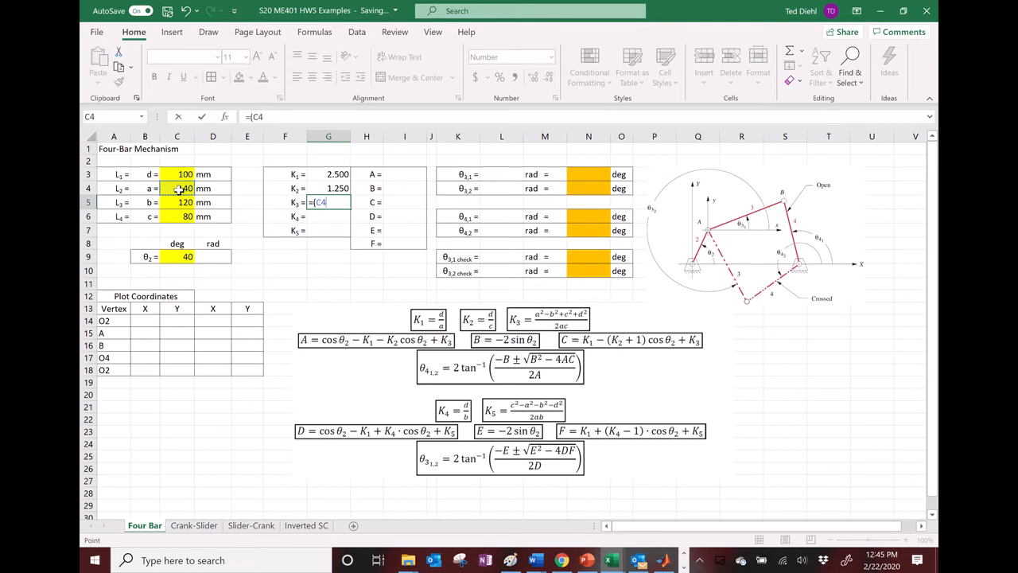
{"action": "type", "text": "^2-"}
{"action": "left_click", "coordinate": [176, 202]}
{"action": "type", "text": "^2"}
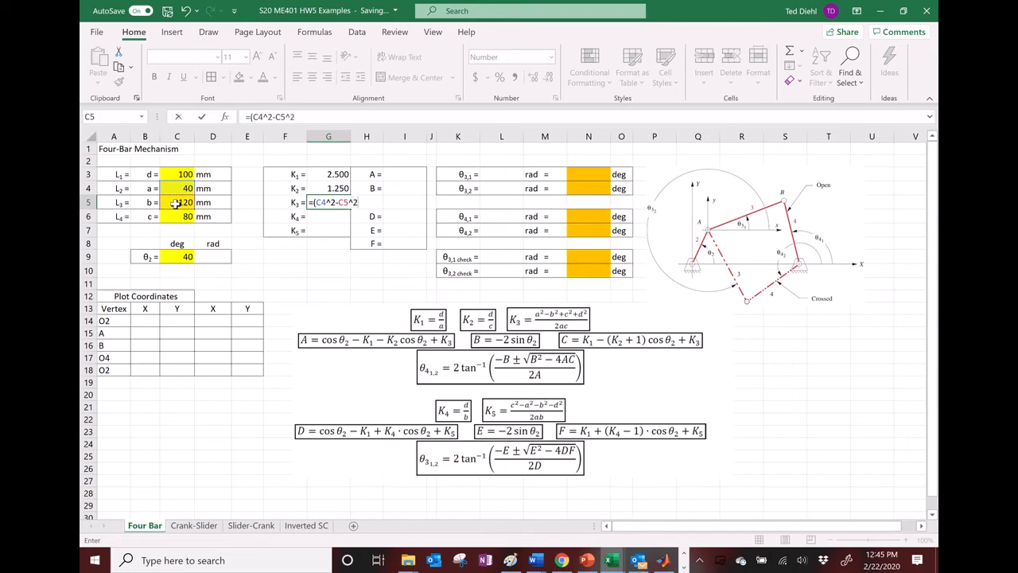
{"action": "type", "text": "+"}
{"action": "left_click", "coordinate": [182, 218]}
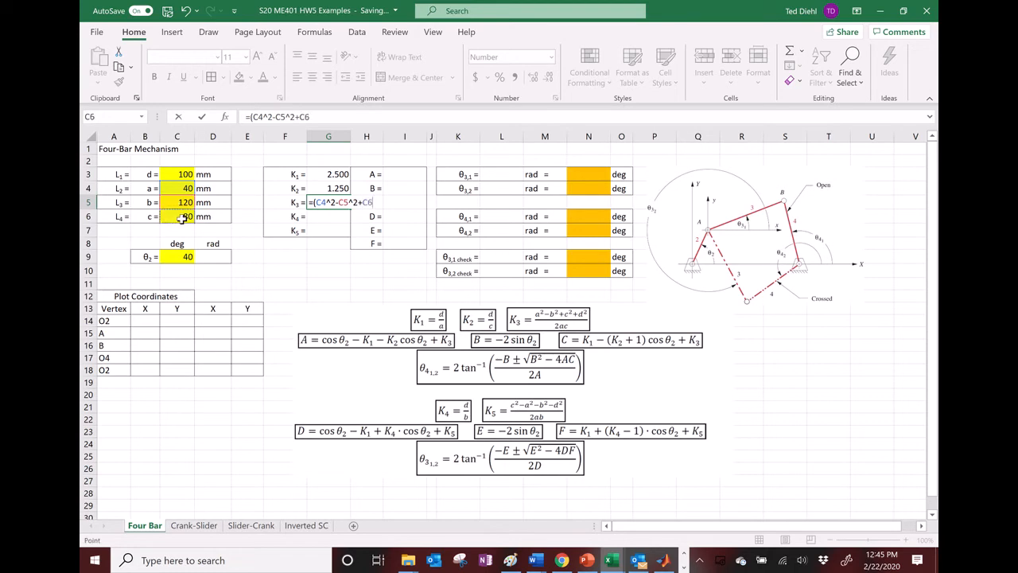
{"action": "type", "text": "^2+"}
{"action": "left_click", "coordinate": [184, 174]}
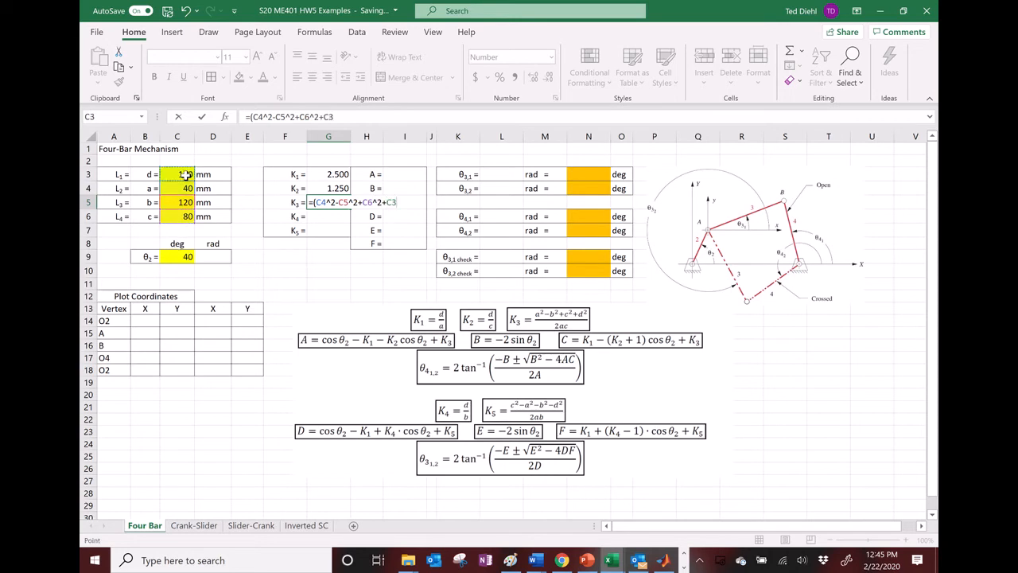
{"action": "type", "text": "^2)/(2*"}
{"action": "left_click", "coordinate": [181, 188]}
{"action": "type", "text": "*"}
{"action": "left_click", "coordinate": [182, 215]}
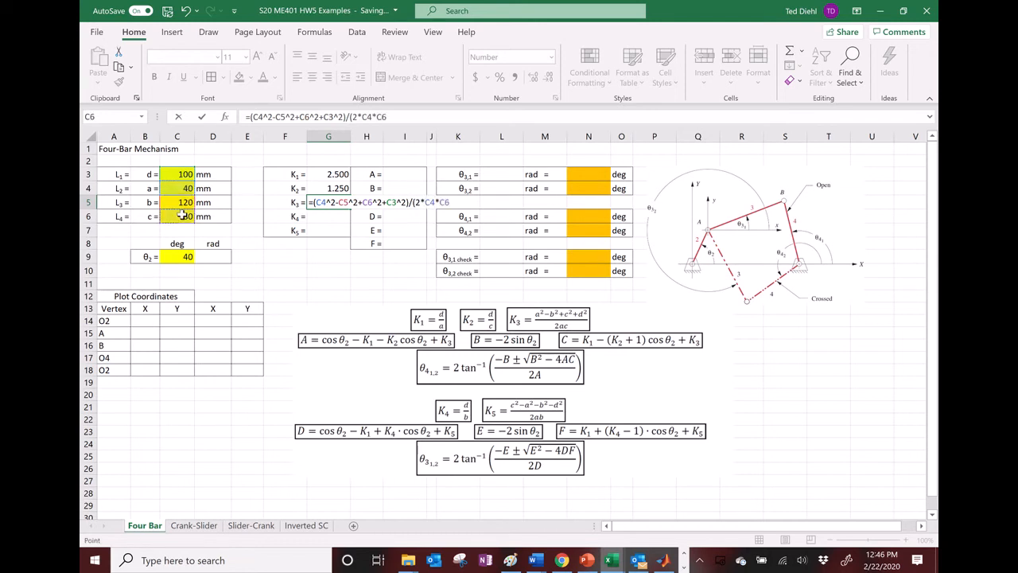
{"action": "type", "text": ")"}
{"action": "key", "text": "Return"}
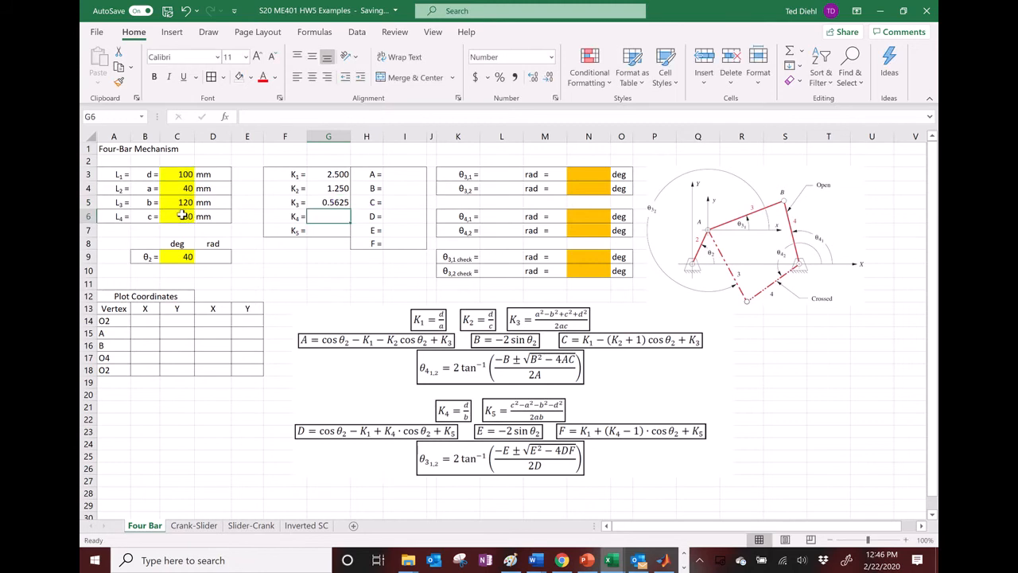
Step: Enter the K4 formula =C3/C5 in cell G6
{"action": "type", "text": "="}
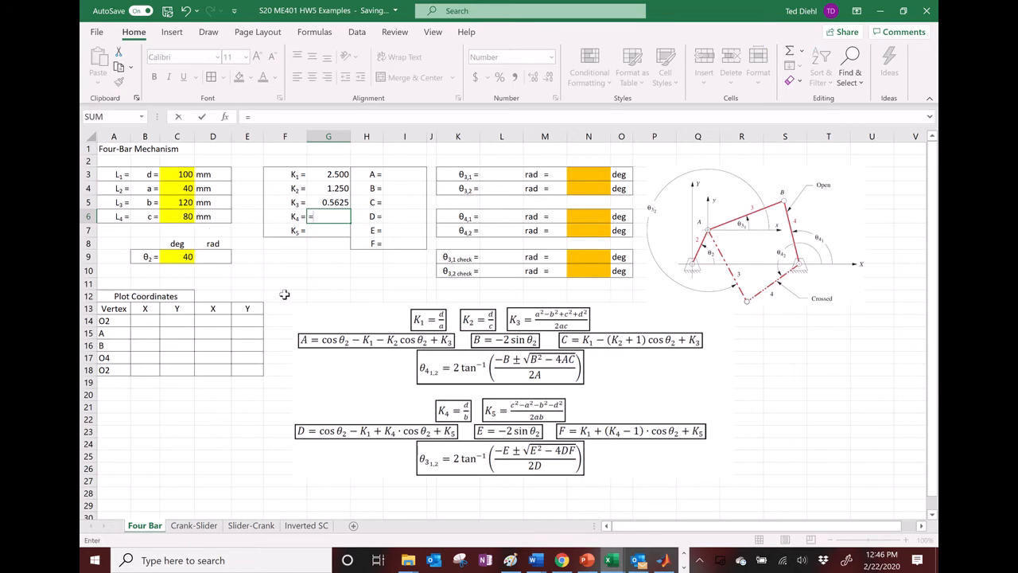
{"action": "left_click", "coordinate": [181, 177]}
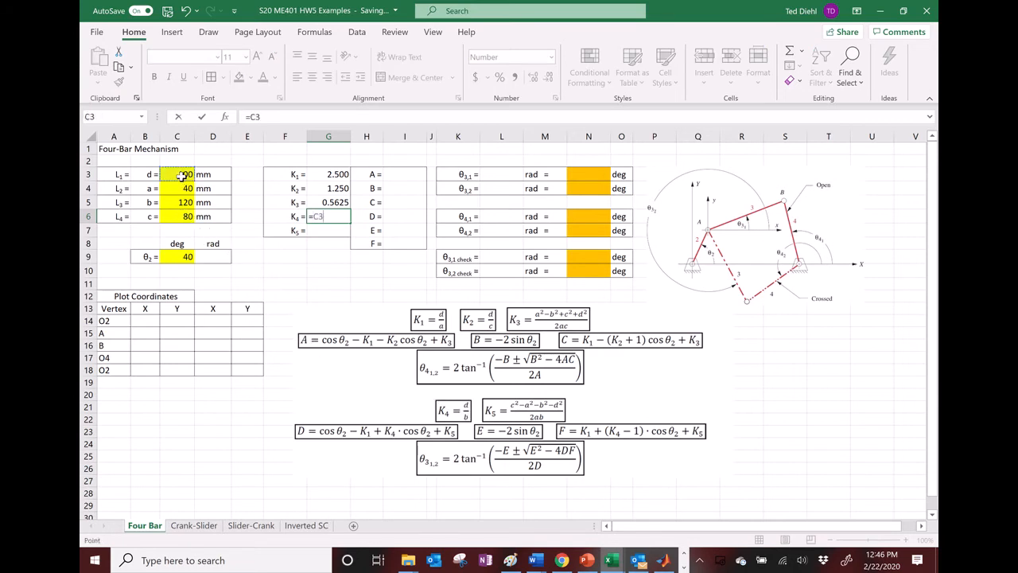
{"action": "type", "text": "/"}
{"action": "left_click", "coordinate": [185, 203]}
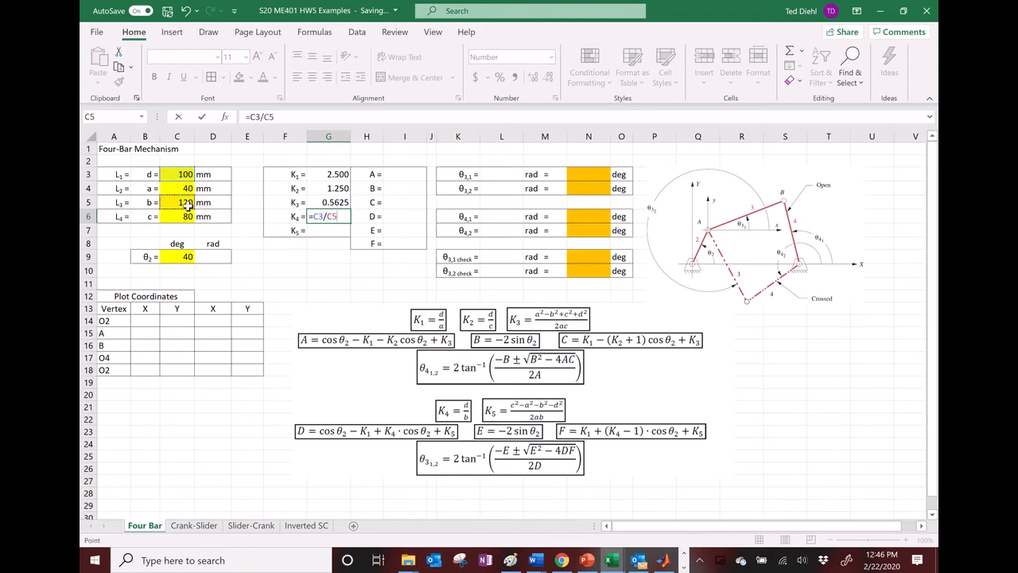
{"action": "key", "text": "Return"}
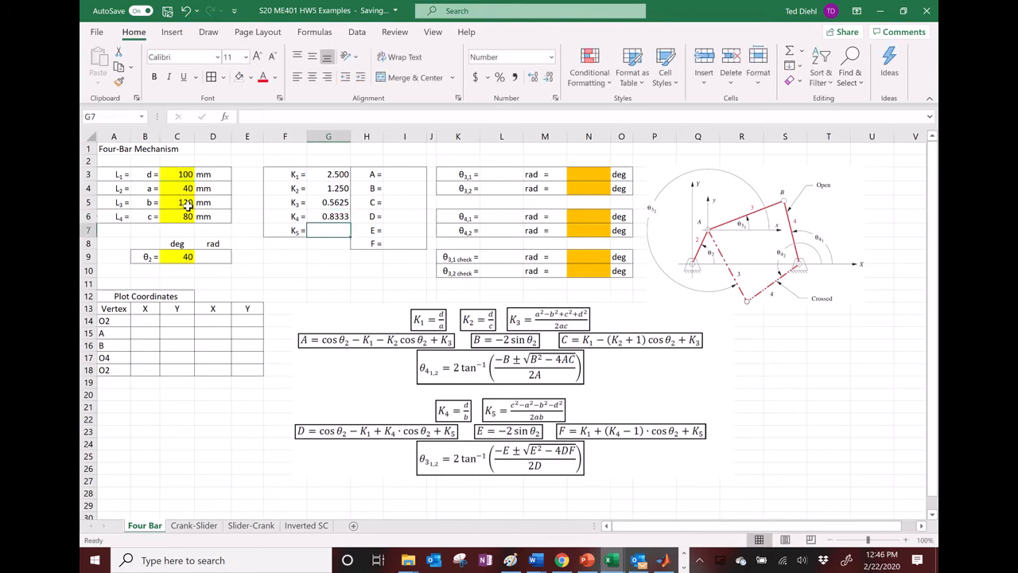
Step: Enter the K5 formula =(C6^2-C4^2-C5^2-C3^2)/(2*C4*C5) in cell G7
{"action": "type", "text": "="}
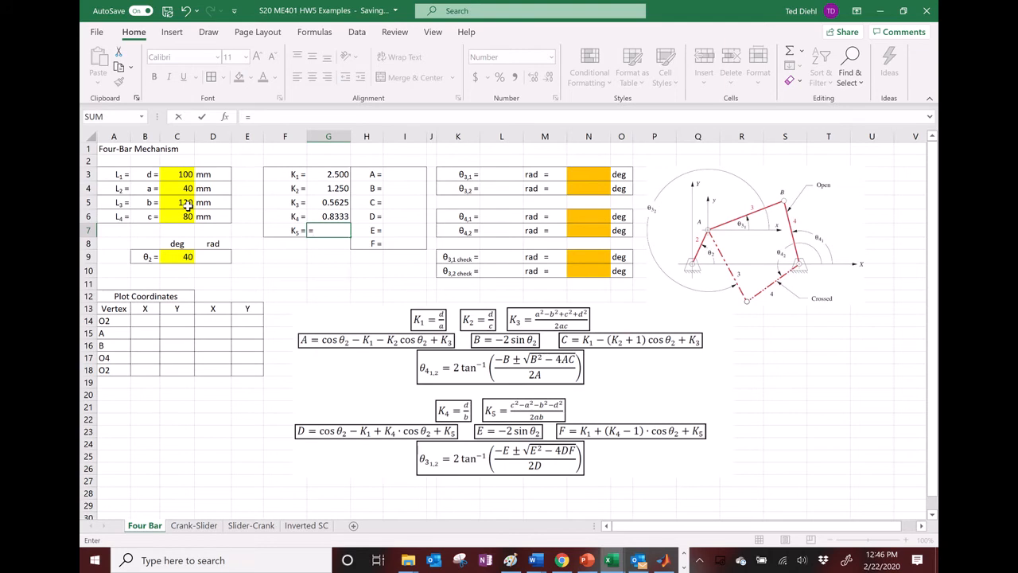
{"action": "type", "text": "("}
{"action": "left_click", "coordinate": [182, 217]}
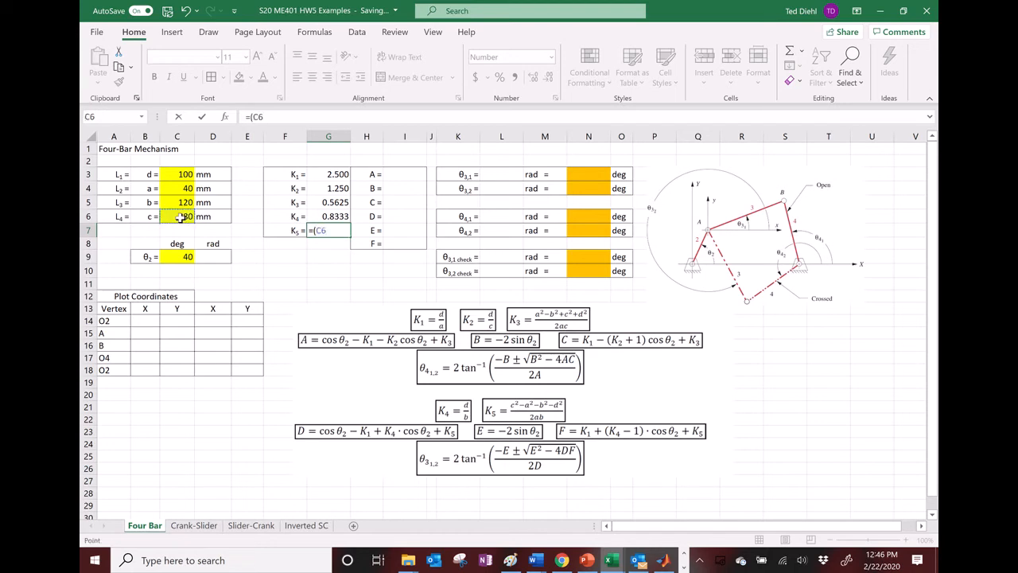
{"action": "type", "text": "^2-"}
{"action": "left_click", "coordinate": [178, 187]}
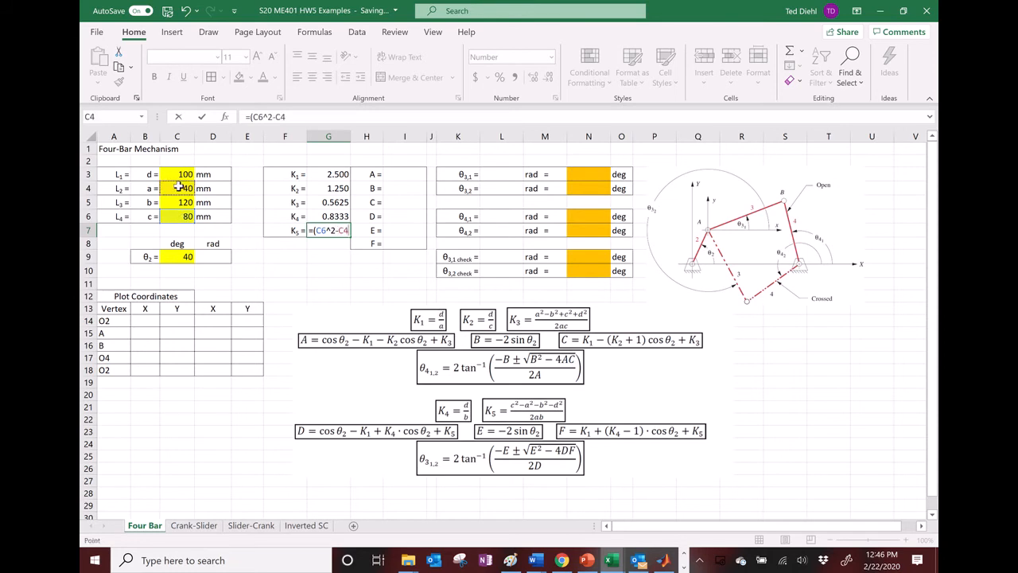
{"action": "type", "text": "^2-"}
{"action": "left_click", "coordinate": [176, 201]}
{"action": "type", "text": "^2-C5^2"}
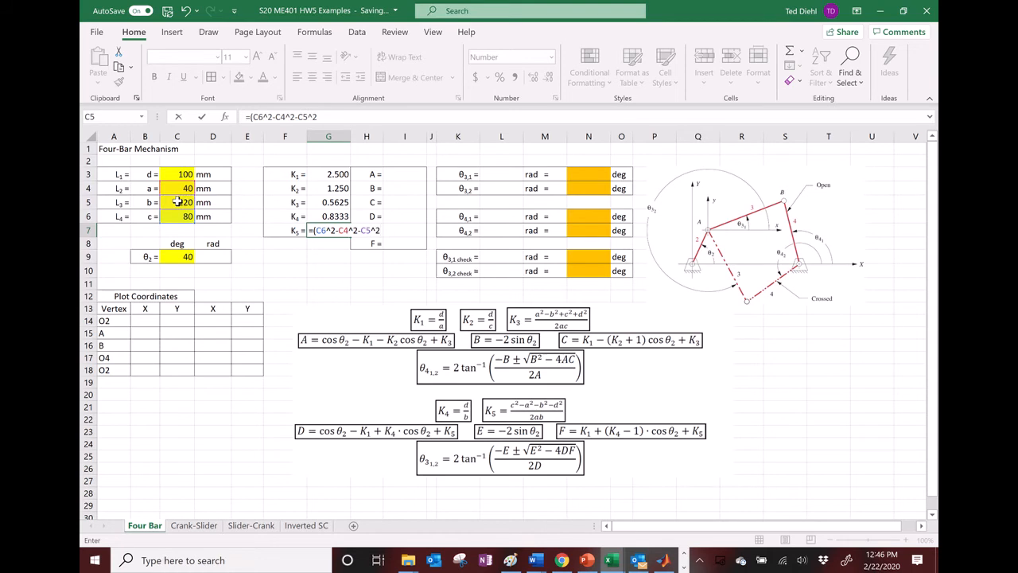
{"action": "type", "text": "-"}
{"action": "left_click", "coordinate": [179, 174]}
{"action": "type", "text": "^2)"}
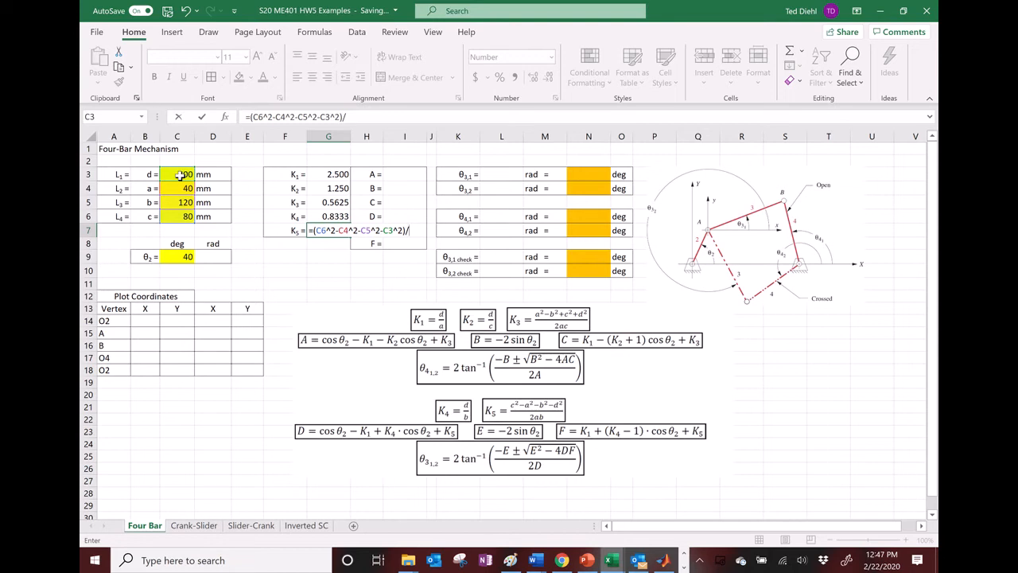
{"action": "type", "text": "/(2*"}
{"action": "left_click", "coordinate": [177, 191]}
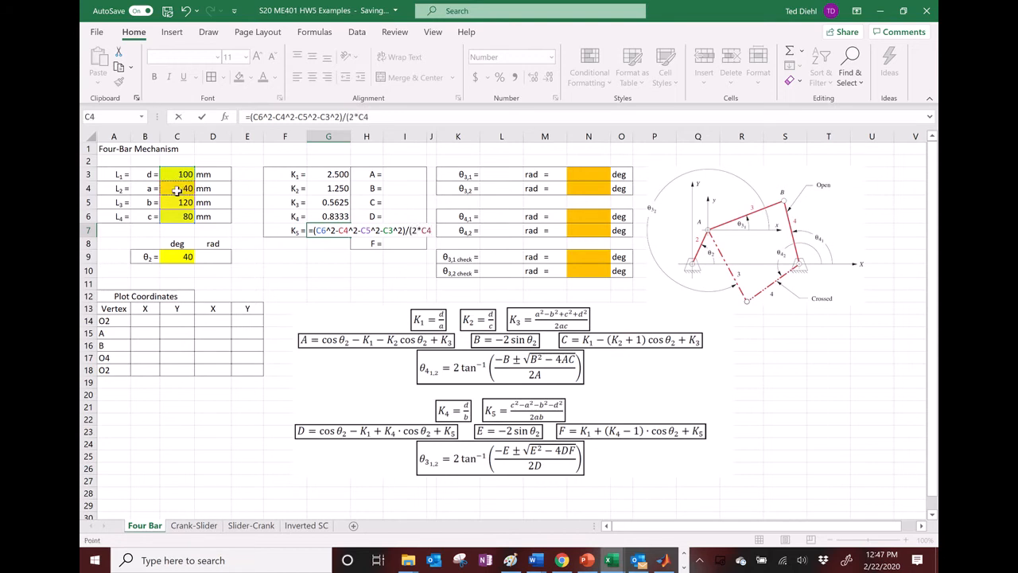
{"action": "type", "text": "*"}
{"action": "left_click", "coordinate": [178, 204]}
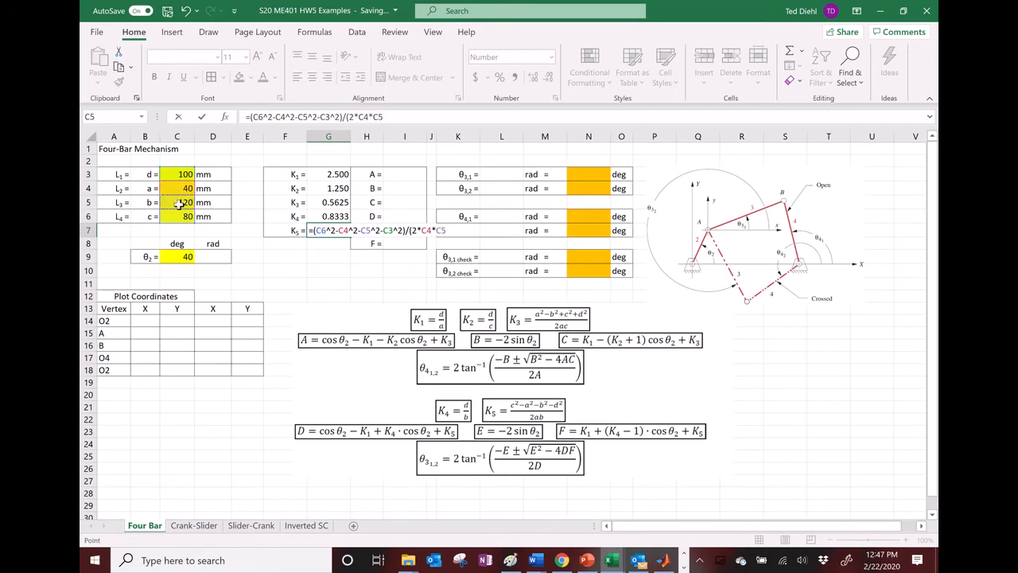
{"action": "type", "text": ")"}
{"action": "key", "text": "Return"}
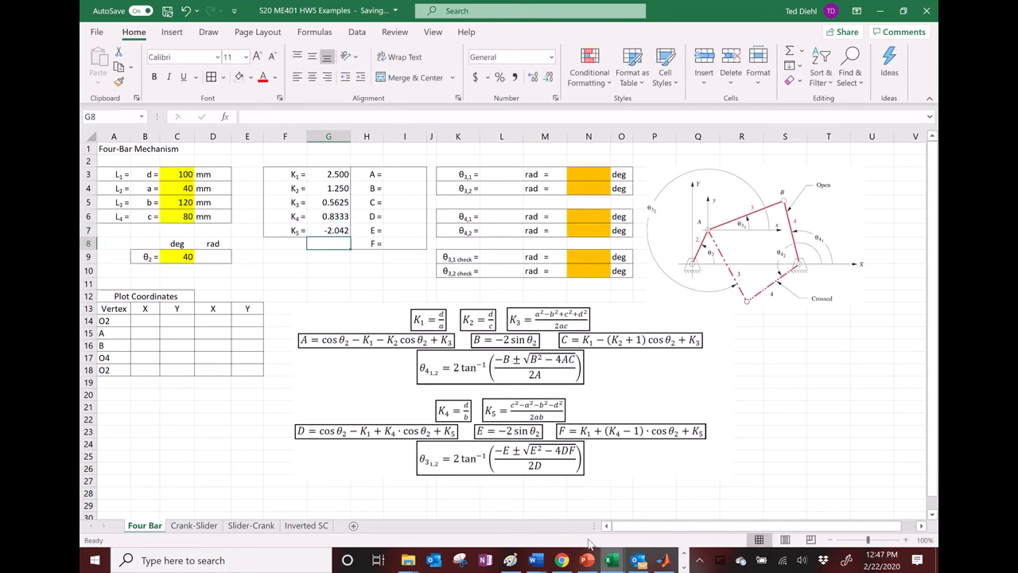
Step: Copy the K values in G5:G9 of sheet Example 4-1 in the S20 ME 401 Mechanisms Ch 4 Problems workbook, and return to the HW5 workbook
{"action": "mouse_move", "coordinate": [610, 561]}
{"action": "left_click", "coordinate": [543, 493]}
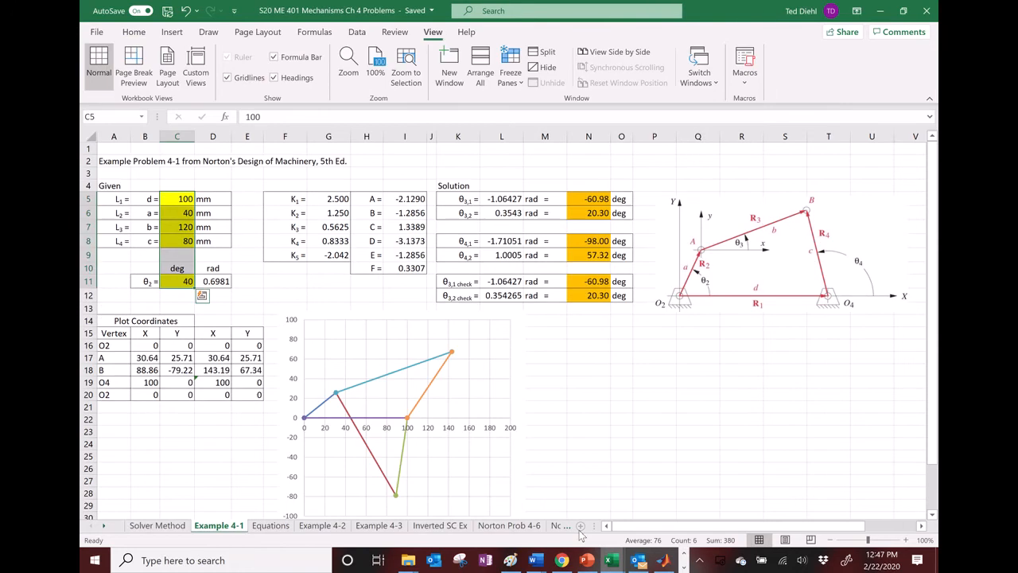
{"action": "left_click_drag", "start_coordinate": [338, 199], "coordinate": [336, 255]}
{"action": "key", "text": "ctrl+c"}
{"action": "mouse_move", "coordinate": [614, 559]}
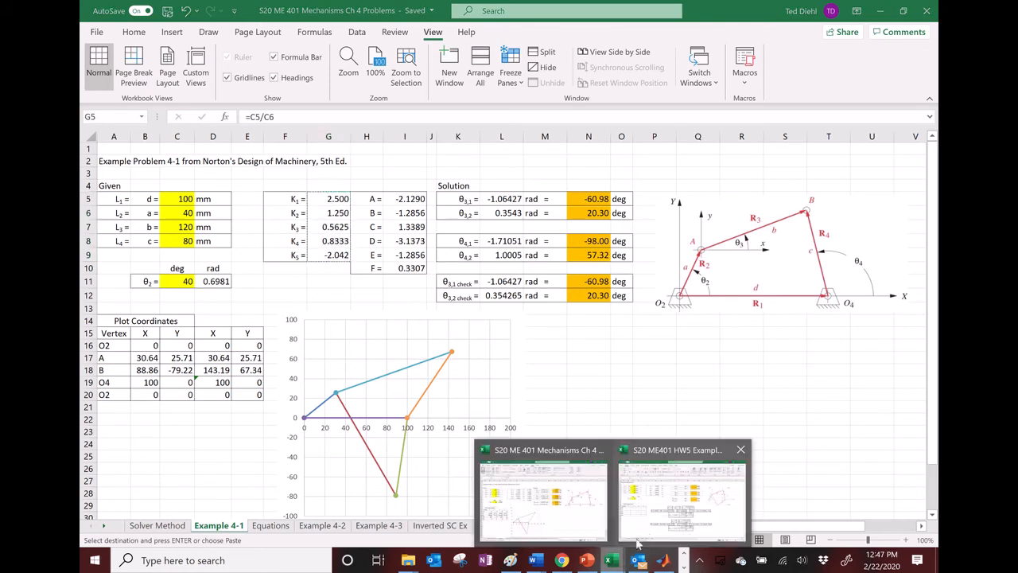
{"action": "left_click", "coordinate": [636, 540]}
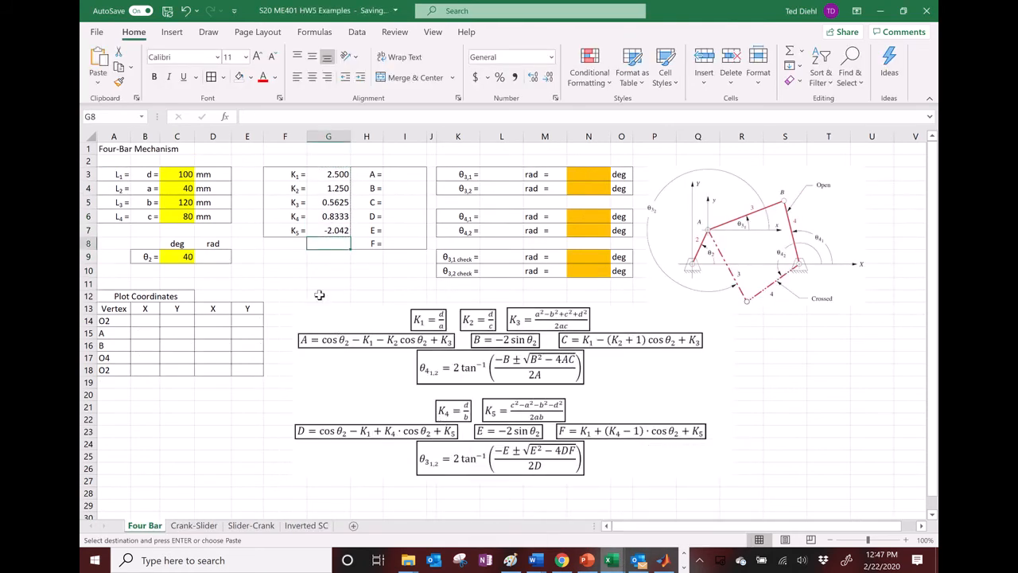
Step: Move the equations picture out of the way and paste the copied K constants as values only, starting at cell G11
{"action": "left_click", "coordinate": [381, 349]}
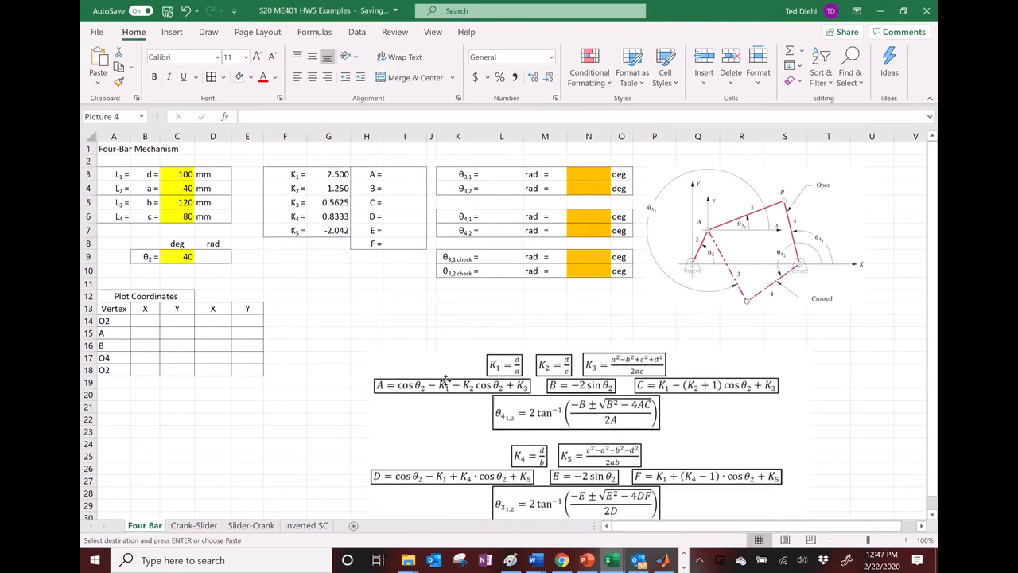
{"action": "left_click", "coordinate": [330, 286]}
{"action": "left_click", "coordinate": [98, 82]}
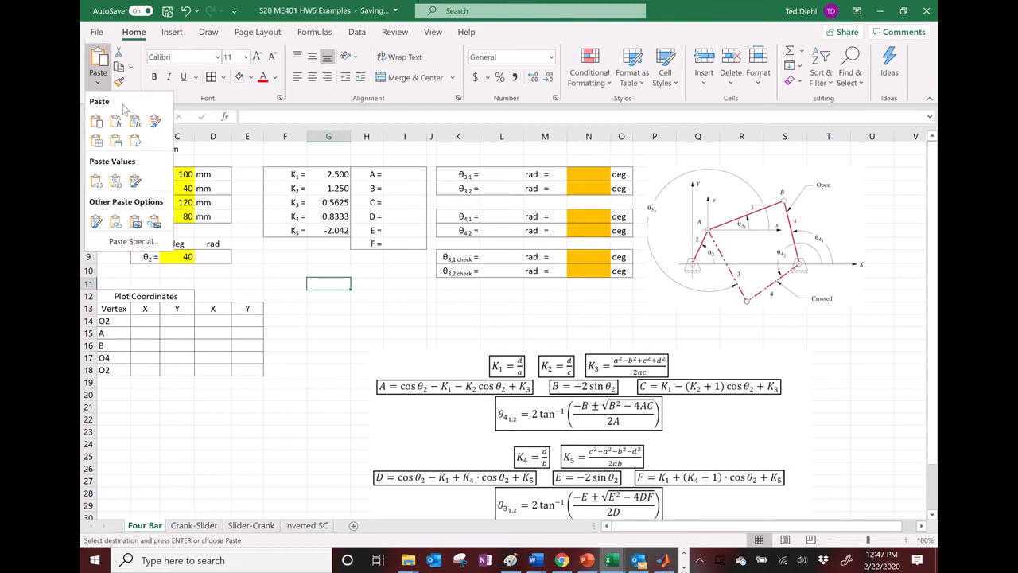
{"action": "left_click", "coordinate": [97, 183]}
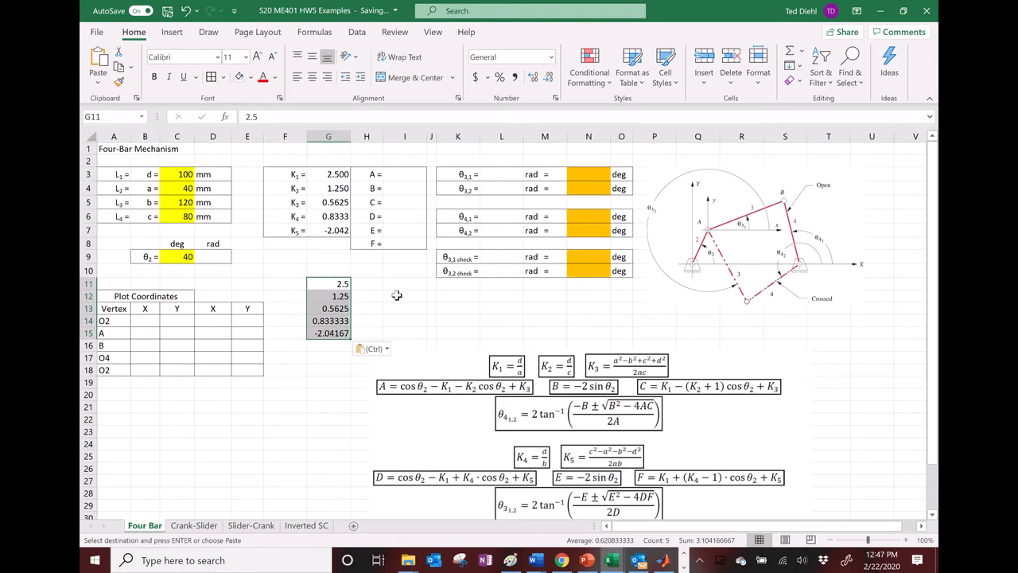
Step: Undo the pasted comparison values and the move of the equations picture
{"action": "left_click", "coordinate": [187, 10]}
{"action": "left_click", "coordinate": [186, 10]}
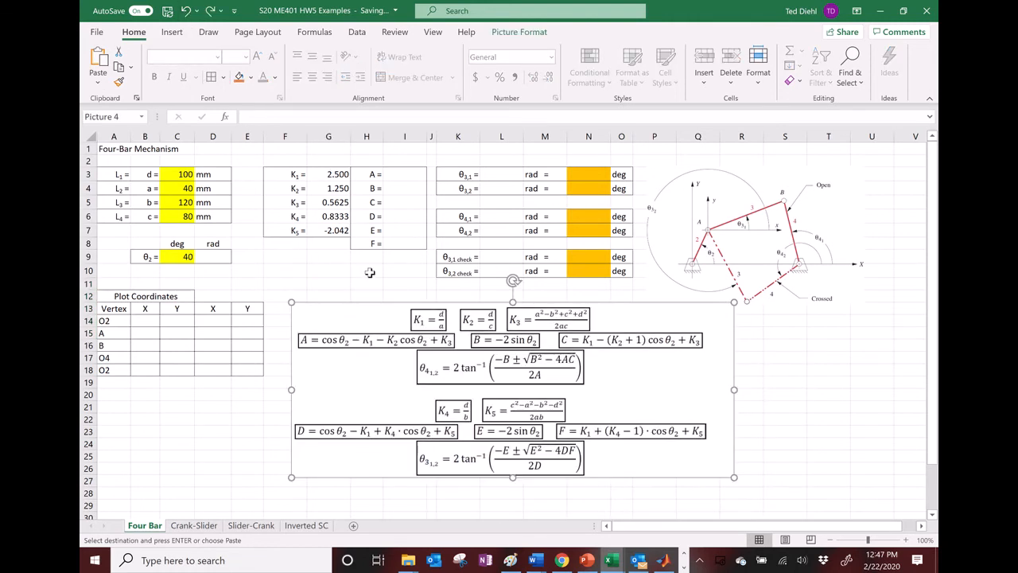
{"action": "left_click", "coordinate": [407, 172]}
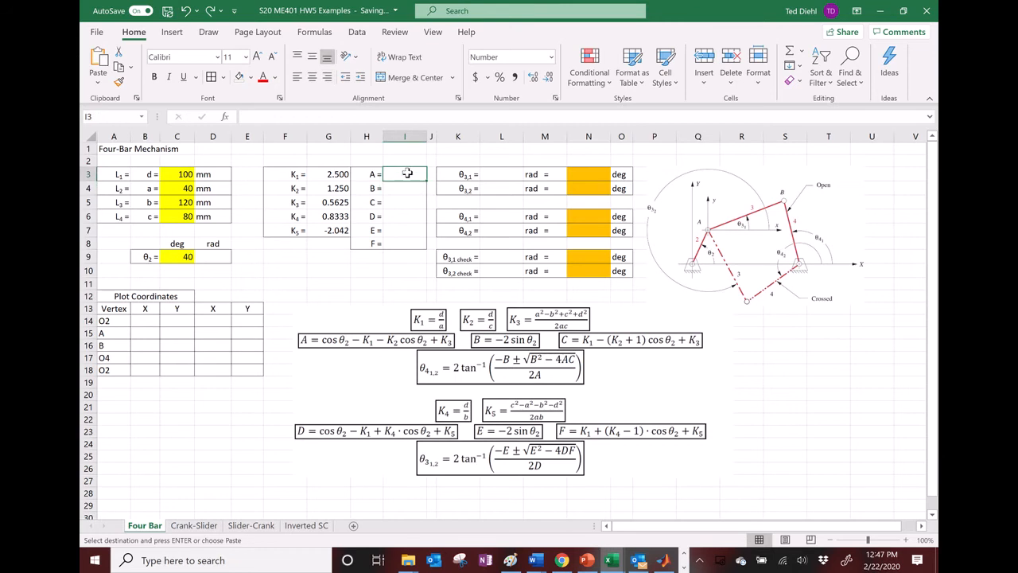
{"action": "type", "text": "="}
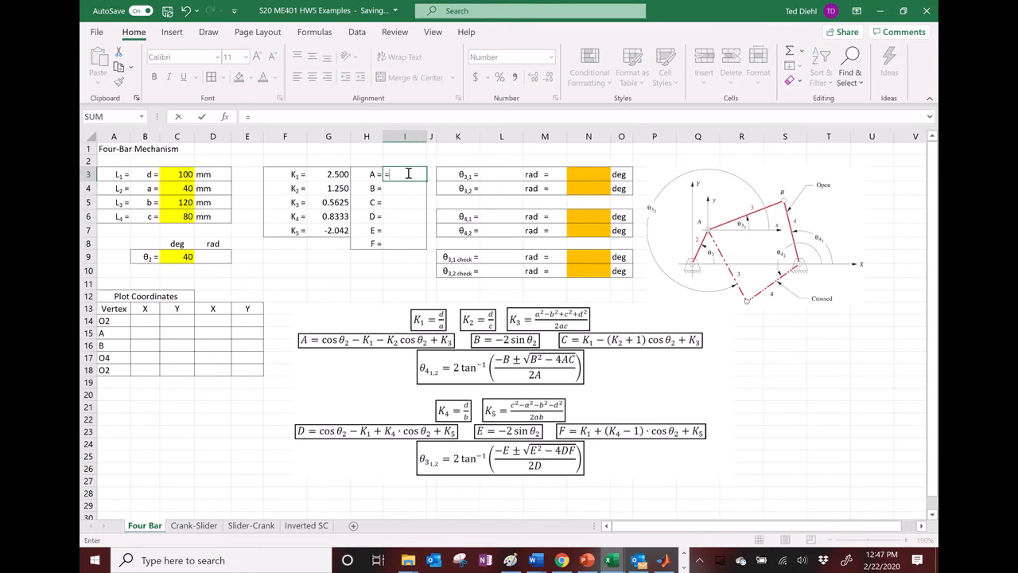
{"action": "key", "text": "Escape"}
Step: Convert the θ2 angle to radians with the formula =radians(C9) in cell D9
{"action": "left_click", "coordinate": [214, 256]}
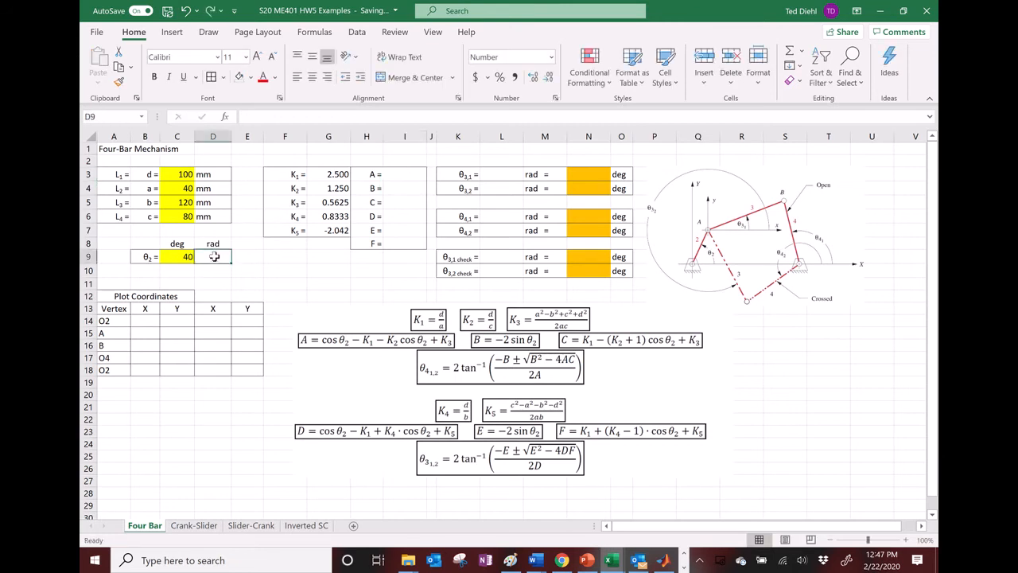
{"action": "type", "text": "=radia"}
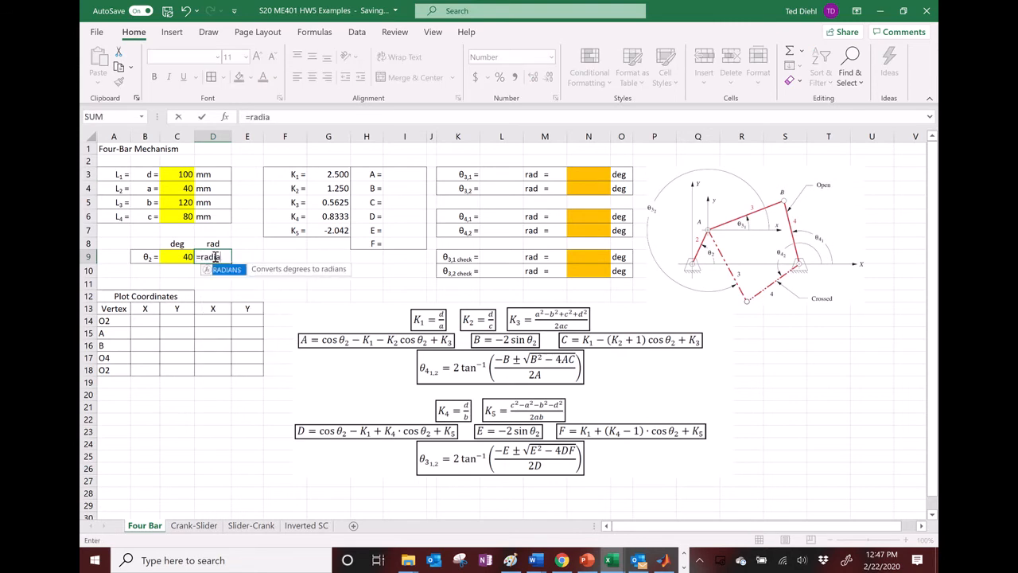
{"action": "type", "text": "ns("}
{"action": "left_click", "coordinate": [185, 260]}
{"action": "type", "text": ")"}
{"action": "key", "text": "Return"}
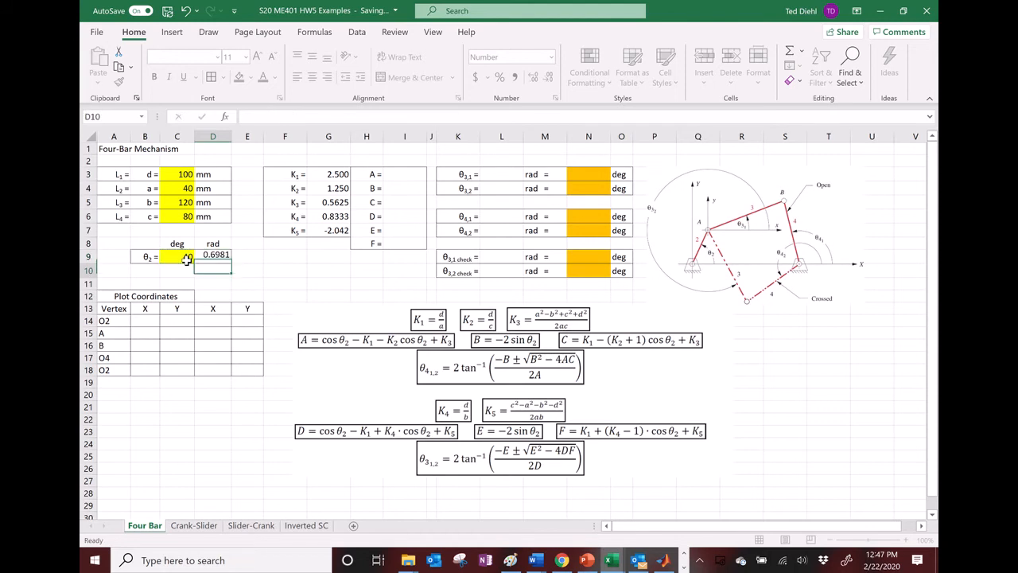
Step: Enter the formula for A, =cos(D9)-G3-G4*cos(D9)+G5, in cell I3
{"action": "left_click", "coordinate": [399, 176]}
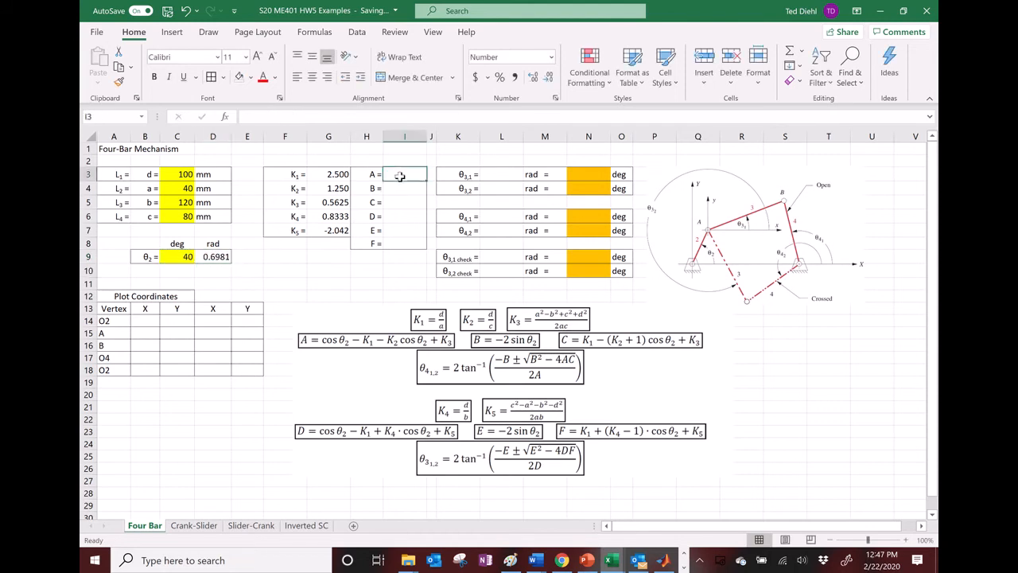
{"action": "type", "text": "=cos("}
{"action": "left_click", "coordinate": [220, 257]}
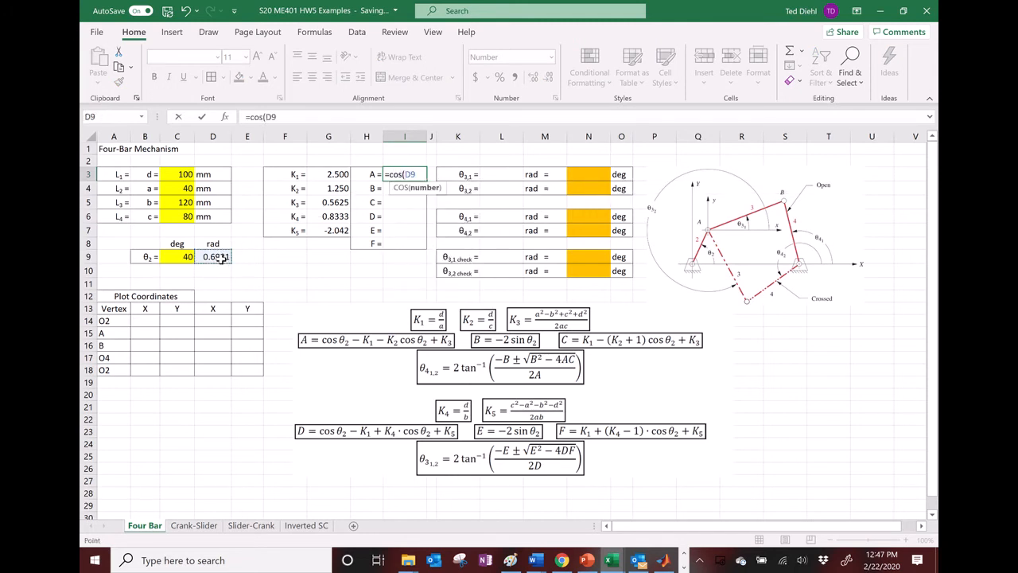
{"action": "type", "text": ")-"}
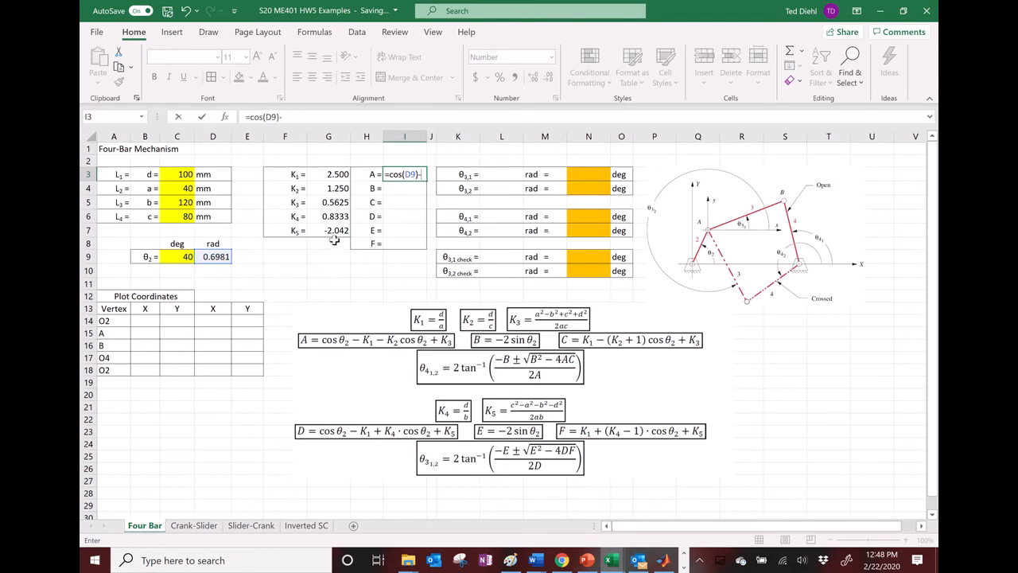
{"action": "left_click", "coordinate": [338, 174]}
{"action": "type", "text": "-"}
{"action": "left_click", "coordinate": [333, 188]}
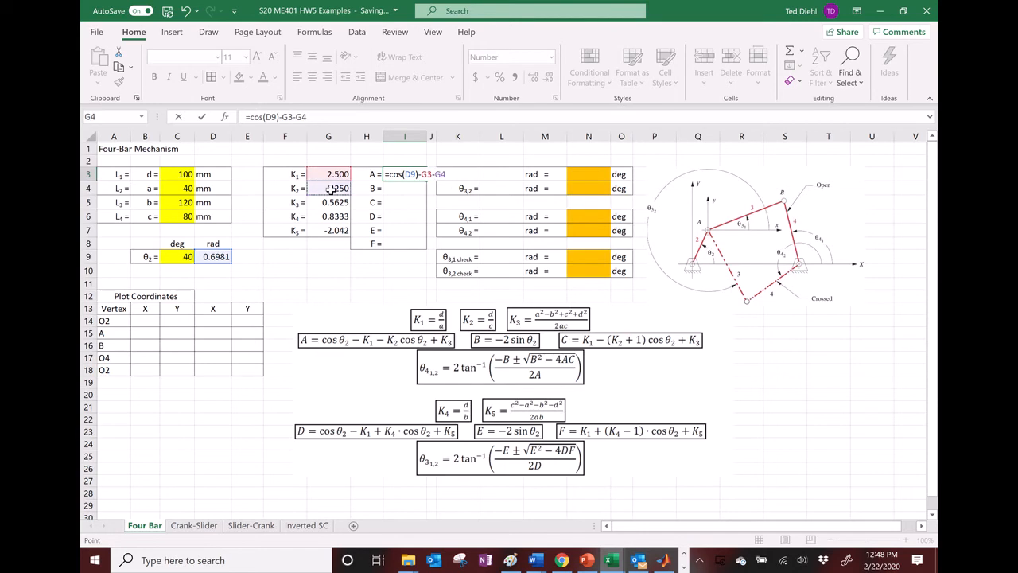
{"action": "type", "text": "*ca"}
{"action": "key", "text": "BackSpace"}
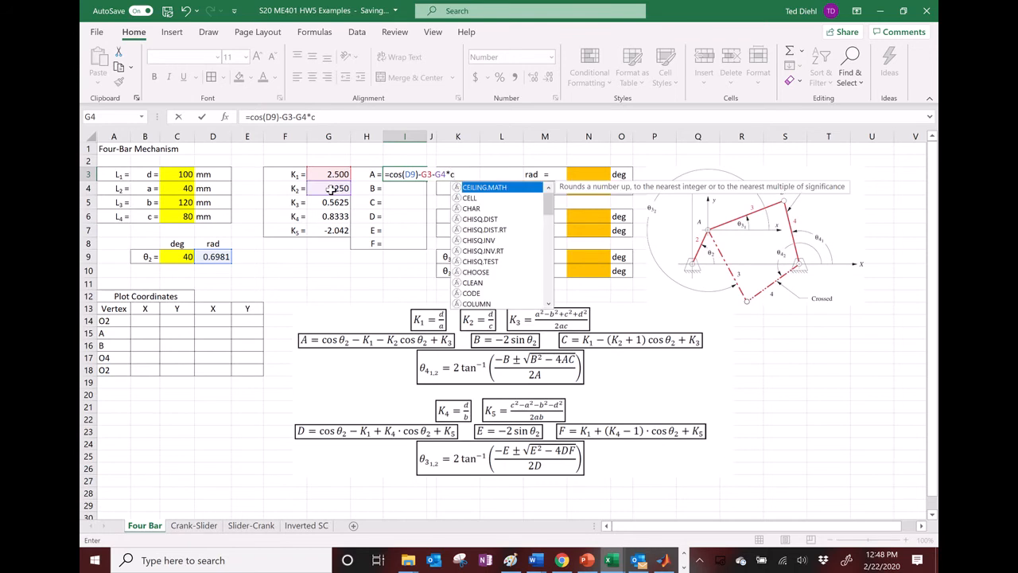
{"action": "type", "text": "ps"}
{"action": "key", "text": "BackSpace"}
{"action": "key", "text": "BackSpace"}
{"action": "type", "text": "os("}
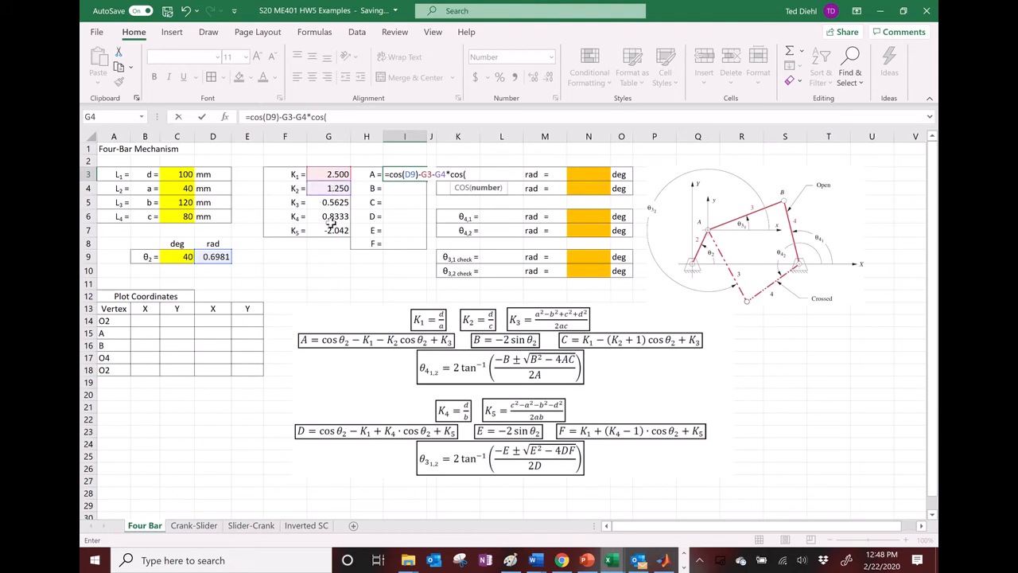
{"action": "left_click", "coordinate": [217, 256]}
{"action": "type", "text": ")+"}
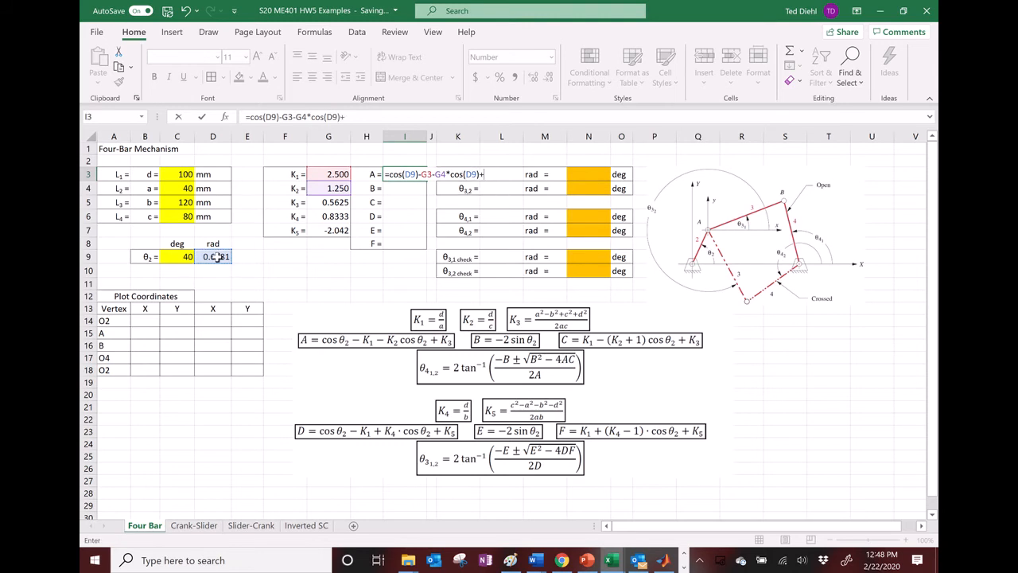
{"action": "left_click", "coordinate": [320, 203]}
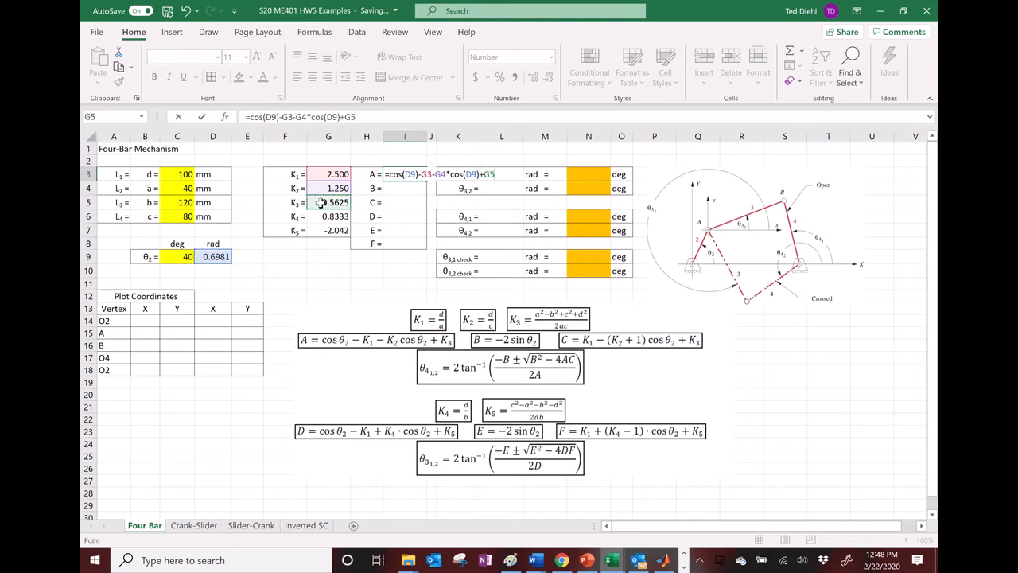
{"action": "key", "text": "Return"}
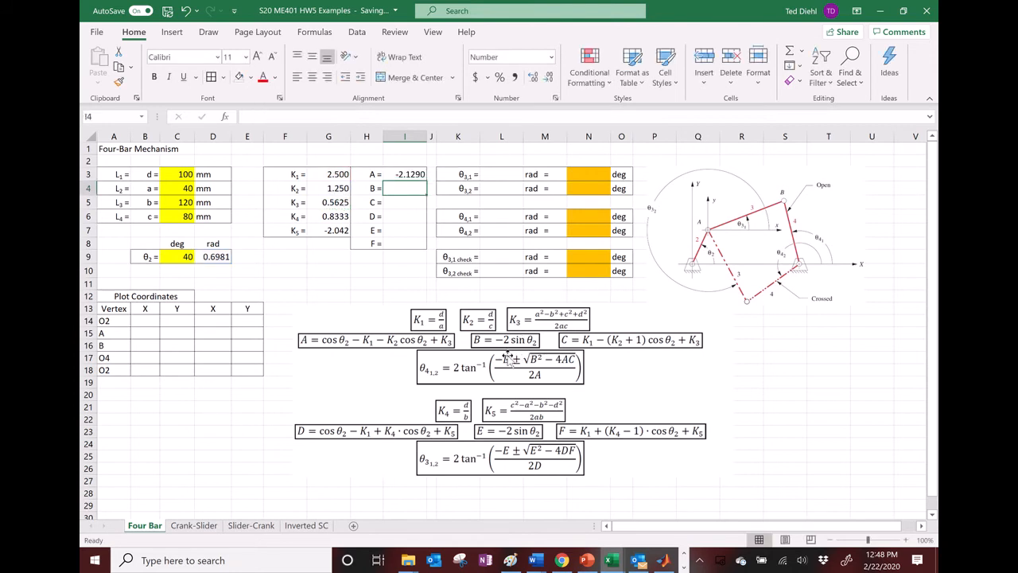
Step: Enter the formula for B, =-2*sin(D9), in cell I4
{"action": "type", "text": "="}
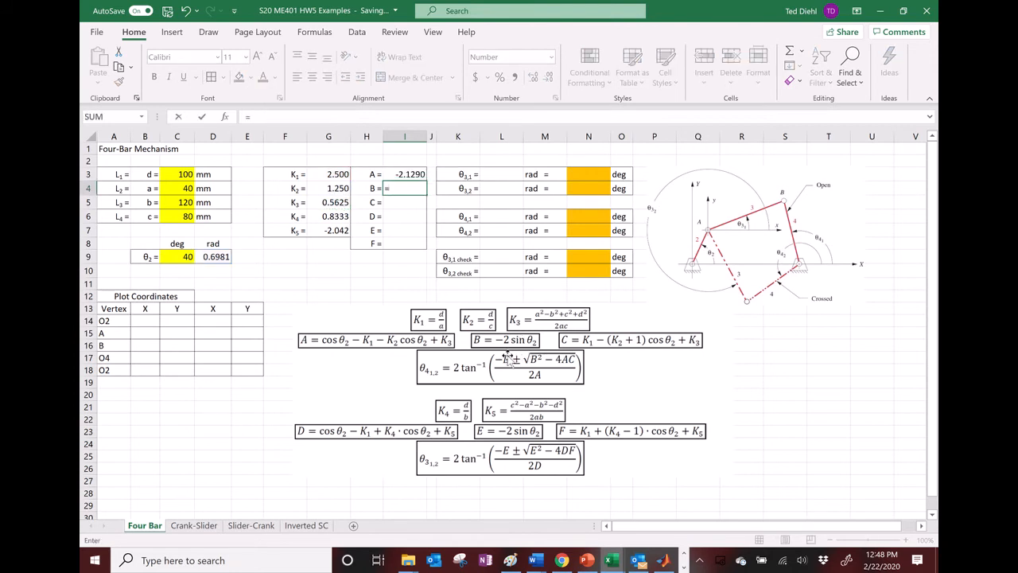
{"action": "type", "text": "-2*sin("}
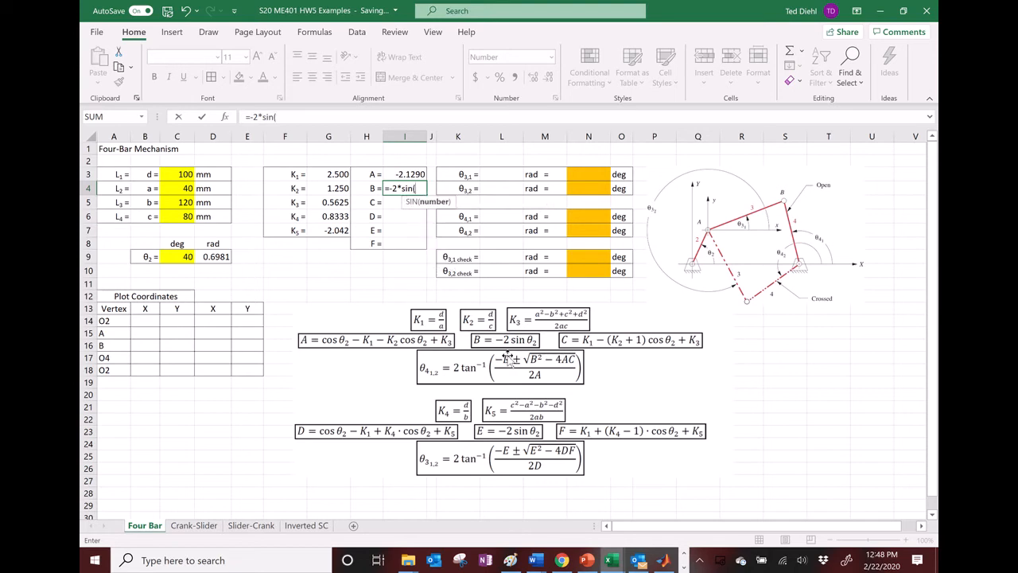
{"action": "left_click", "coordinate": [217, 257]}
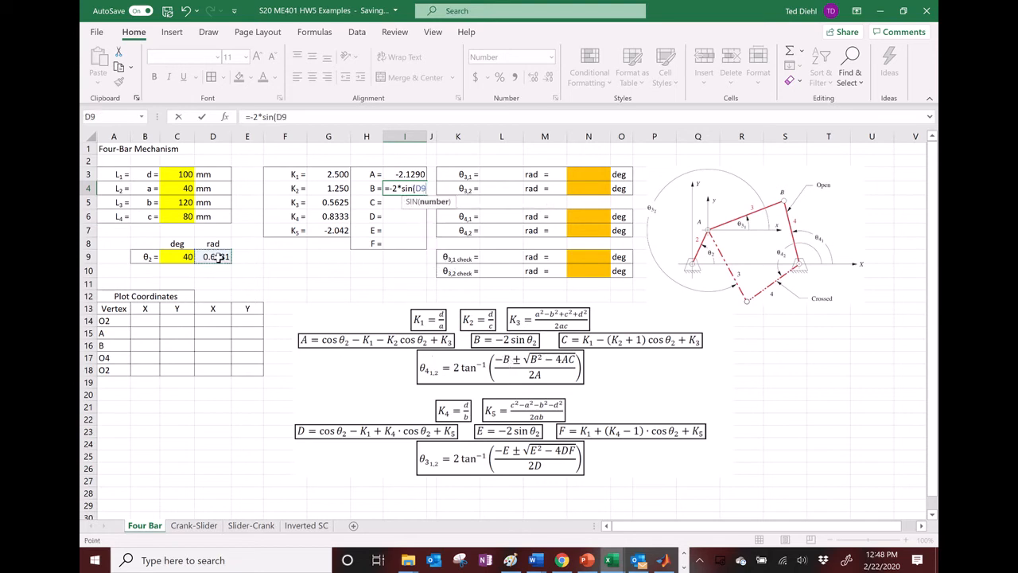
{"action": "type", "text": ")"}
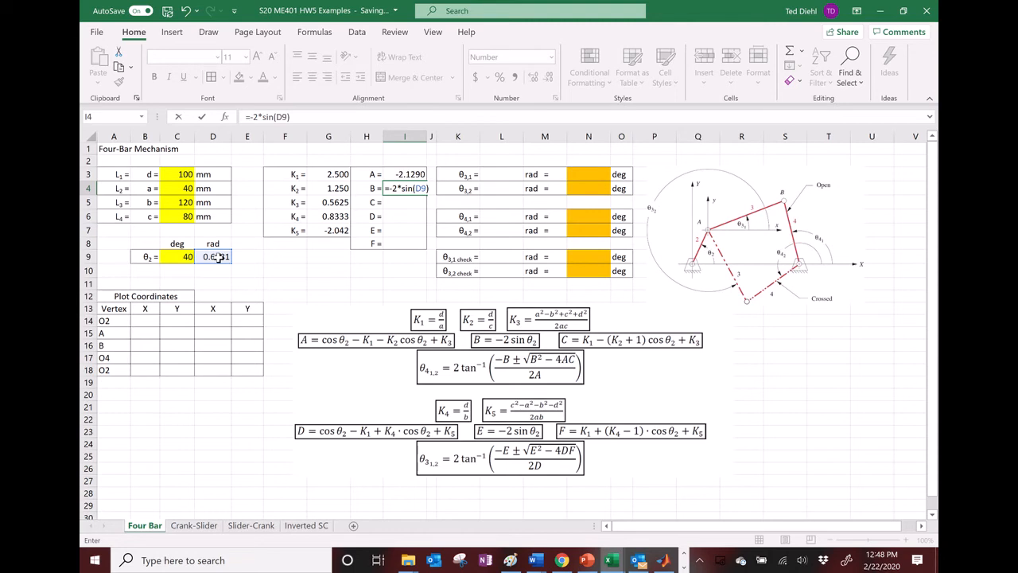
{"action": "key", "text": "Return"}
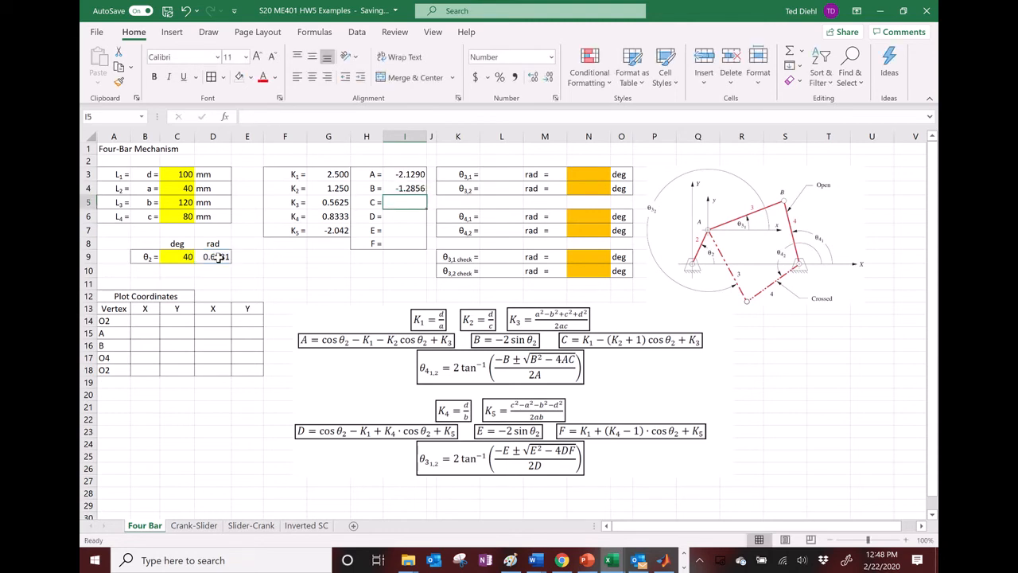
Step: Enter the formula for C, =G3-(G4+1)*cos(D9)+G5, in cell I5
{"action": "type", "text": "="}
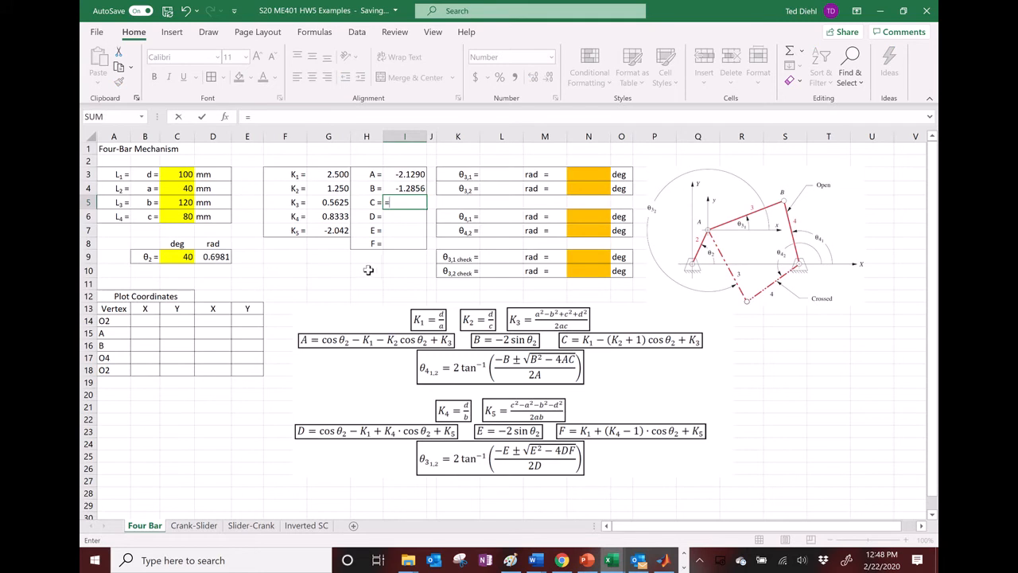
{"action": "left_click", "coordinate": [330, 174]}
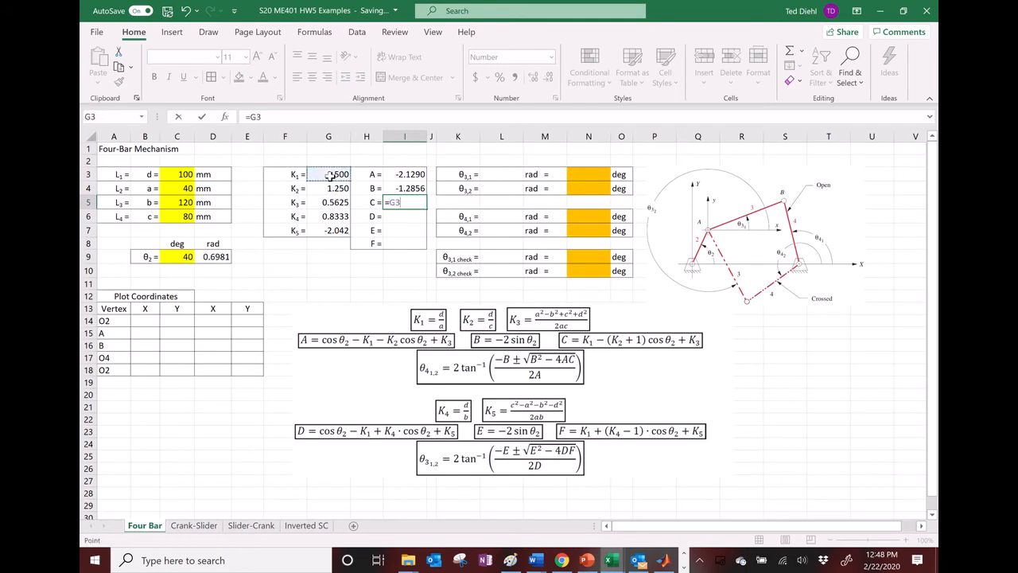
{"action": "type", "text": "-("}
{"action": "left_click", "coordinate": [337, 189]}
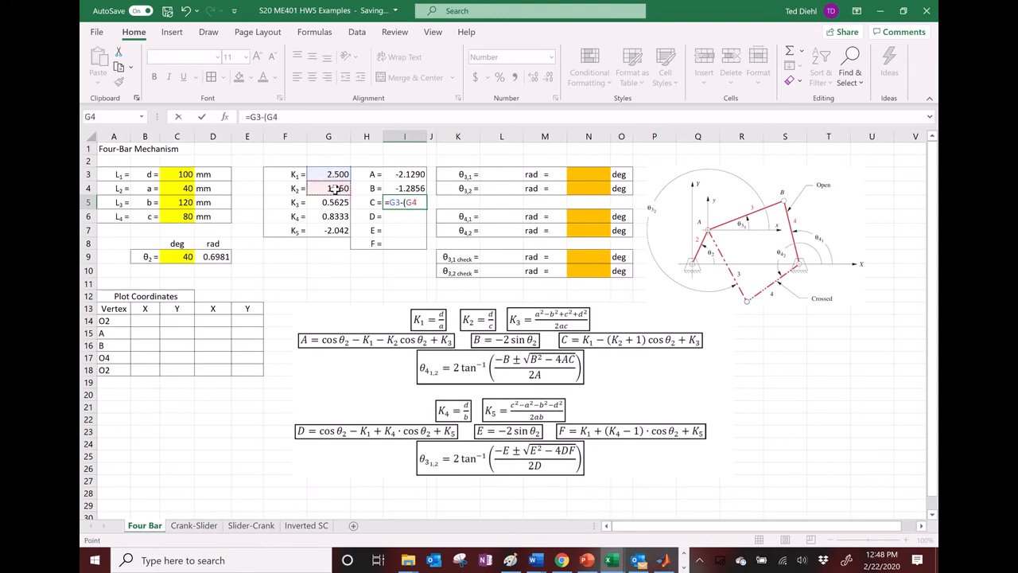
{"action": "type", "text": "+1)*cos("}
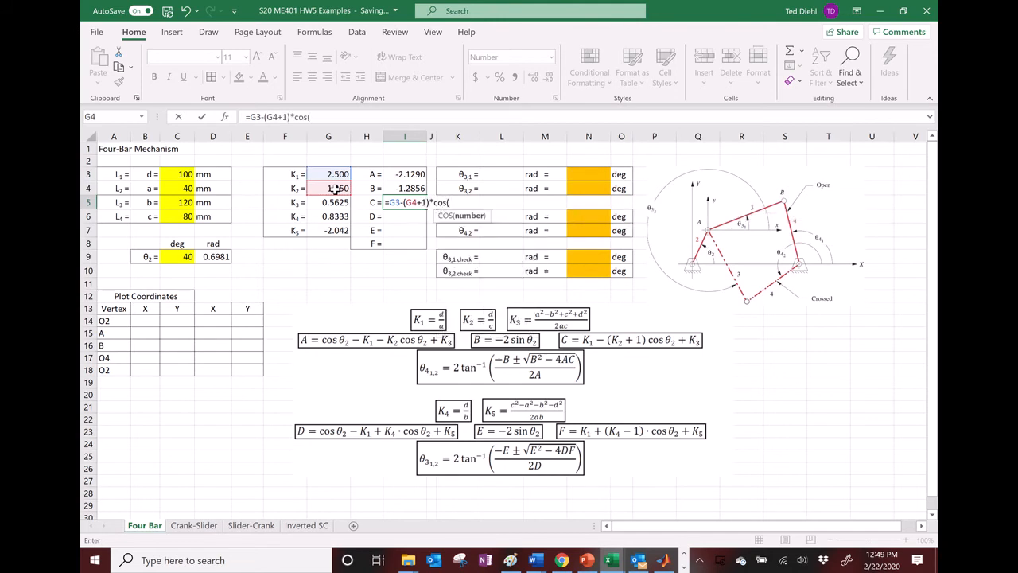
{"action": "left_click", "coordinate": [218, 257]}
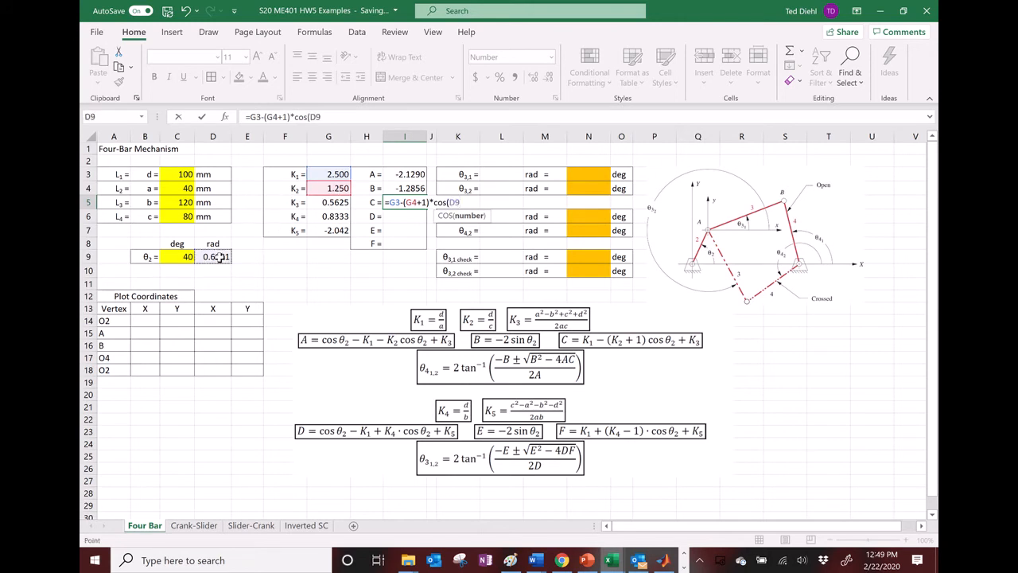
{"action": "type", "text": ")"}
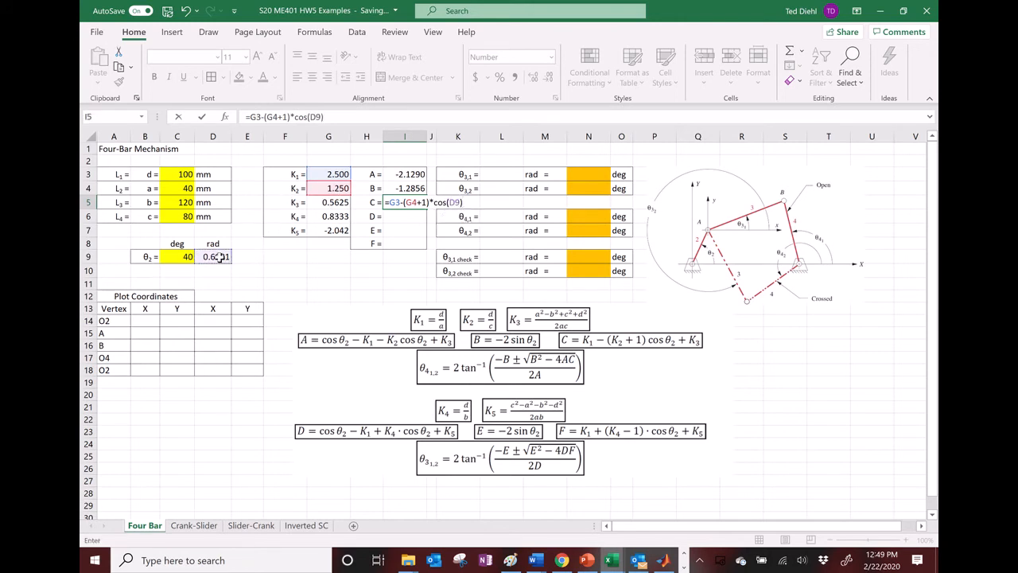
{"action": "type", "text": "+"}
{"action": "left_click", "coordinate": [326, 204]}
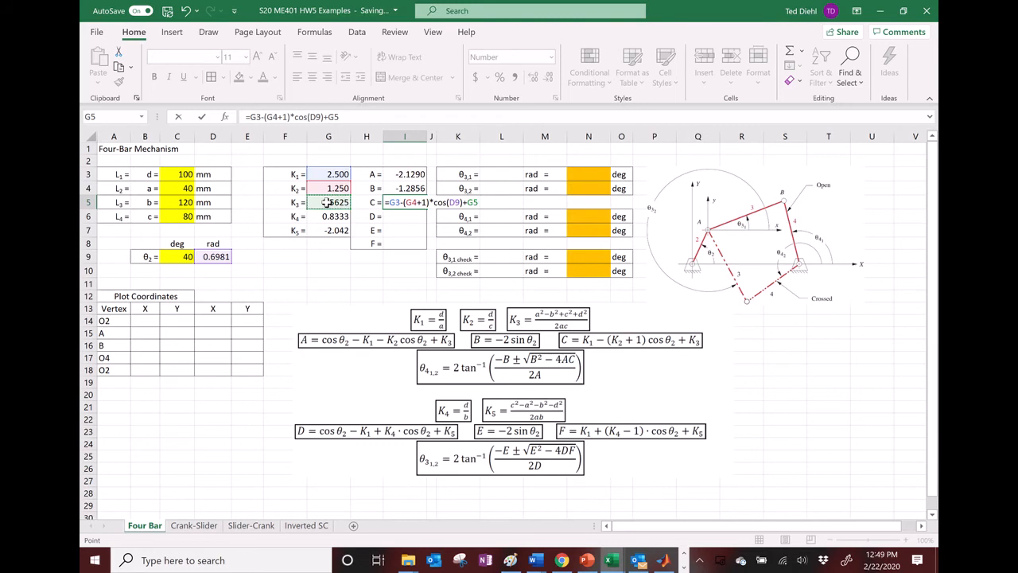
{"action": "key", "text": "Return"}
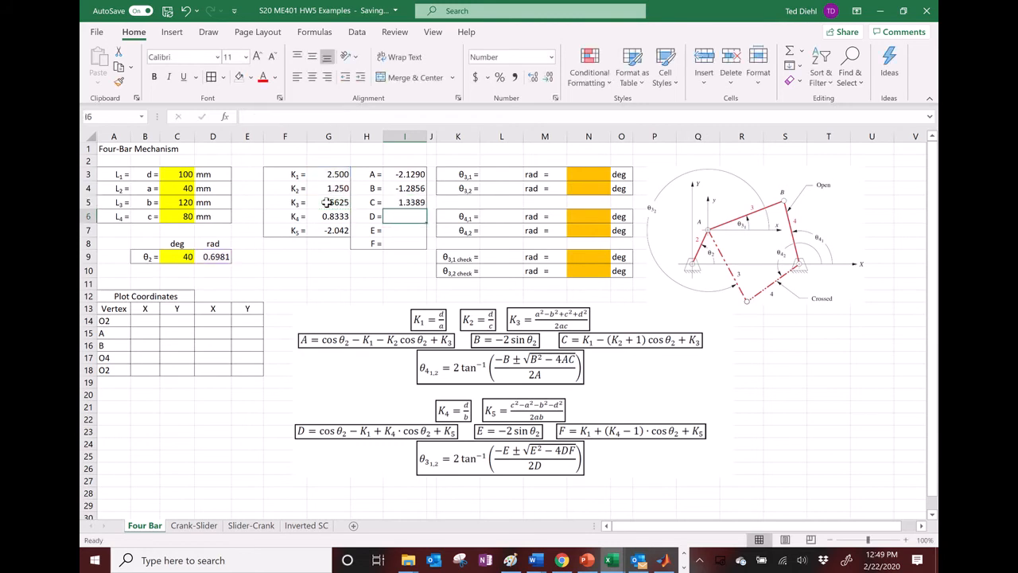
Step: Enter the formula for D, =cos(D9)-G3+G6*cos(D9)+G7, in cell I6
{"action": "type", "text": "="}
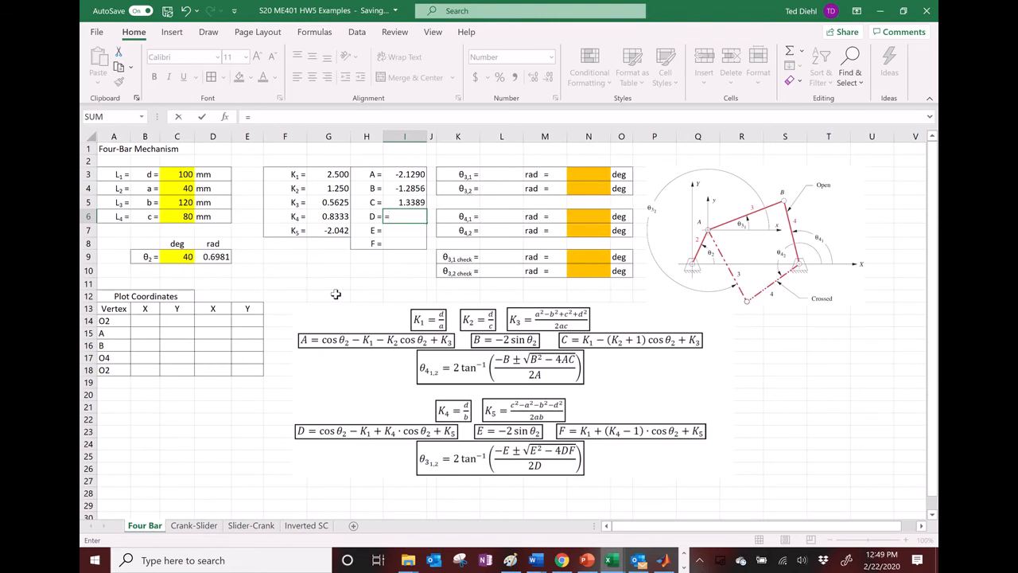
{"action": "type", "text": "cos("}
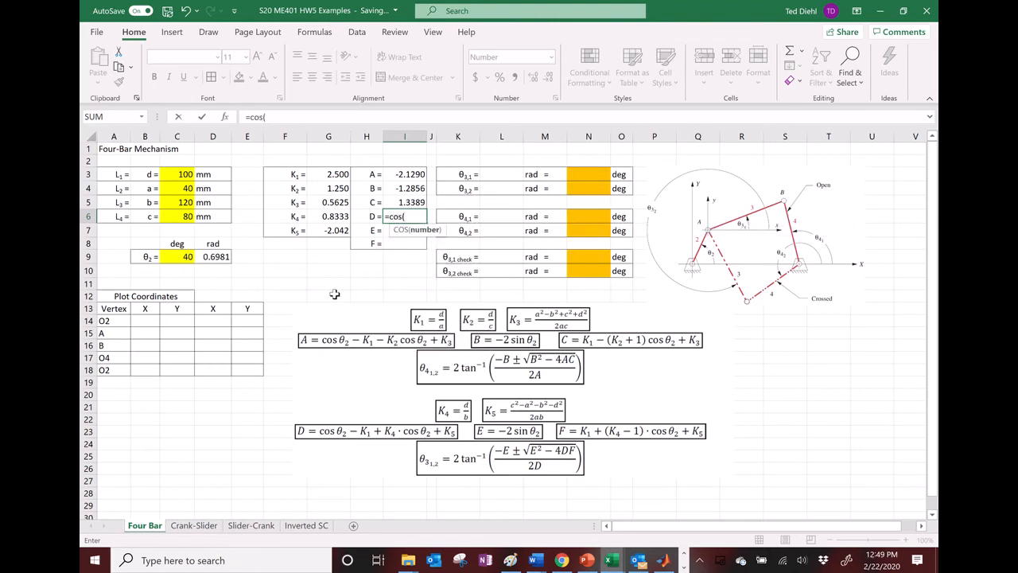
{"action": "left_click", "coordinate": [211, 257]}
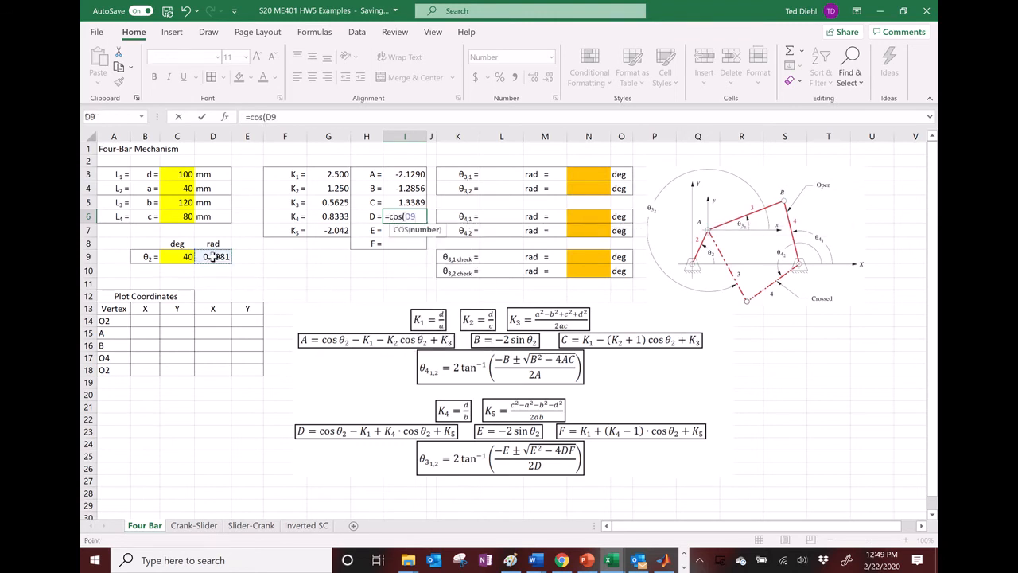
{"action": "type", "text": ")-"}
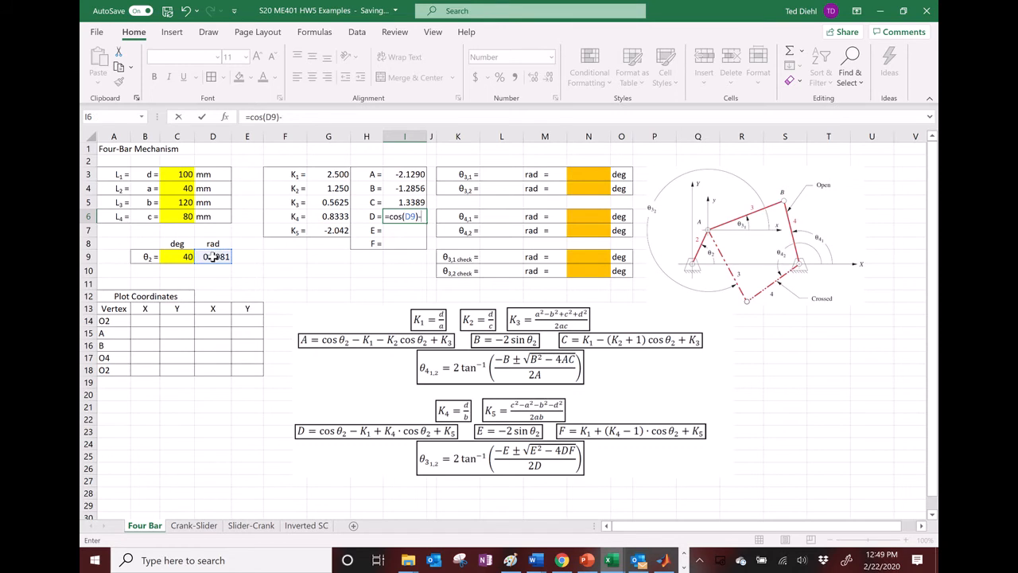
{"action": "left_click", "coordinate": [331, 175]}
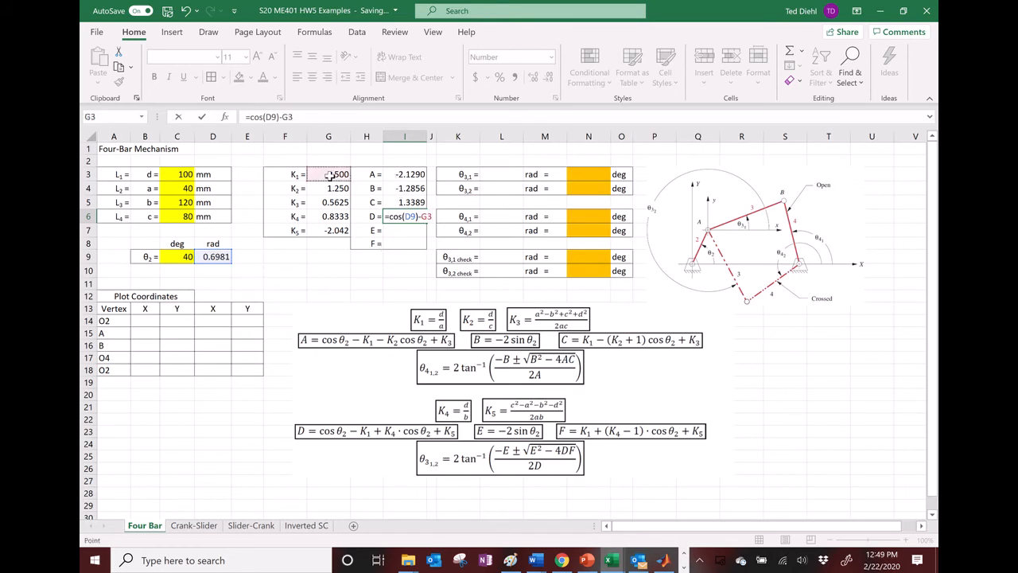
{"action": "type", "text": "+"}
{"action": "left_click", "coordinate": [323, 216]}
{"action": "type", "text": "*cos"}
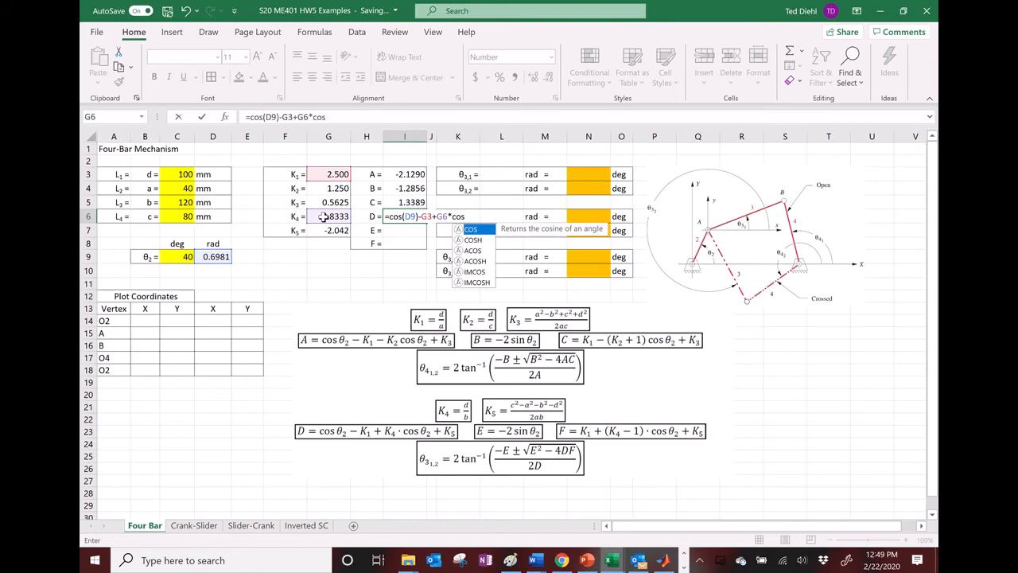
{"action": "type", "text": "("}
{"action": "left_click", "coordinate": [218, 257]}
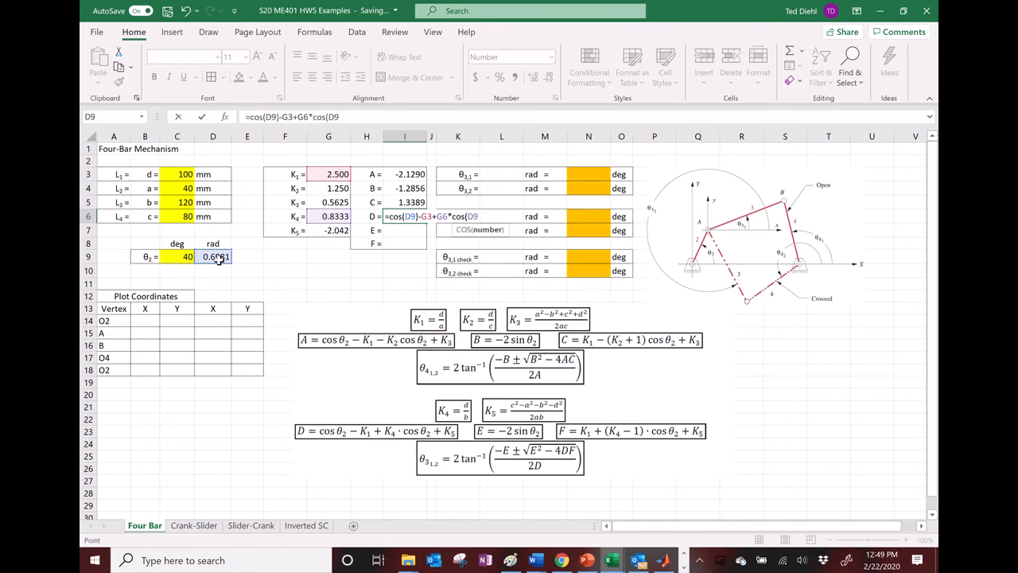
{"action": "type", "text": ")+"}
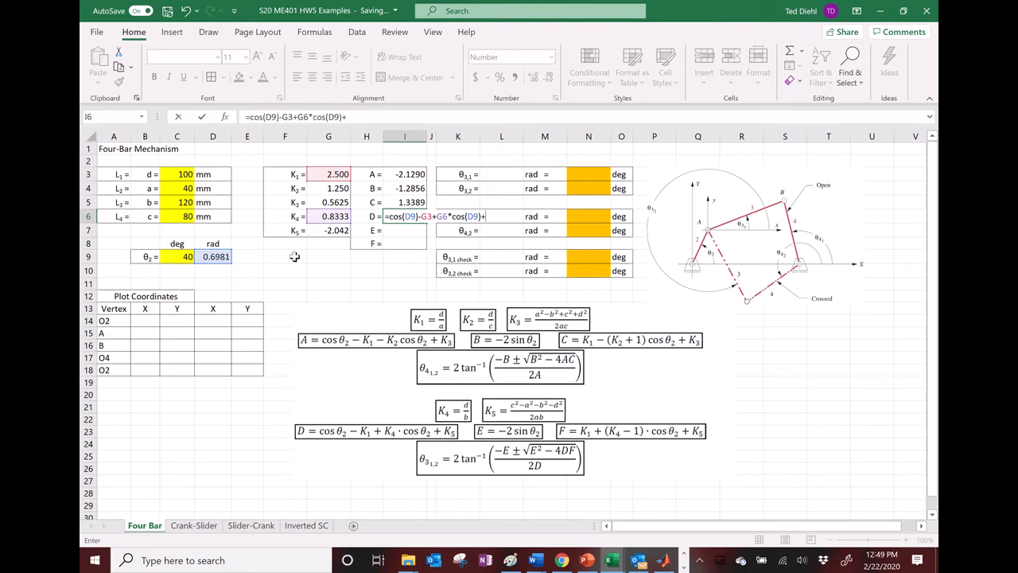
{"action": "left_click", "coordinate": [328, 231]}
{"action": "key", "text": "Return"}
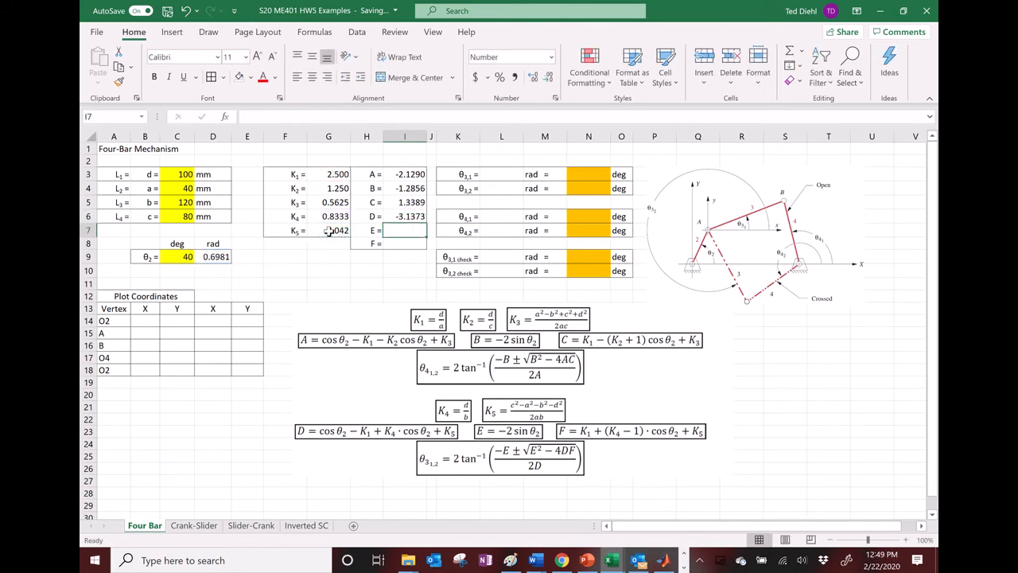
Step: Enter the formula for E, =-2*sin(D9), in cell I7
{"action": "type", "text": "="}
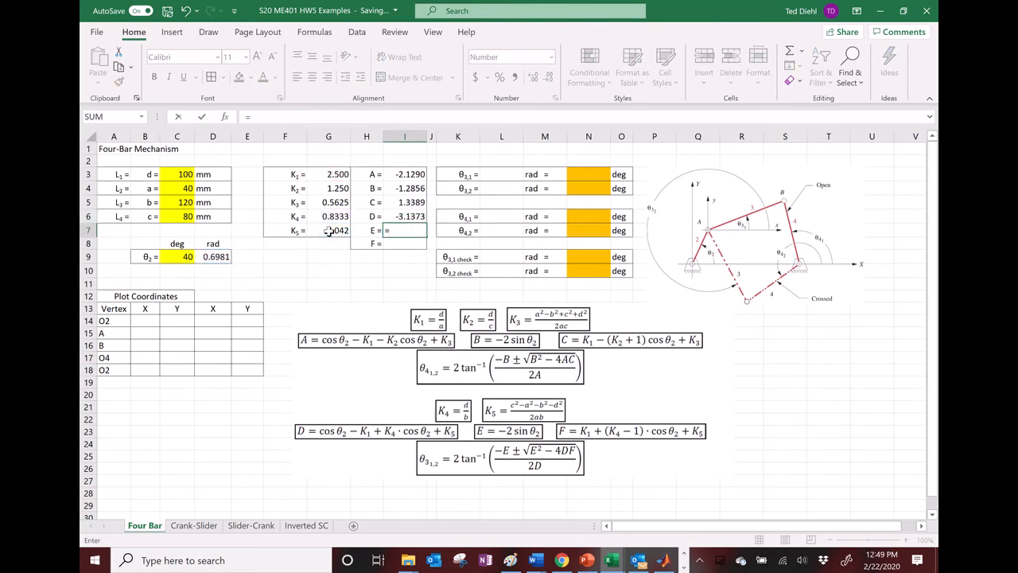
{"action": "type", "text": "-2*sin"}
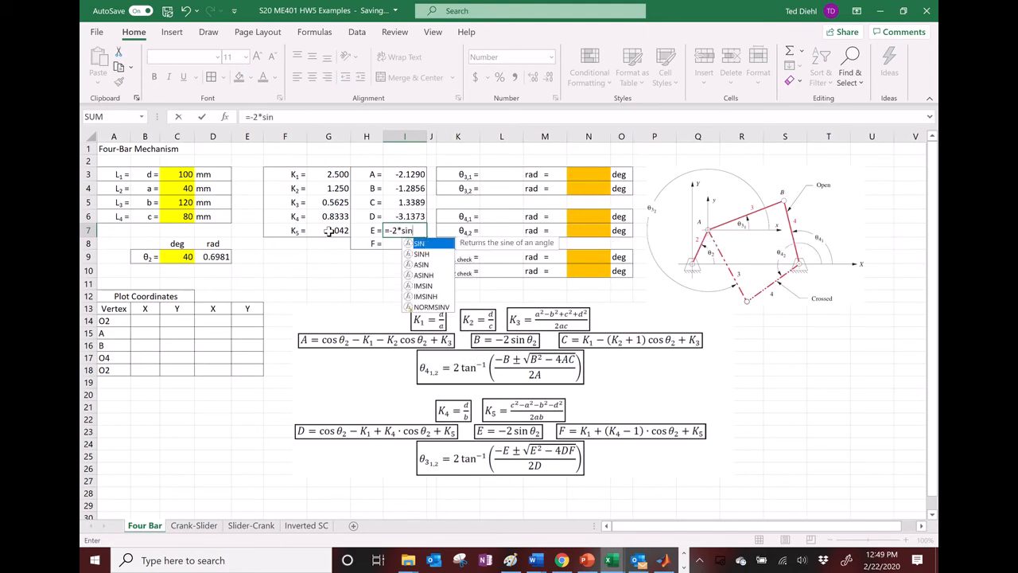
{"action": "type", "text": "("}
{"action": "left_click", "coordinate": [216, 256]}
{"action": "type", "text": ")"}
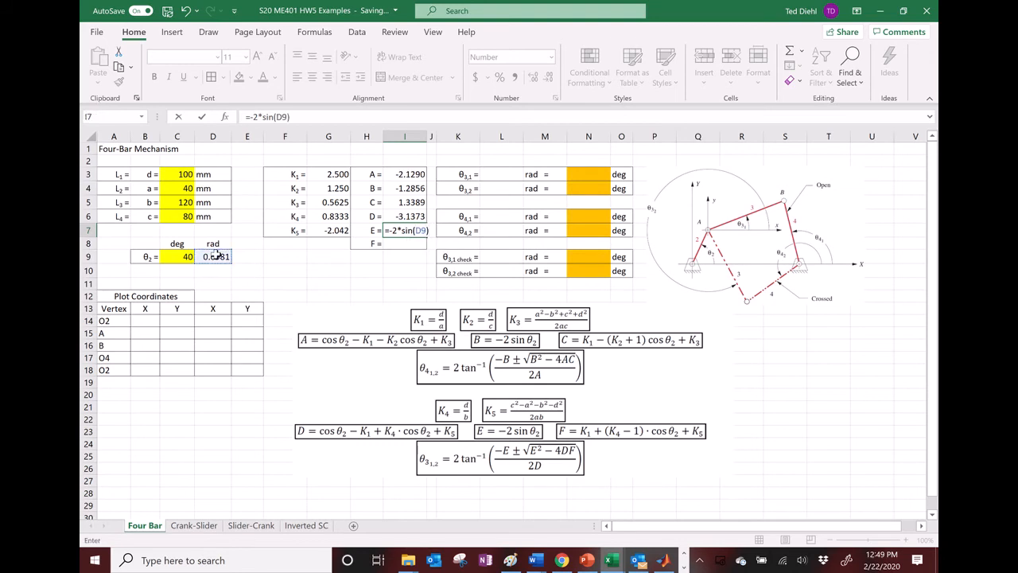
{"action": "key", "text": "Return"}
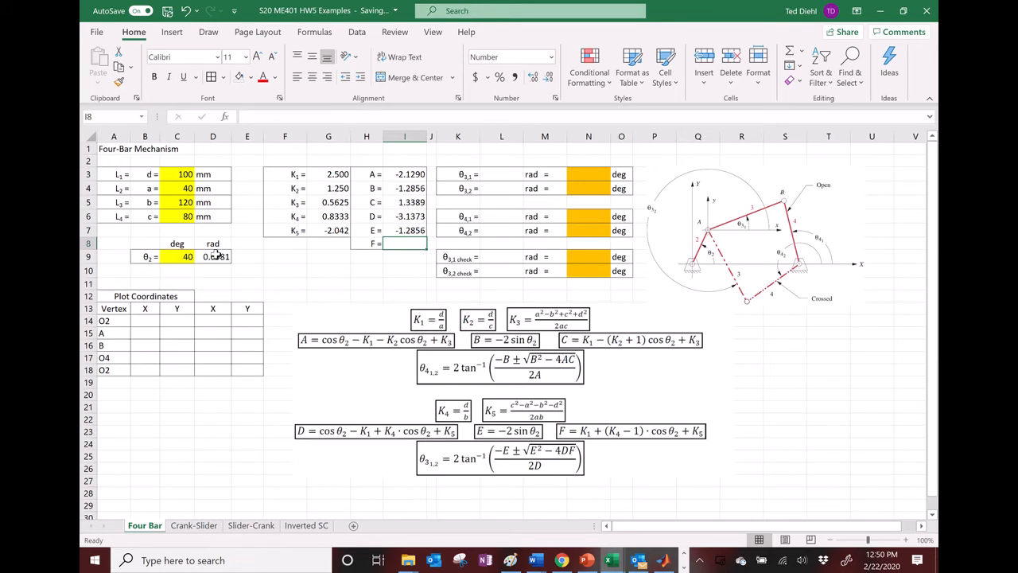
Step: Enter the formula for F, =G3+(G6-1)*cos(D9)+G7, in cell I8
{"action": "type", "text": "="}
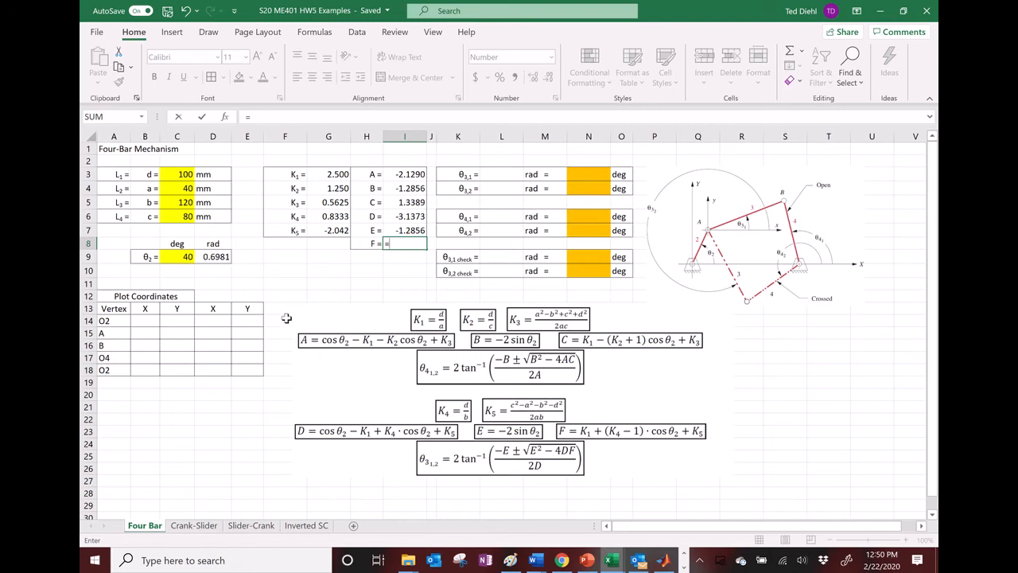
{"action": "left_click", "coordinate": [334, 174]}
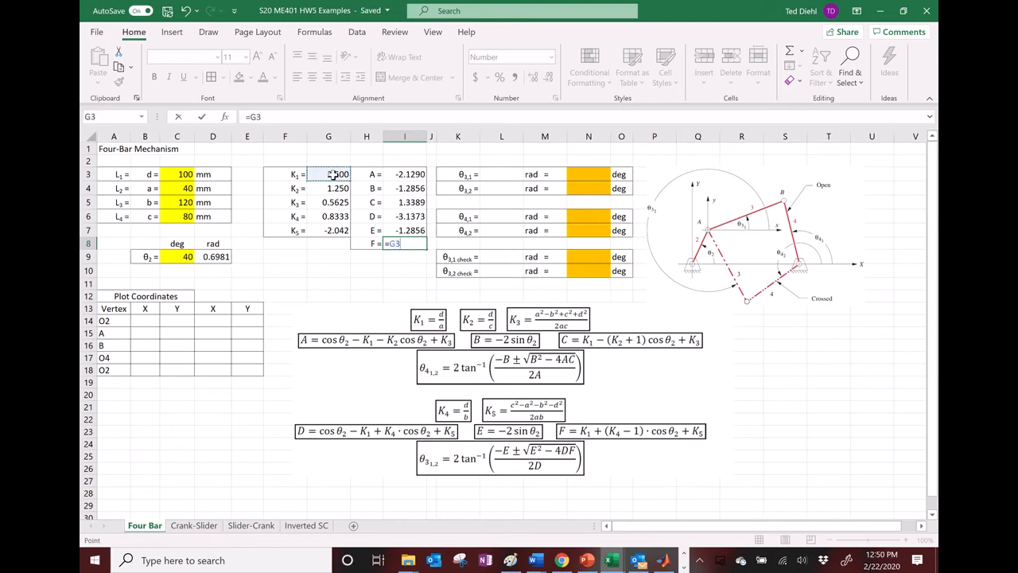
{"action": "type", "text": "+("}
{"action": "left_click", "coordinate": [333, 217]}
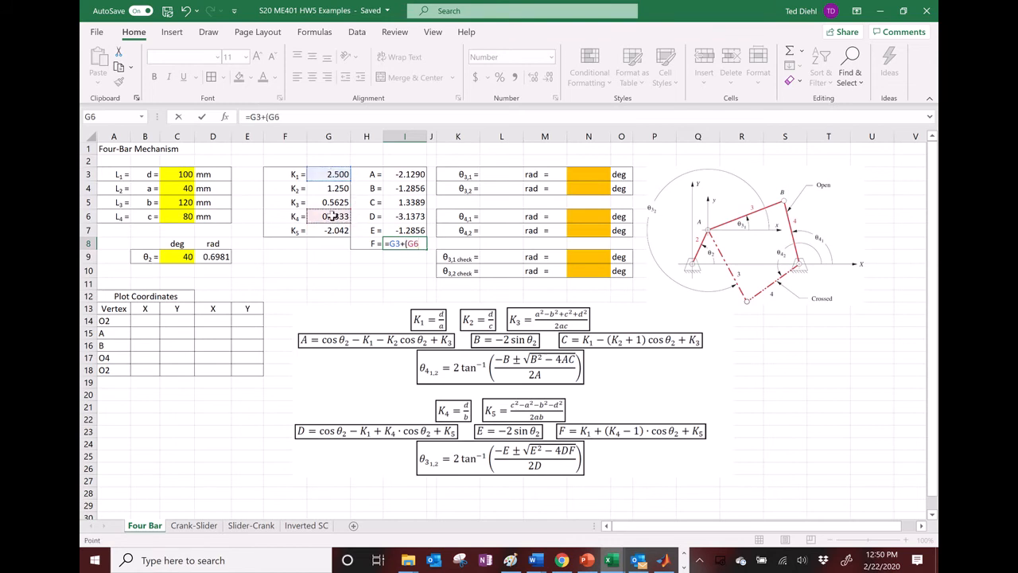
{"action": "type", "text": "-1)*cos("}
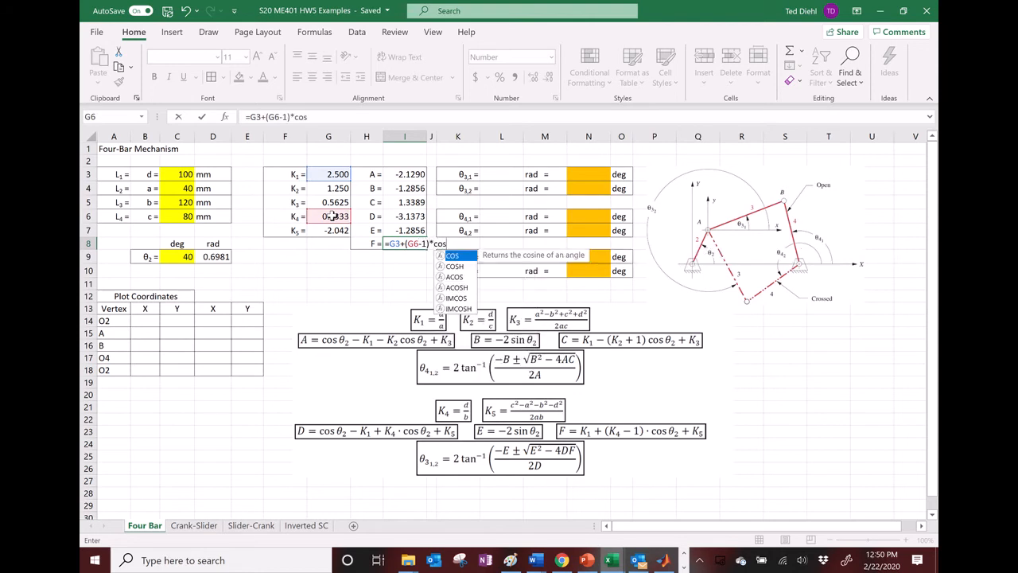
{"action": "left_click", "coordinate": [219, 257]}
{"action": "type", "text": ")"}
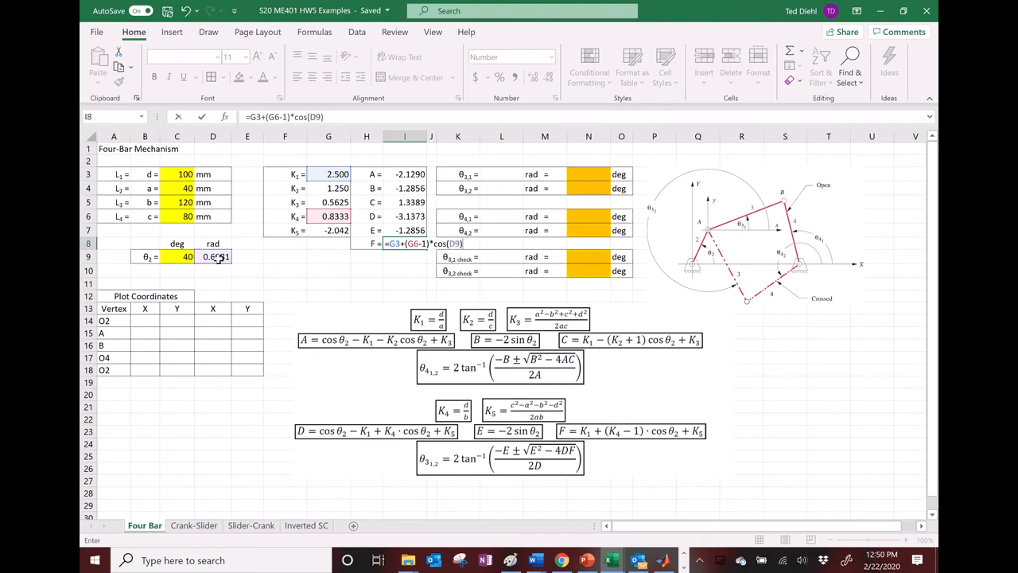
{"action": "type", "text": "+"}
{"action": "left_click", "coordinate": [335, 231]}
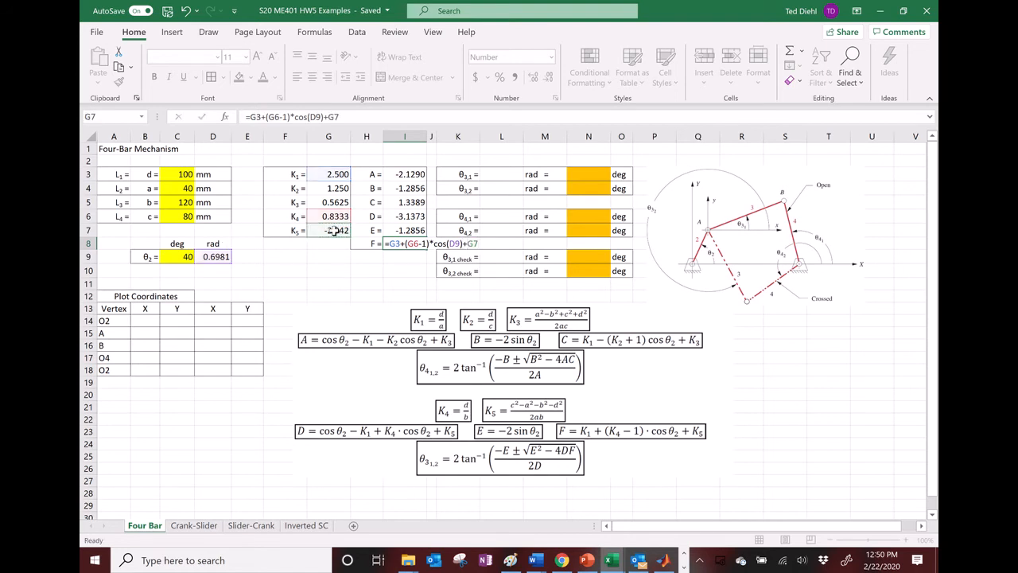
{"action": "key", "text": "Return"}
Step: Switch to the S20 ME 401 Mechanisms Ch 4 Problems workbook and copy coefficients A to F from I5:I10 of Example 4-1
{"action": "mouse_move", "coordinate": [614, 563]}
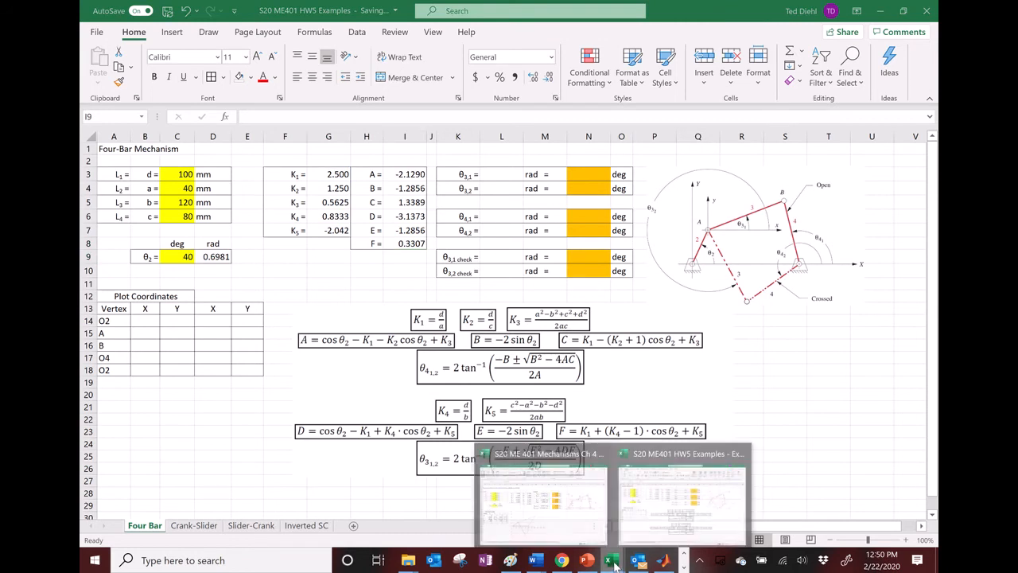
{"action": "left_click", "coordinate": [544, 495]}
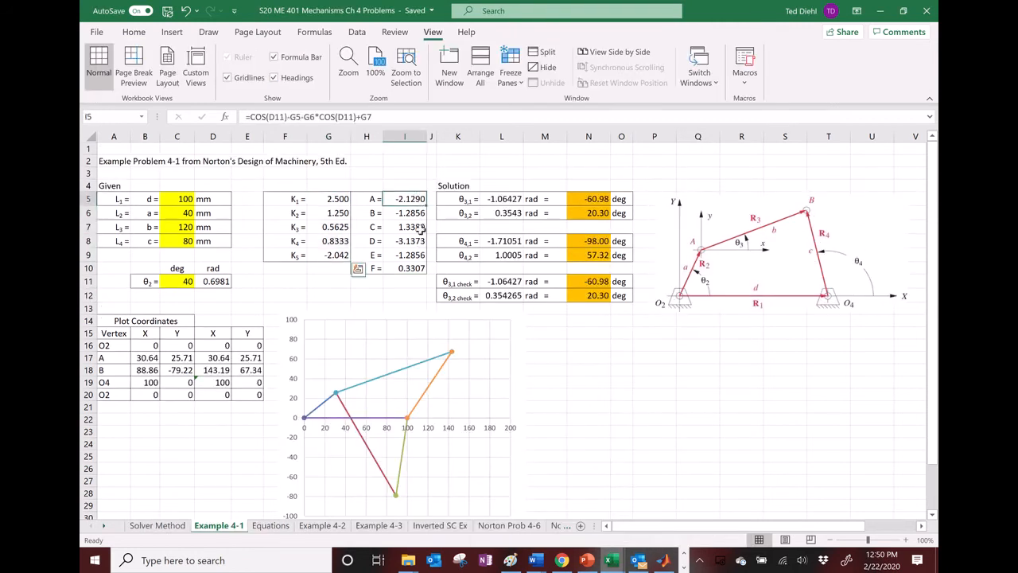
{"action": "left_click_drag", "start_coordinate": [420, 229], "coordinate": [413, 269]}
{"action": "key", "text": "ctrl+c"}
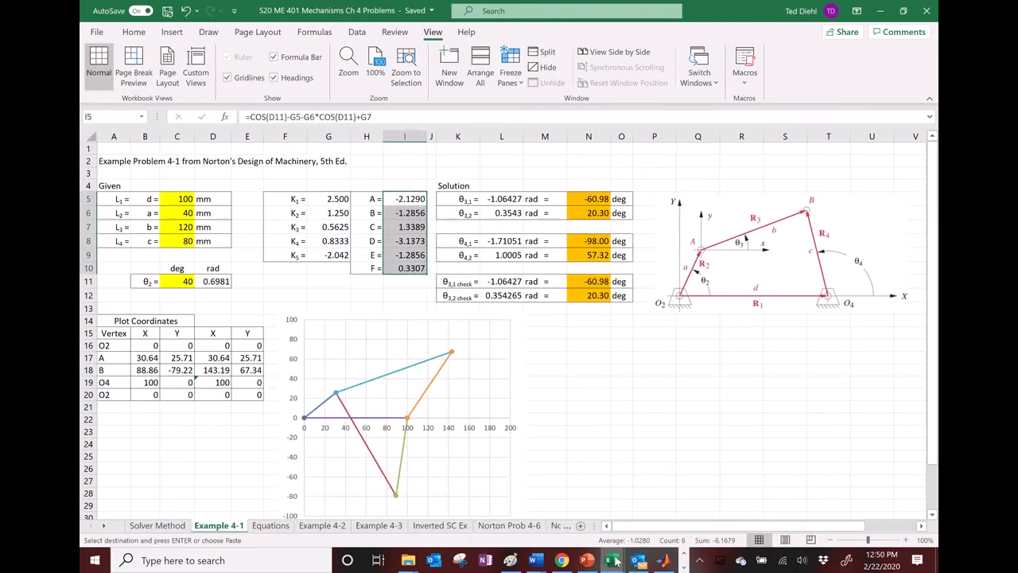
Step: Return to the S20 ME401 HW5 Examples workbook, move the equations picture clear of column I, and paste the coefficients as values at I12
{"action": "mouse_move", "coordinate": [613, 561]}
{"action": "left_click", "coordinate": [683, 485]}
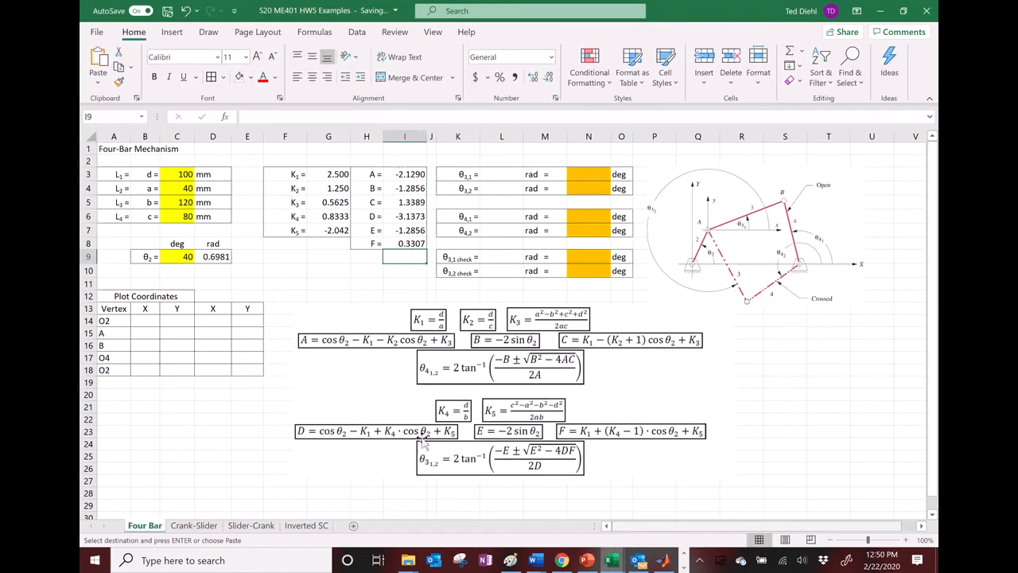
{"action": "left_click_drag", "start_coordinate": [525, 391], "coordinate": [708, 438]}
{"action": "left_click", "coordinate": [404, 298]}
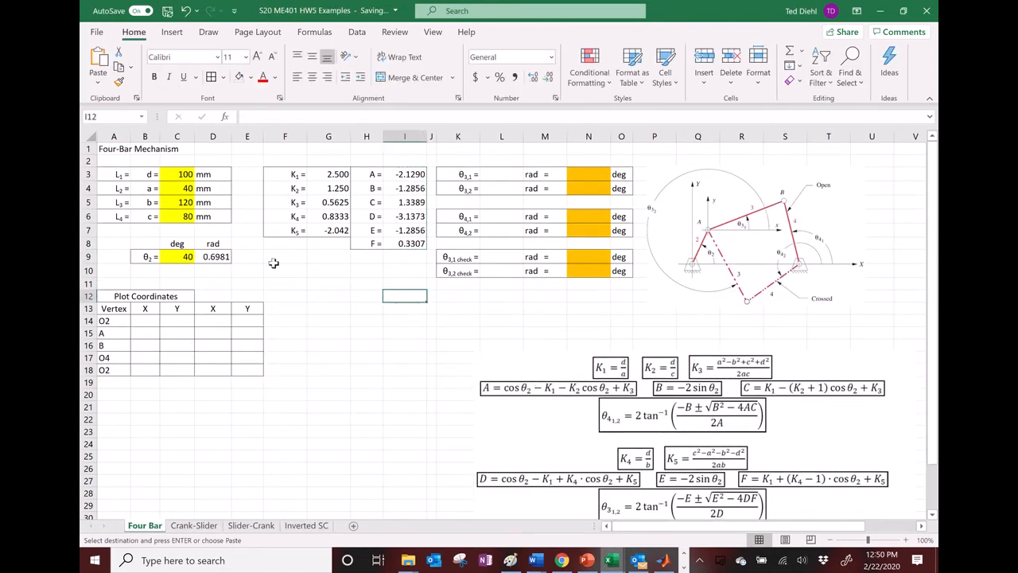
{"action": "left_click", "coordinate": [99, 81]}
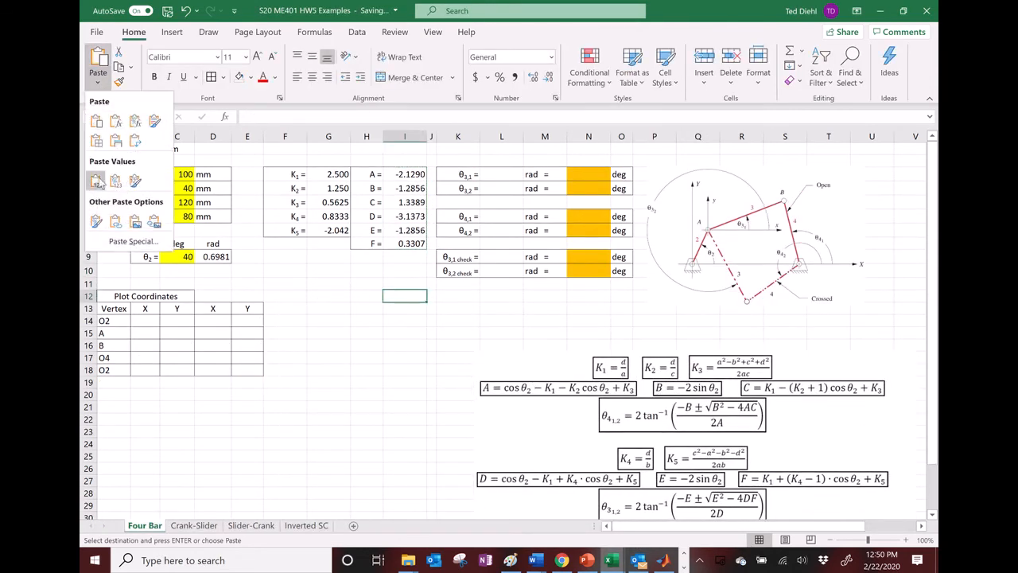
{"action": "left_click", "coordinate": [97, 180]}
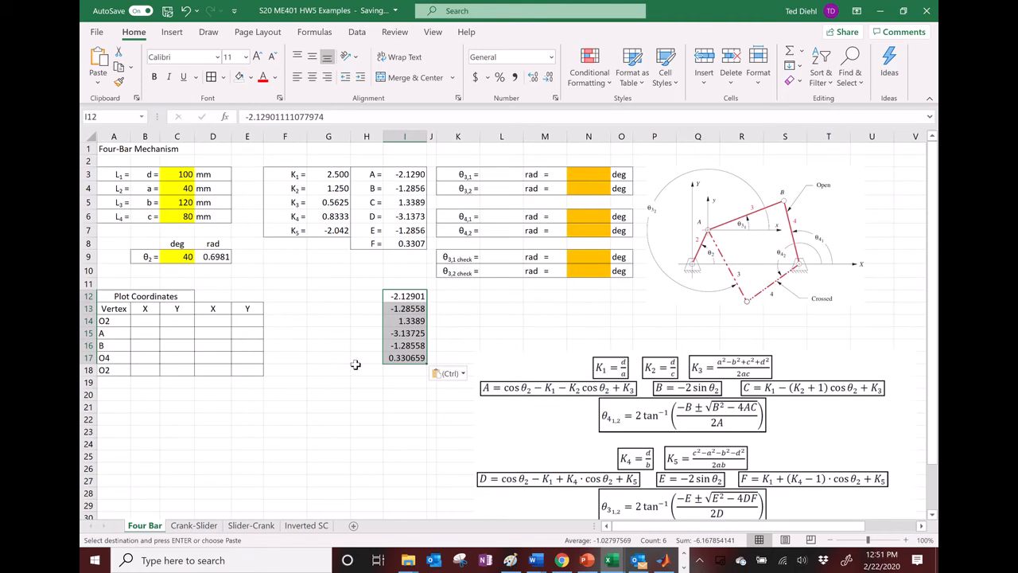
Step: Delete the comparison values in I12:I17 and move the equations picture back beneath the coefficient and θ tables
{"action": "key", "text": "Delete"}
{"action": "left_click_drag", "start_coordinate": [581, 390], "coordinate": [415, 340]}
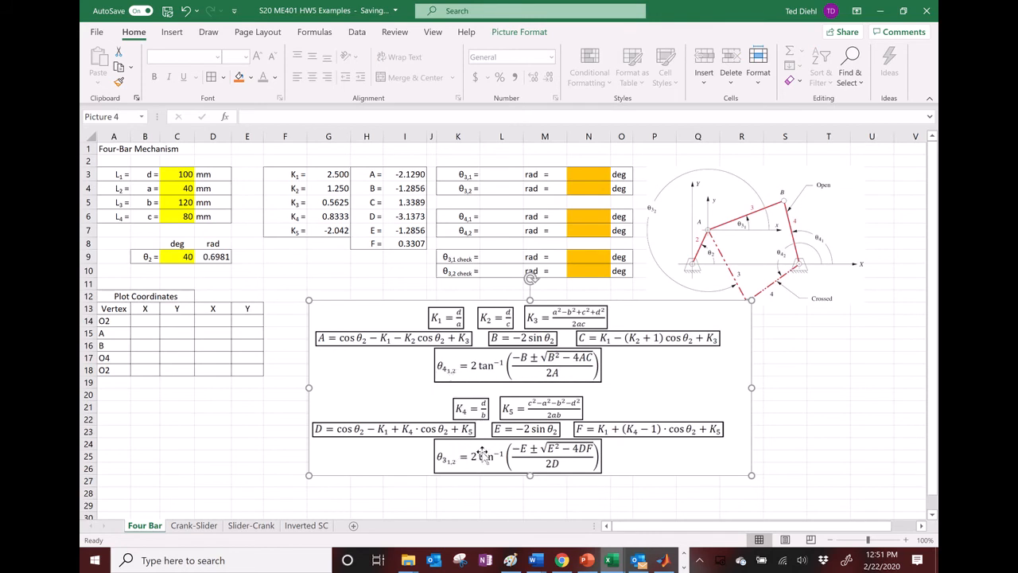
Step: Enter the formula for θ4,1, =2*ATAN((-I4+SQRT(I4^2-4*I3*I5))/(2*I3)), in cell L6
{"action": "left_click", "coordinate": [474, 491]}
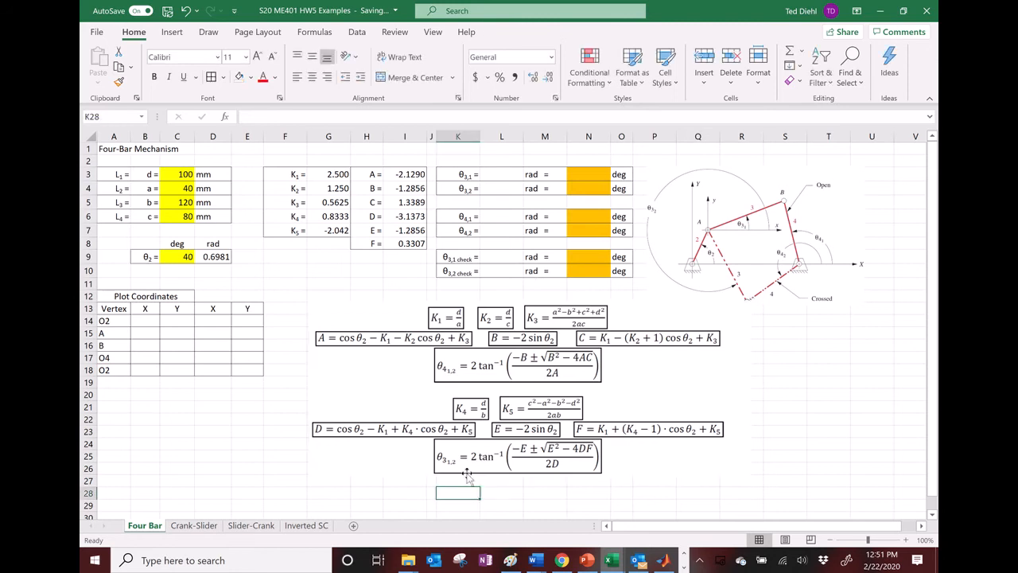
{"action": "left_click", "coordinate": [462, 369]}
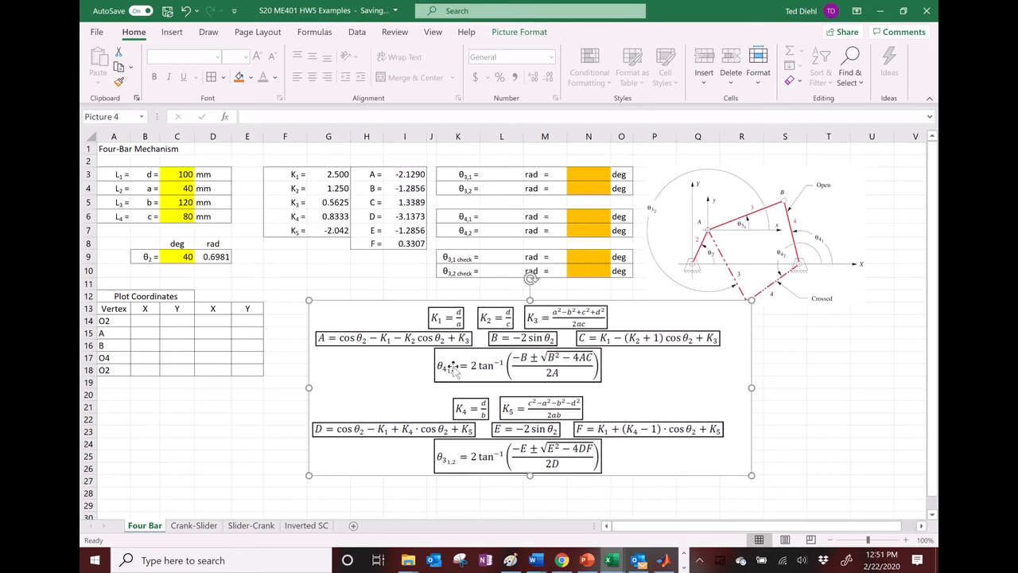
{"action": "left_click", "coordinate": [503, 217]}
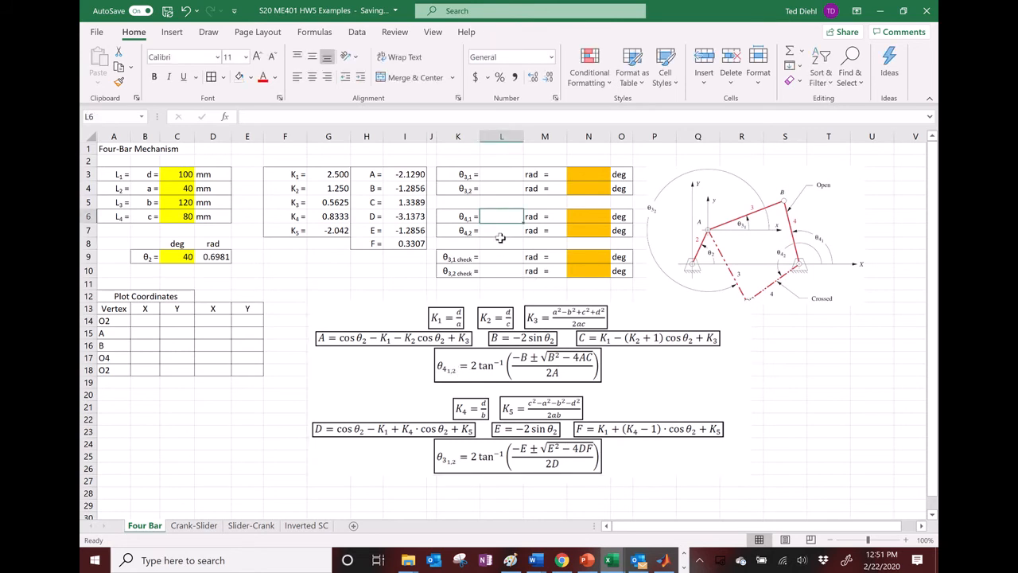
{"action": "type", "text": "=2*ta"}
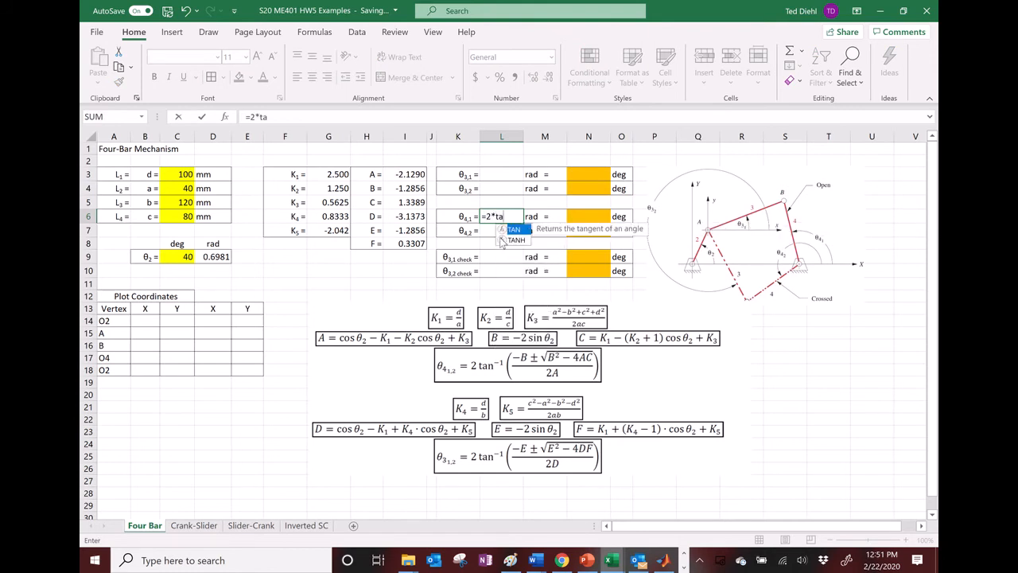
{"action": "key", "text": "BackSpace"}
{"action": "key", "text": "BackSpace"}
{"action": "key", "text": "BackSpace"}
{"action": "type", "text": "a"}
{"action": "key", "text": "BackSpace"}
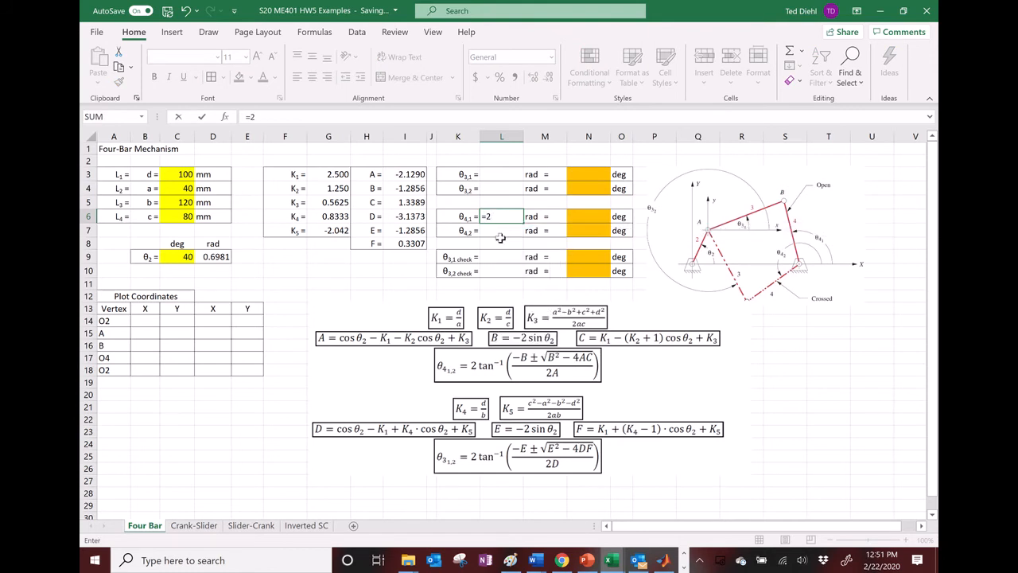
{"action": "type", "text": "*atan((-"}
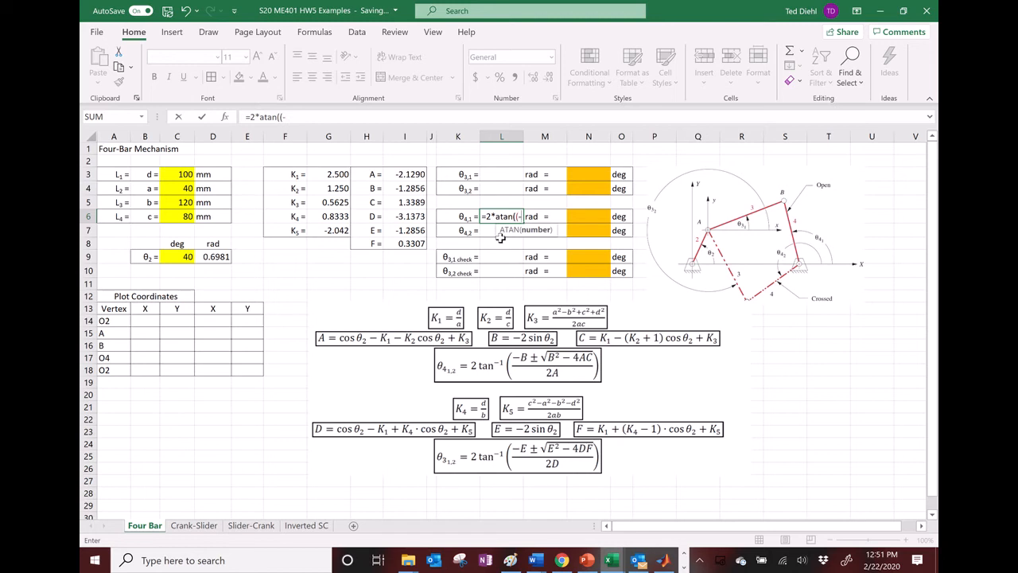
{"action": "left_click", "coordinate": [409, 189]}
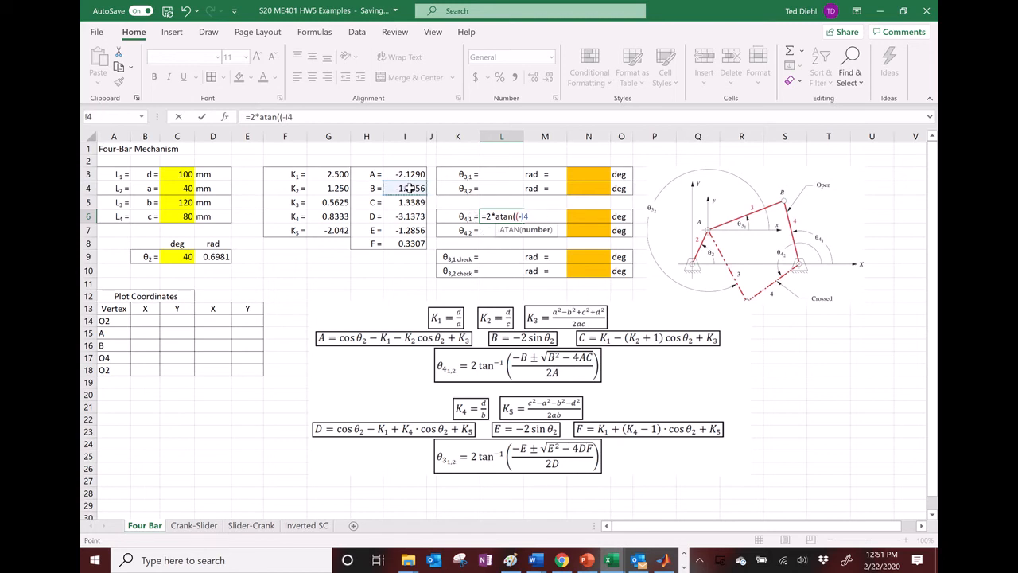
{"action": "type", "text": "+saq"}
{"action": "key", "text": "BackSpace"}
{"action": "type", "text": "qrt("}
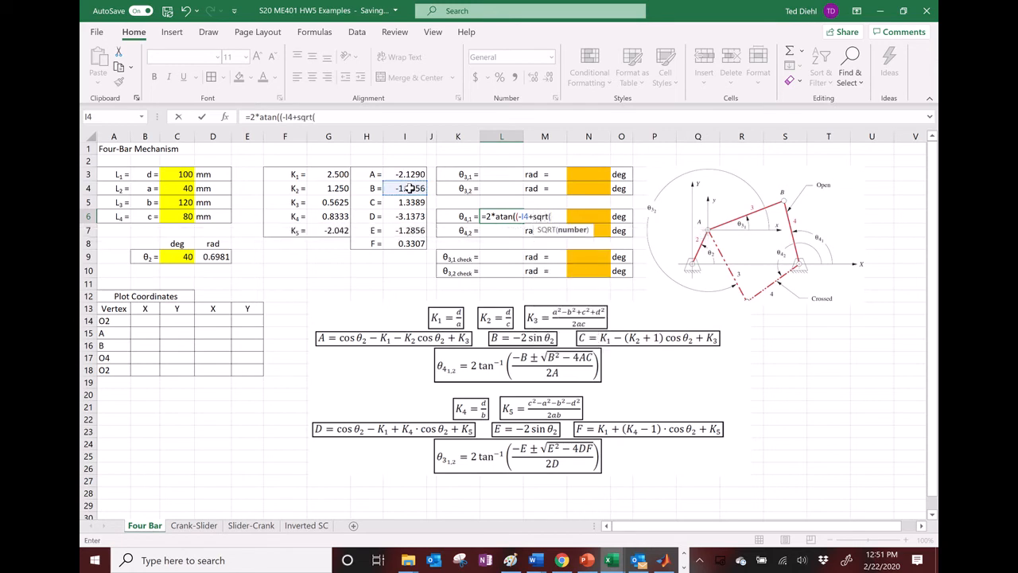
{"action": "left_click", "coordinate": [408, 188]}
{"action": "type", "text": "^2"}
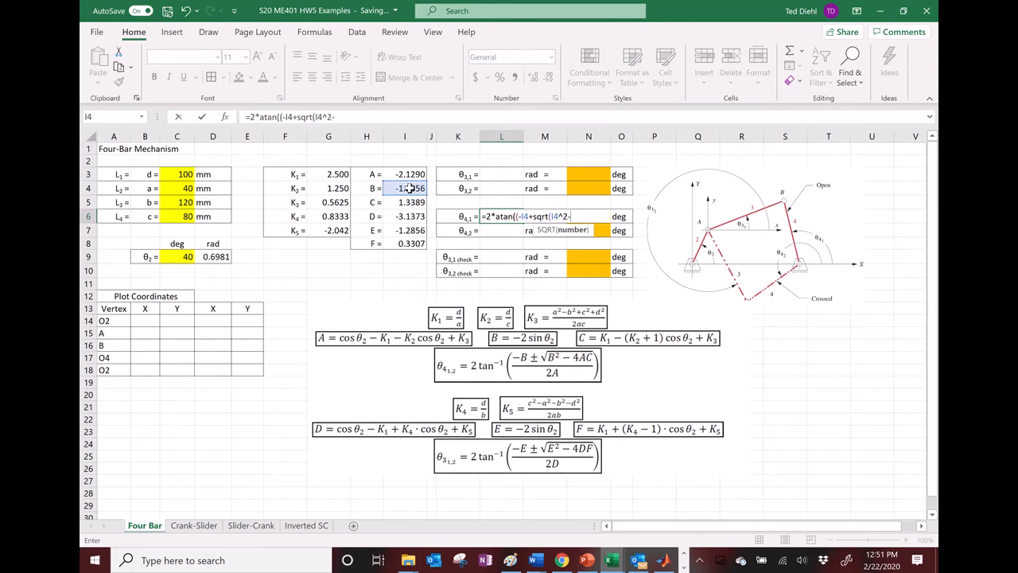
{"action": "type", "text": "-4*"}
{"action": "left_click", "coordinate": [406, 174]}
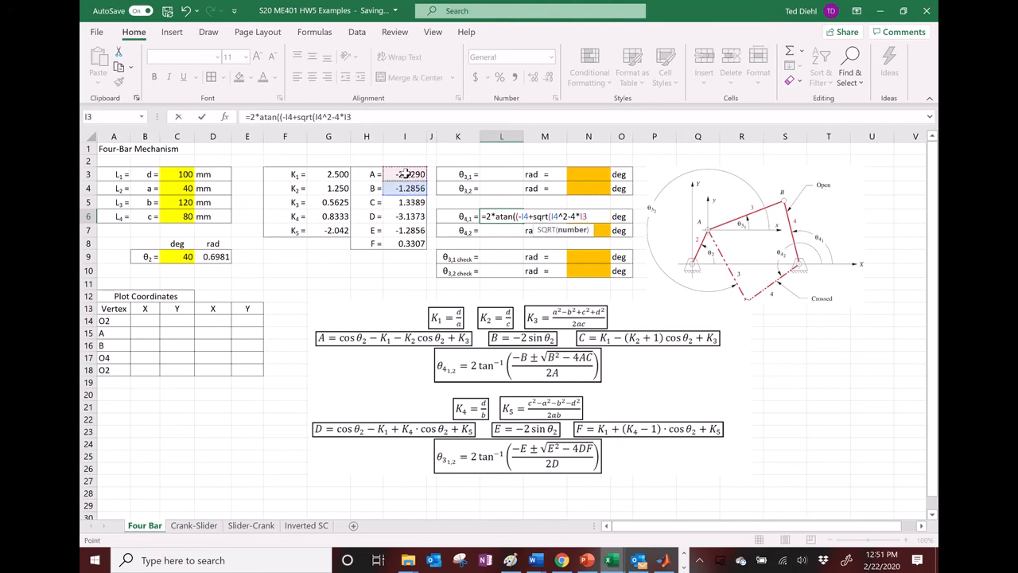
{"action": "type", "text": "*"}
{"action": "left_click", "coordinate": [406, 202]}
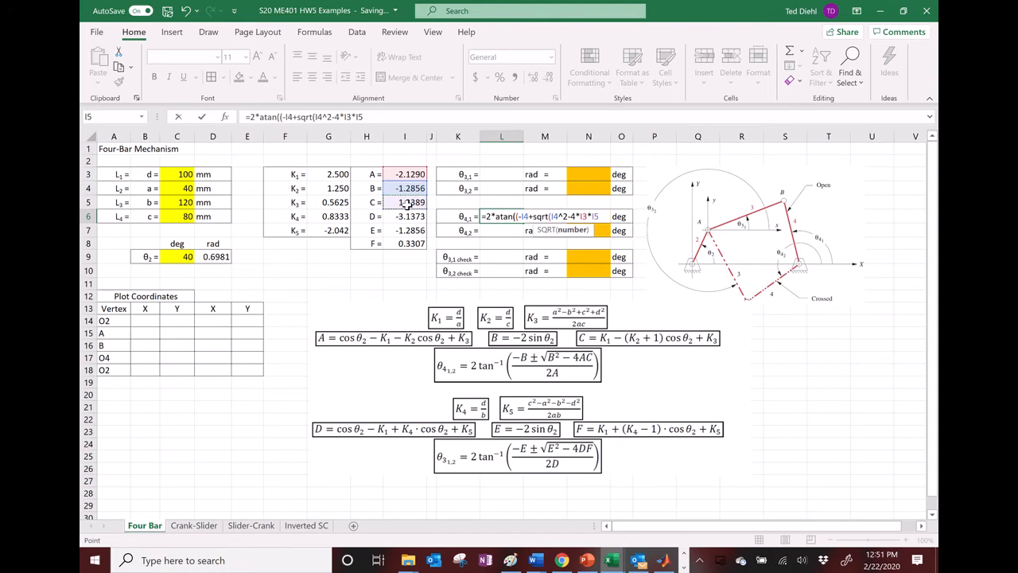
{"action": "type", "text": "))/(2*"}
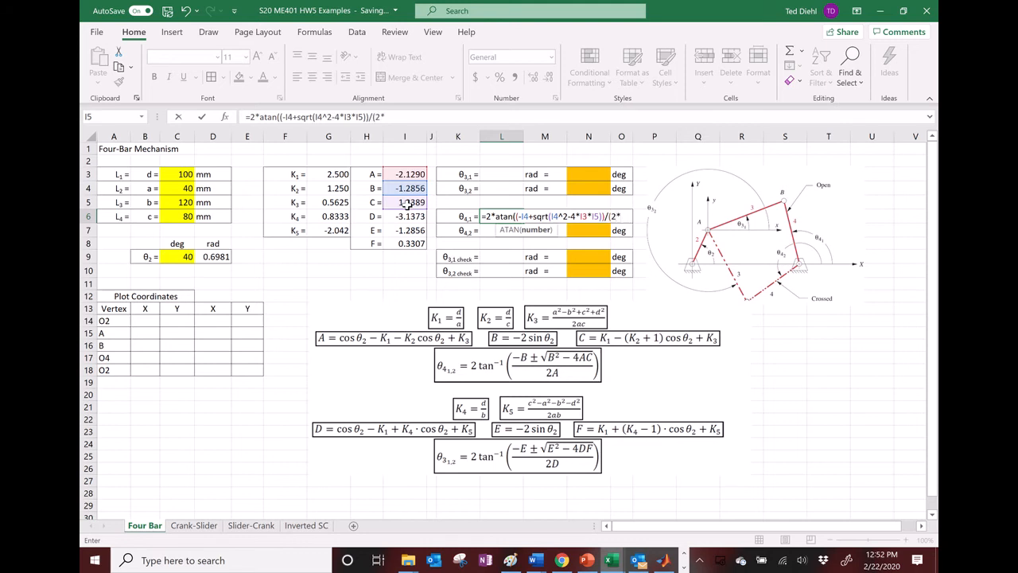
{"action": "left_click", "coordinate": [404, 177]}
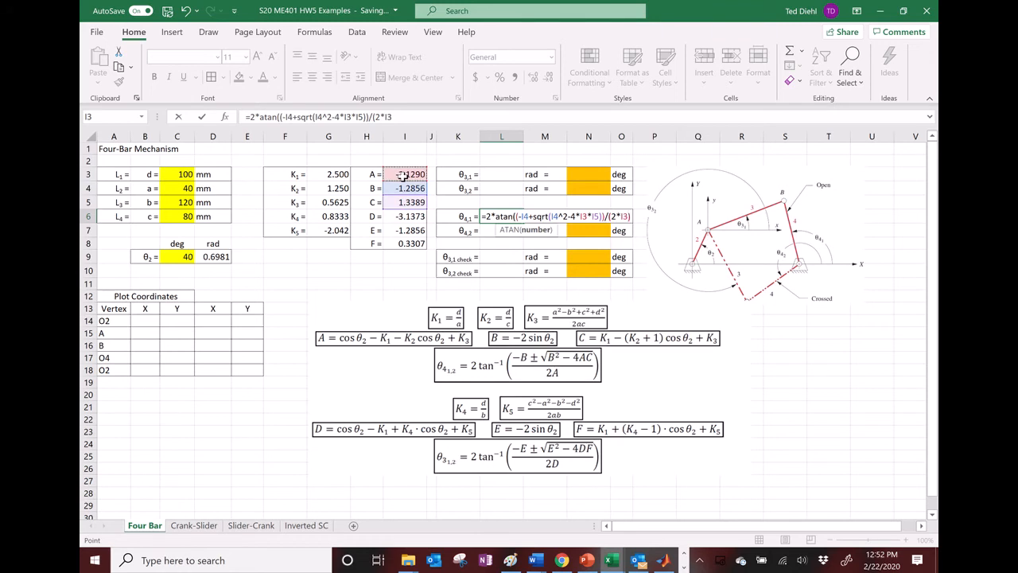
{"action": "type", "text": "))"}
{"action": "key", "text": "Return"}
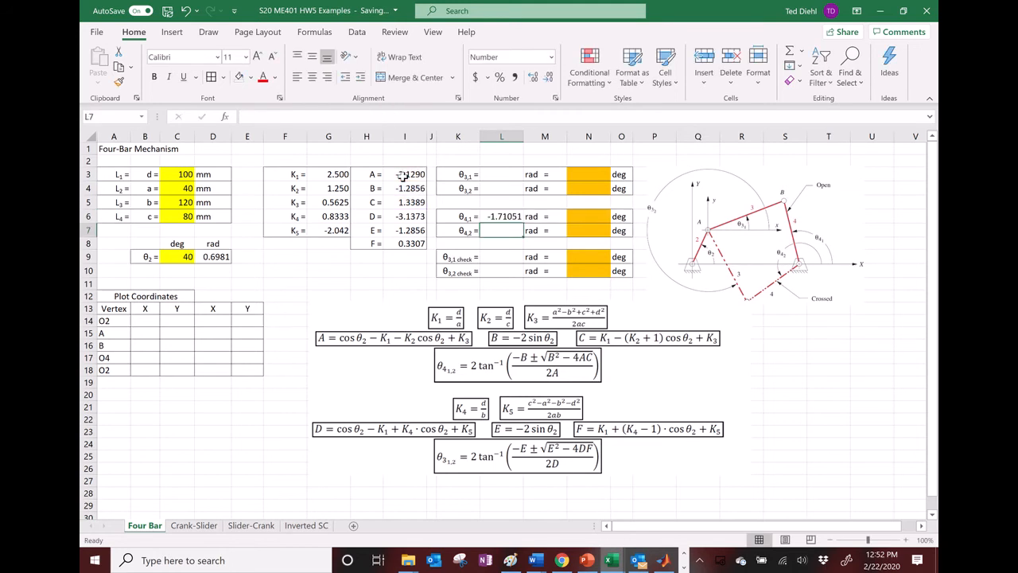
Step: Convert θ4,1 to degrees in cell N6 by applying the DEGREES function to L6
{"action": "left_click", "coordinate": [597, 217]}
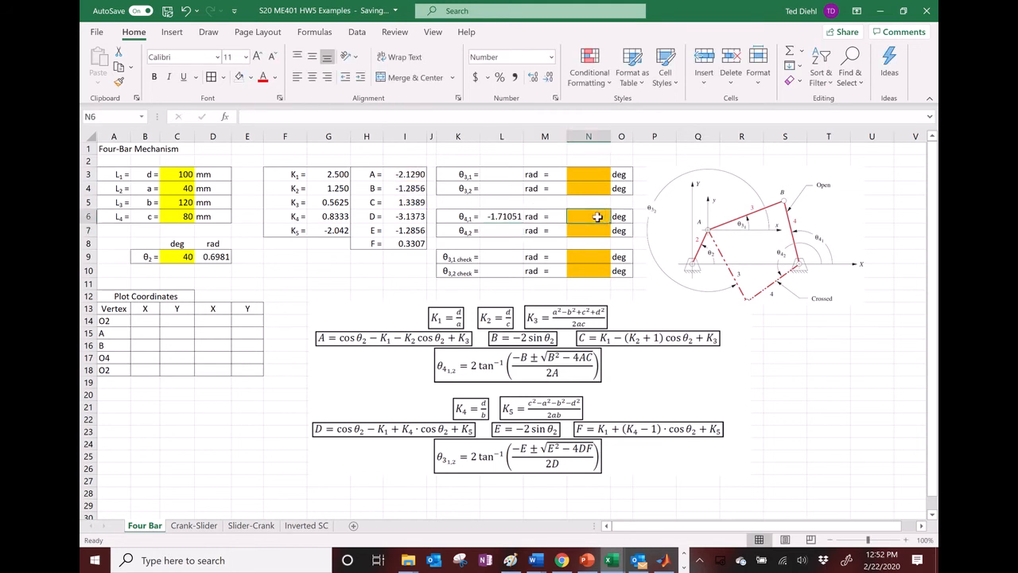
{"action": "type", "text": "=degrees("}
{"action": "left_click", "coordinate": [501, 220]}
{"action": "key", "text": "Return"}
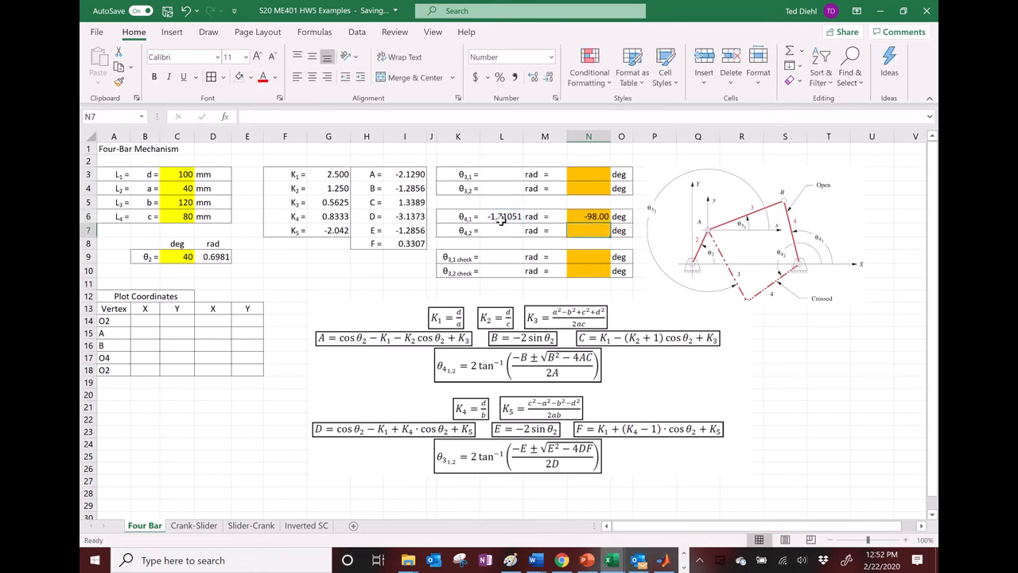
Step: Check θ4,1 against Example 4-1 in the S20 ME 401 Mechanisms Ch 4 Problems workbook, returning to S20 ME401 HW5 Examples
{"action": "mouse_move", "coordinate": [611, 561]}
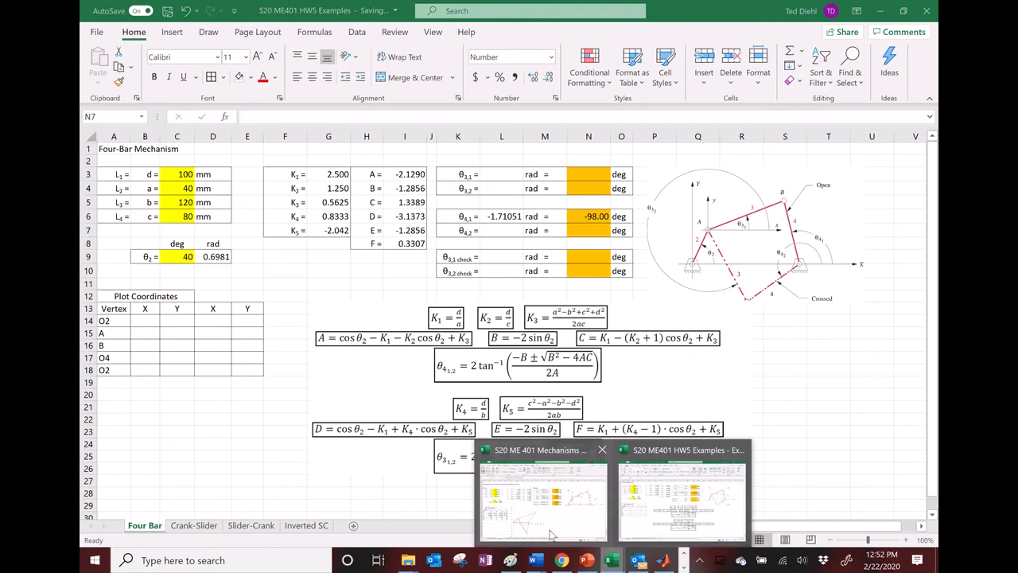
{"action": "left_click", "coordinate": [692, 517]}
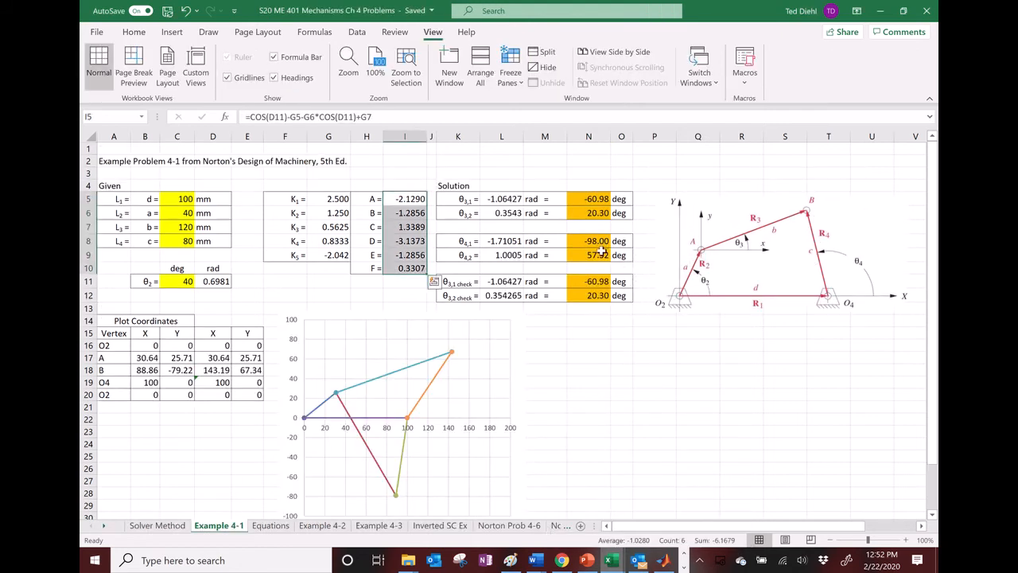
{"action": "mouse_move", "coordinate": [611, 561]}
{"action": "left_click", "coordinate": [689, 521]}
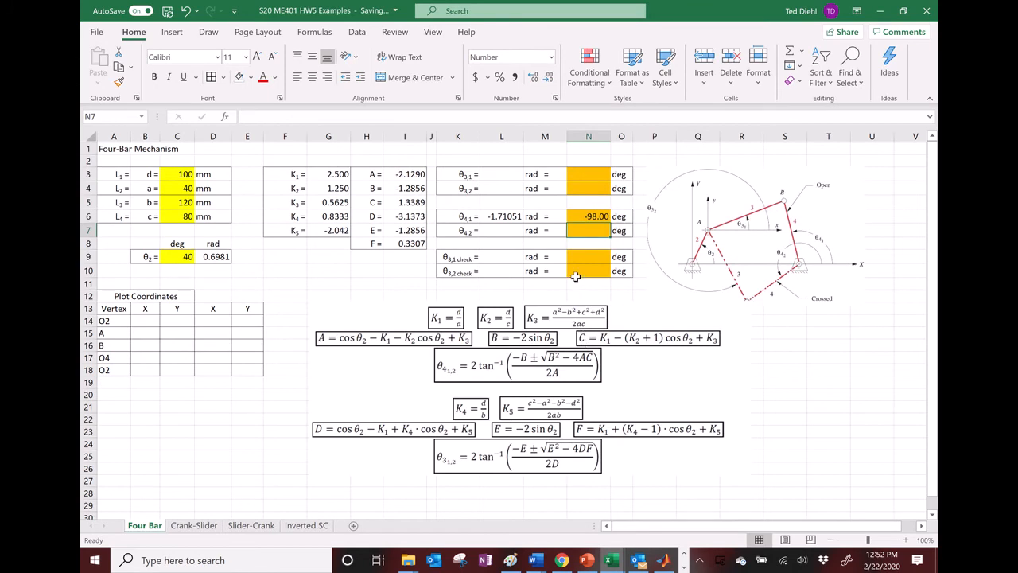
Step: Reuse the θ4,1 formula for θ4,2 in cell L7 with the square root subtracted: =2*ATAN((-I4-SQRT(I4^2-4*I3*I5))/(2*I3))
{"action": "double_click", "coordinate": [511, 216]}
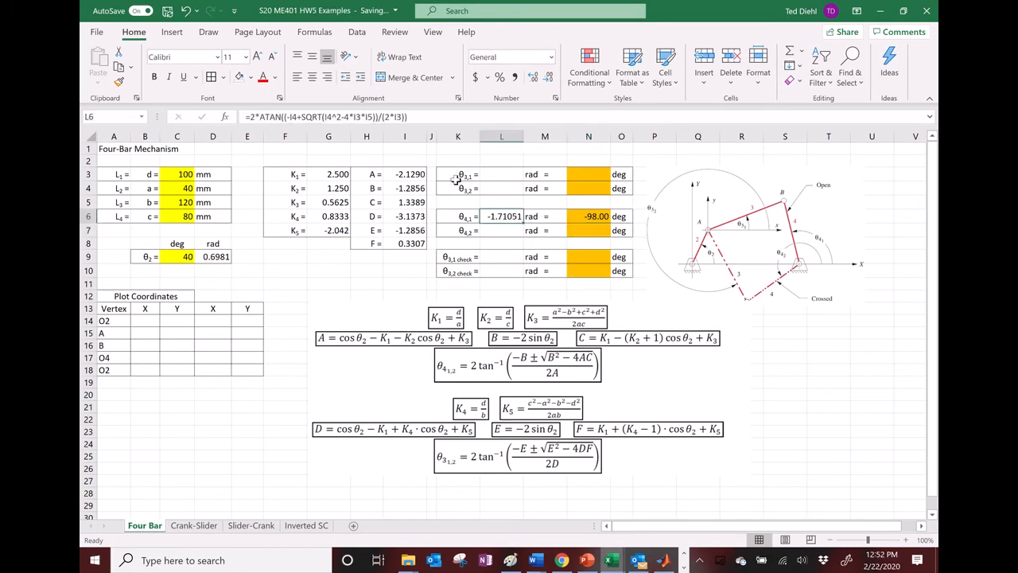
{"action": "left_click_drag", "start_coordinate": [423, 117], "coordinate": [245, 117]}
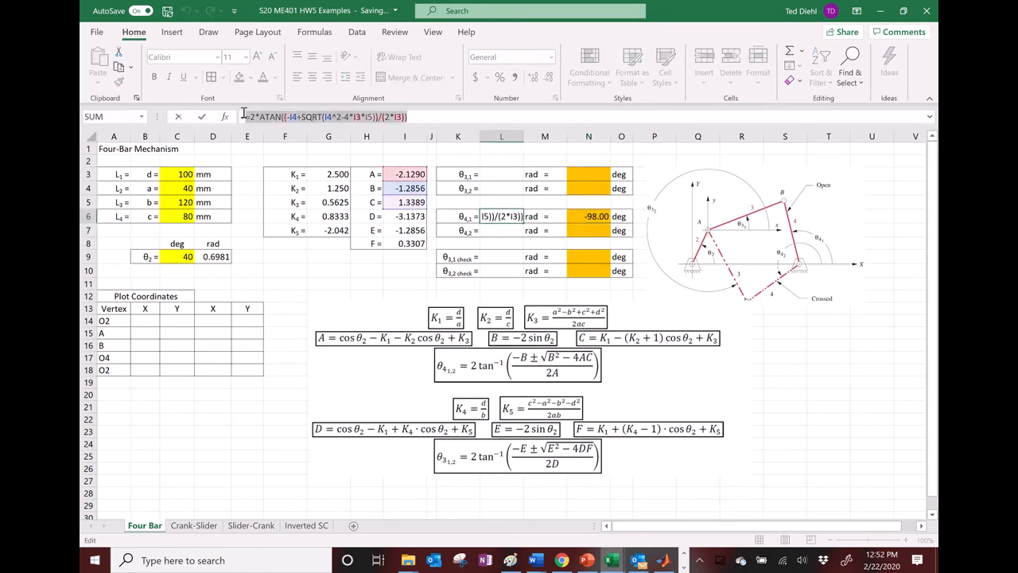
{"action": "key", "text": "ctrl+c"}
{"action": "key", "text": "Return"}
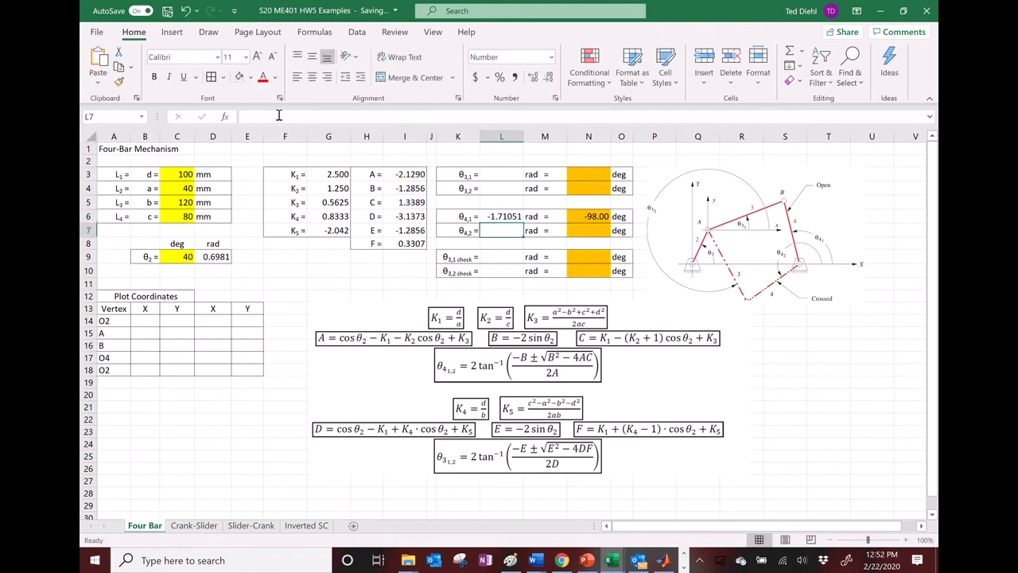
{"action": "left_click", "coordinate": [278, 117]}
{"action": "key", "text": "ctrl+v"}
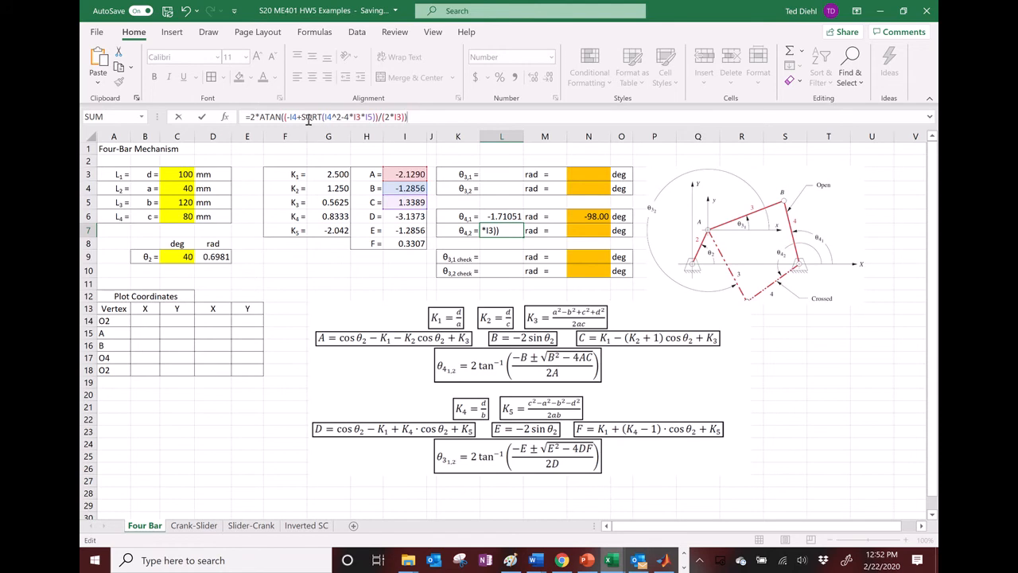
{"action": "left_click", "coordinate": [302, 117]}
{"action": "type", "text": "-"}
{"action": "key", "text": "Return"}
Step: Fill the degree conversion from N6 down to N7, and copy N6:N7 to N3:N4 and N9:N10
{"action": "left_click", "coordinate": [585, 230]}
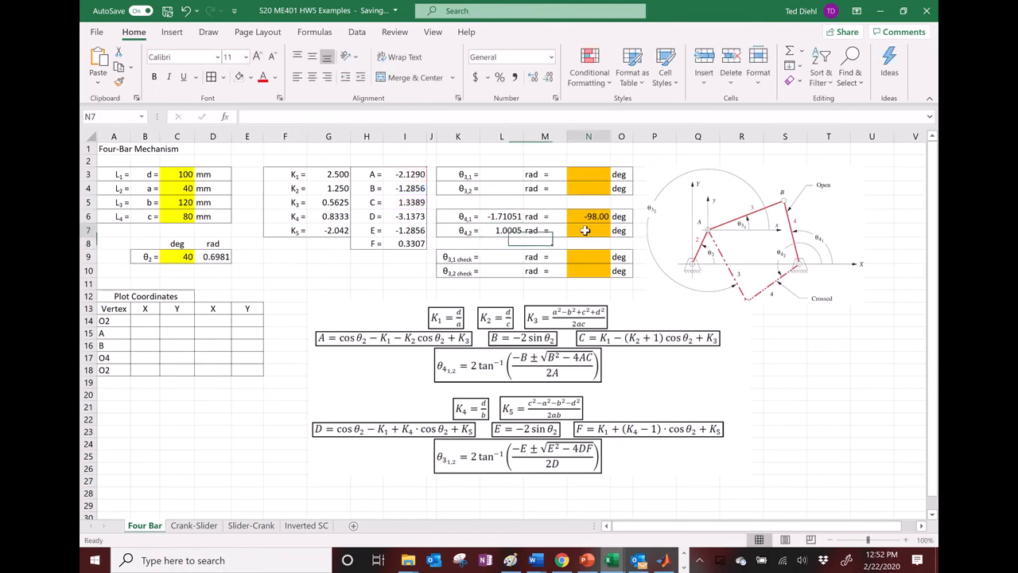
{"action": "left_click", "coordinate": [592, 216]}
{"action": "left_click_drag", "start_coordinate": [610, 223], "coordinate": [607, 231]}
{"action": "left_click", "coordinate": [604, 231]}
{"action": "left_click", "coordinate": [603, 213], "text": "shift"}
{"action": "key", "text": "ctrl+c"}
{"action": "left_click_drag", "start_coordinate": [588, 174], "coordinate": [588, 188]}
{"action": "key", "text": "ctrl+v"}
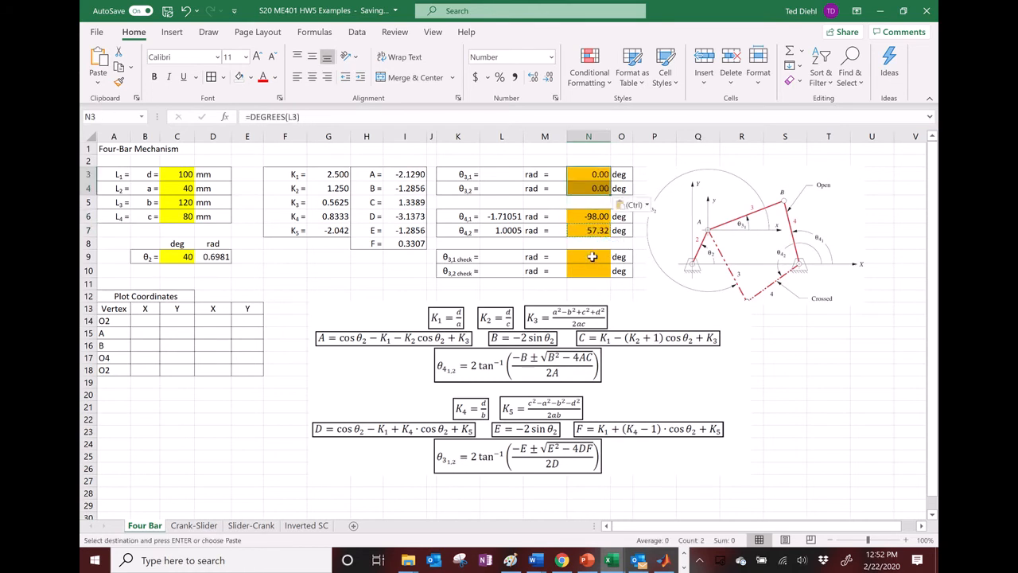
{"action": "left_click_drag", "start_coordinate": [593, 257], "coordinate": [592, 270]}
{"action": "key", "text": "ctrl+v"}
Step: Copy the text of the θ4,1 formula from L6 into the θ3,1 cell, L3, keeping its references
{"action": "left_click", "coordinate": [497, 176]}
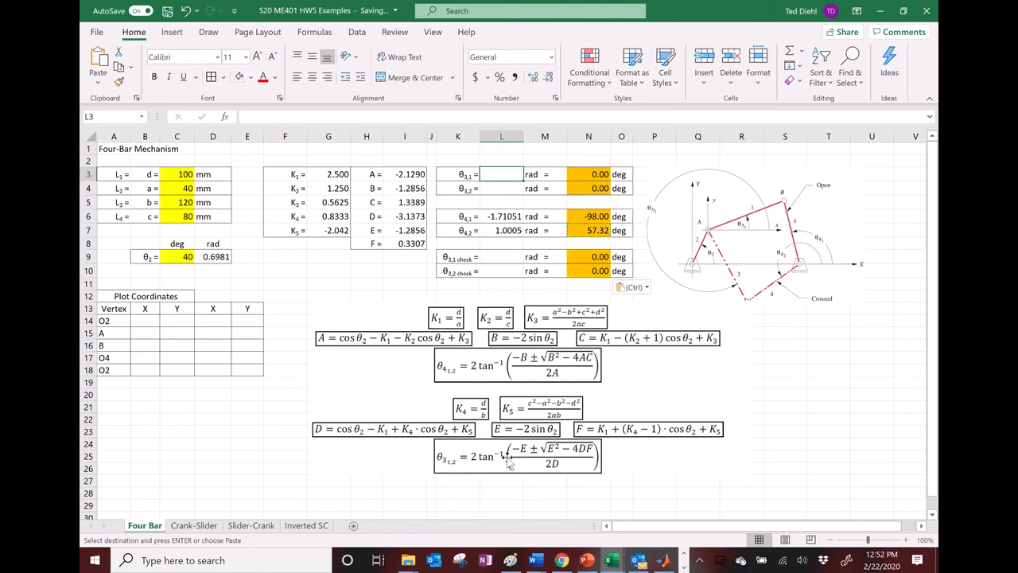
{"action": "key", "text": "Down"}
{"action": "left_click", "coordinate": [494, 174]}
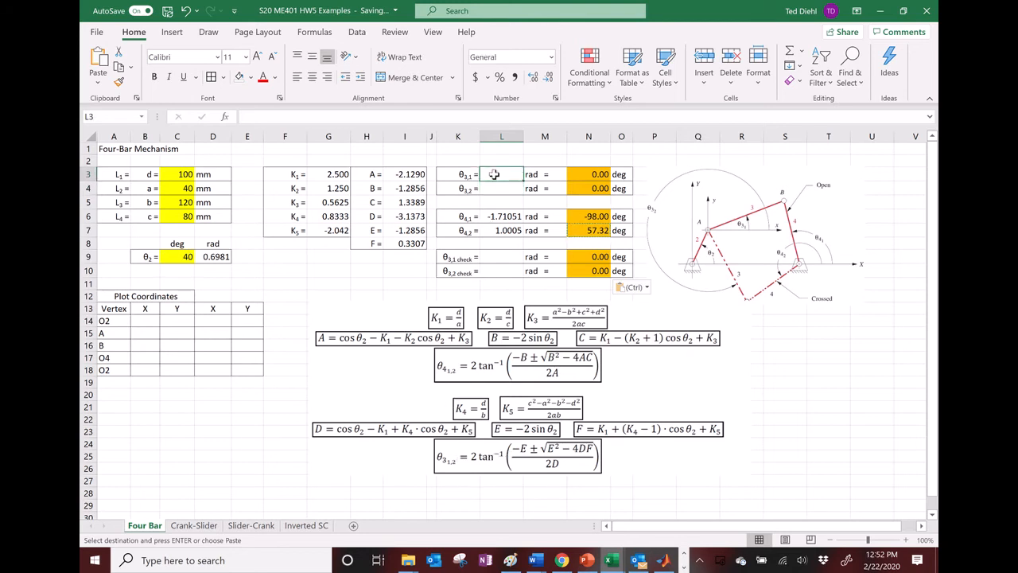
{"action": "left_click", "coordinate": [495, 216]}
{"action": "left_click_drag", "start_coordinate": [407, 117], "coordinate": [253, 119]}
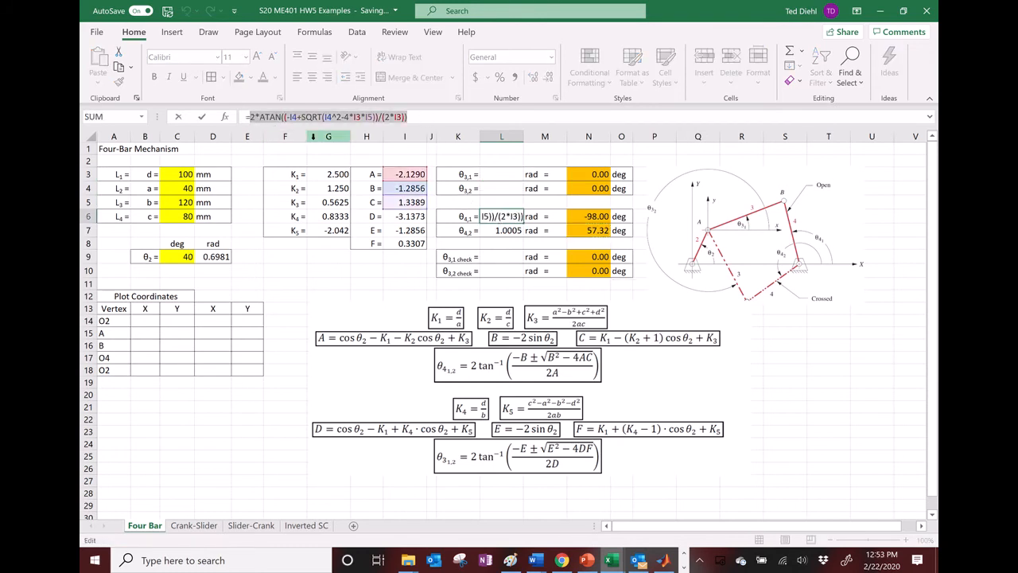
{"action": "left_click_drag", "start_coordinate": [427, 118], "coordinate": [229, 119]}
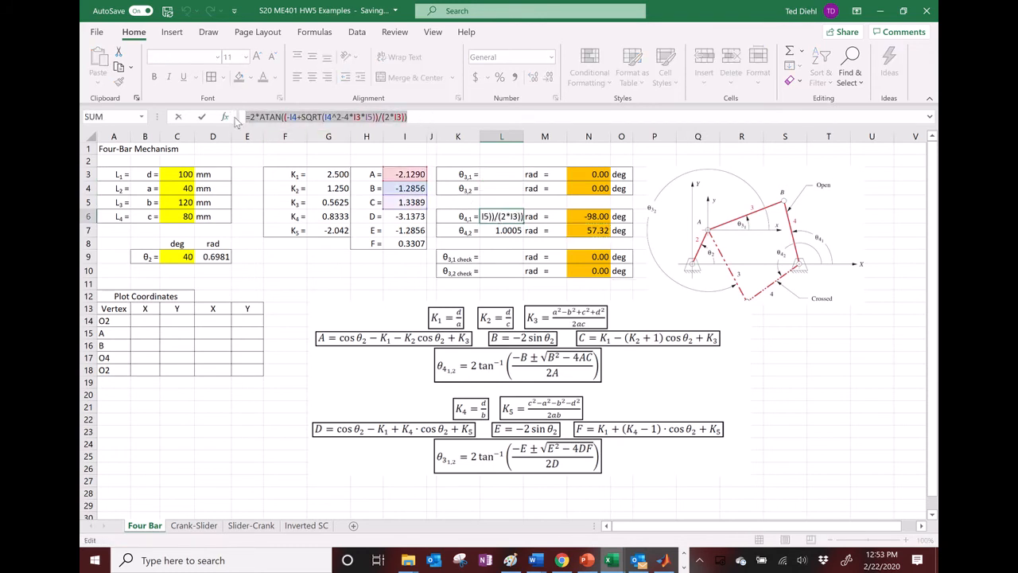
{"action": "key", "text": "ctrl+c"}
{"action": "key", "text": "Return"}
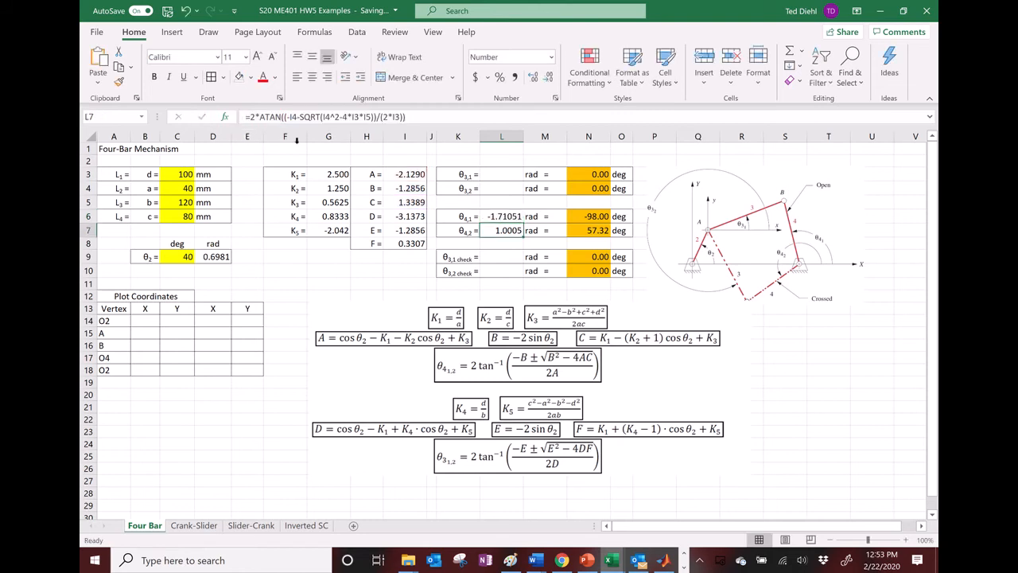
{"action": "left_click", "coordinate": [482, 175]}
{"action": "left_click", "coordinate": [356, 118]}
{"action": "key", "text": "ctrl+v"}
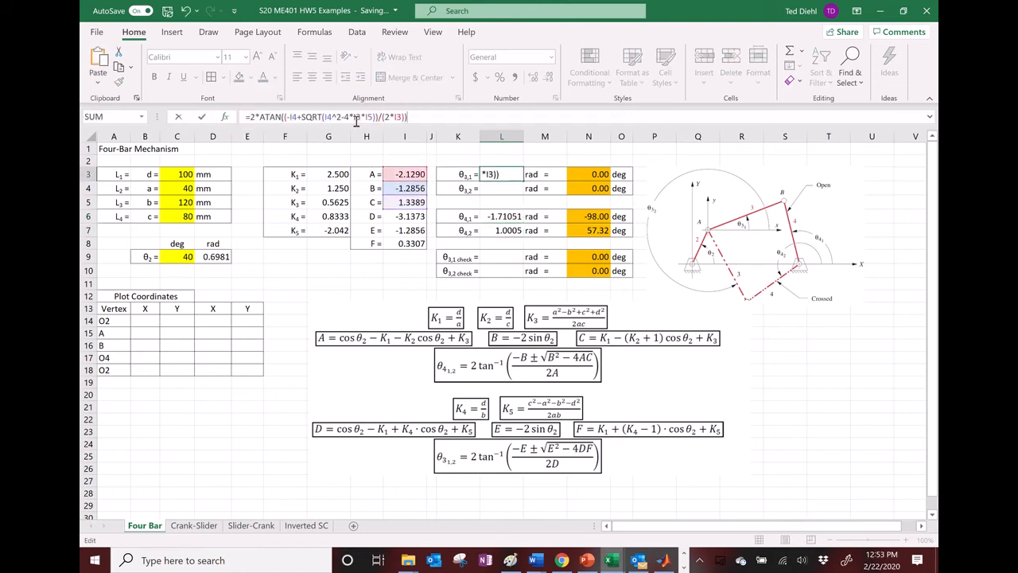
Step: Repoint the L3 formula from A, B and C to D, E and F, giving =2*ATAN((-I7+SQRT(I7^2-4*I6*I8))/(2*I6))
{"action": "left_click_drag", "start_coordinate": [413, 211], "coordinate": [413, 243]}
{"action": "left_click_drag", "start_coordinate": [411, 194], "coordinate": [412, 231]}
{"action": "left_click_drag", "start_coordinate": [413, 194], "coordinate": [413, 231]}
{"action": "left_click_drag", "start_coordinate": [414, 182], "coordinate": [416, 222]}
{"action": "left_click_drag", "start_coordinate": [418, 186], "coordinate": [419, 215]}
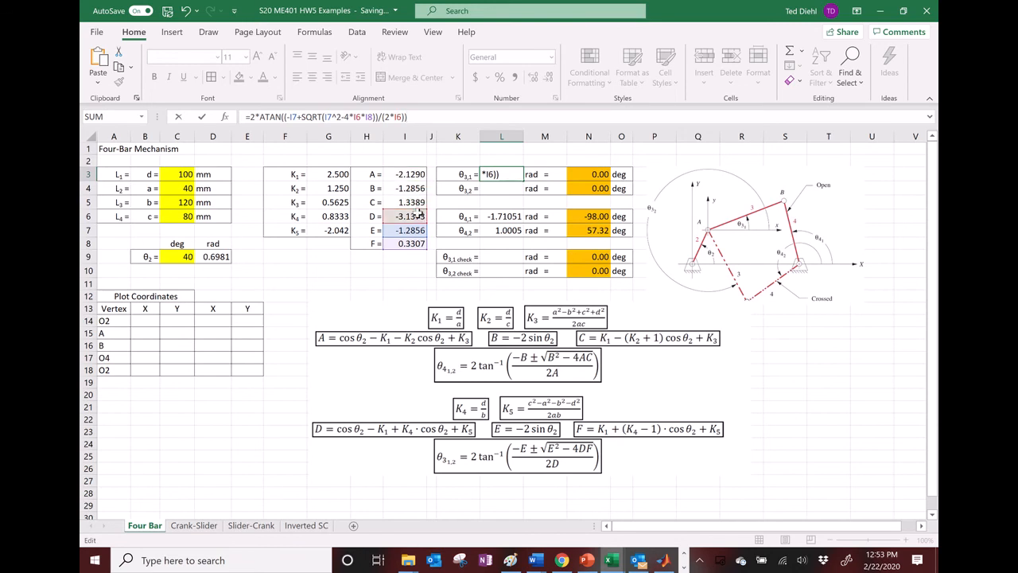
{"action": "key", "text": "Return"}
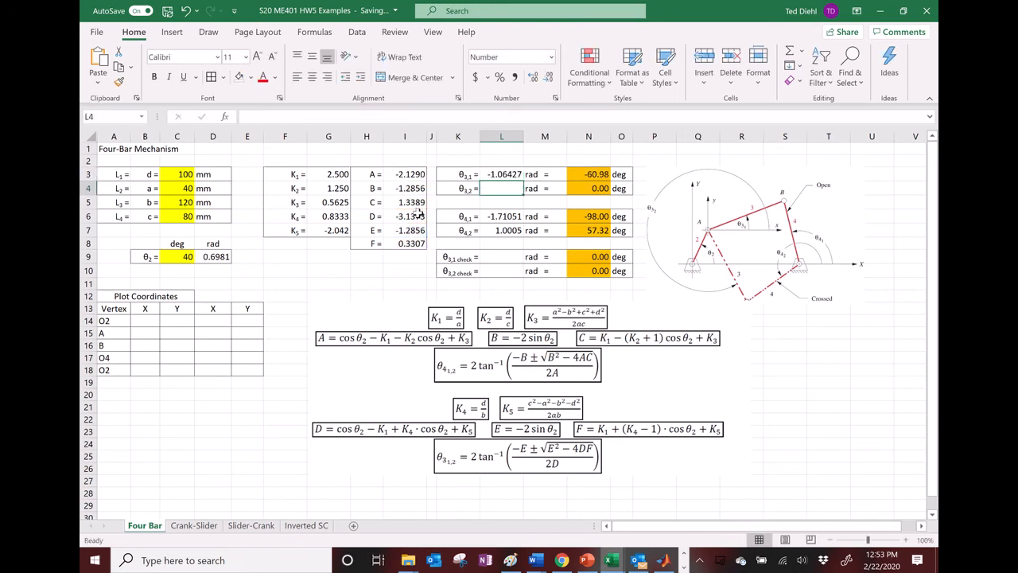
Step: Check θ3,1 against the solved example in the S20 ME 401 Mechanisms Ch 4 Problems workbook, returning to S20 ME401 HW5 Examples
{"action": "left_click", "coordinate": [611, 559]}
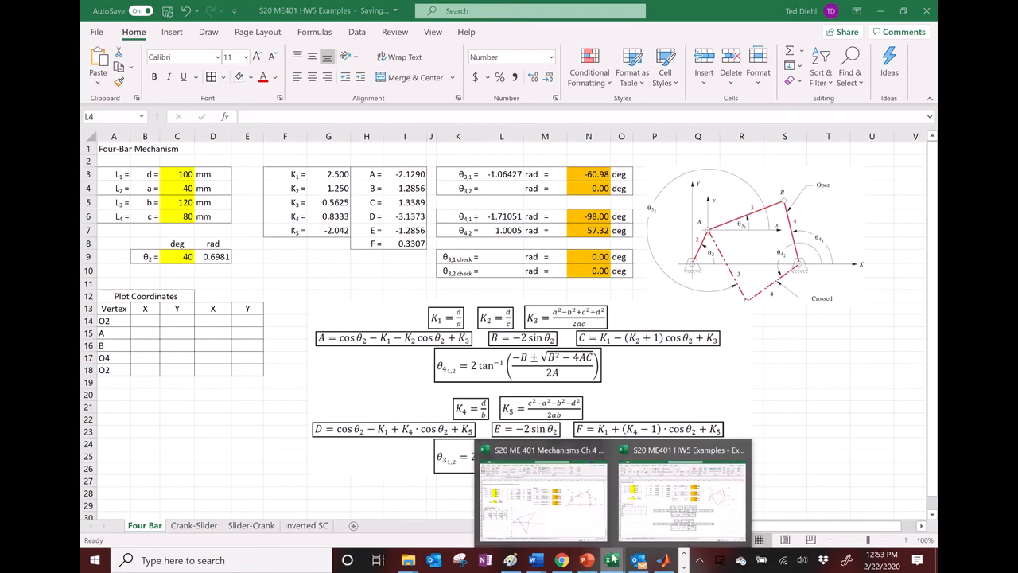
{"action": "left_click", "coordinate": [588, 527]}
{"action": "left_click", "coordinate": [614, 556]}
{"action": "left_click", "coordinate": [627, 476]}
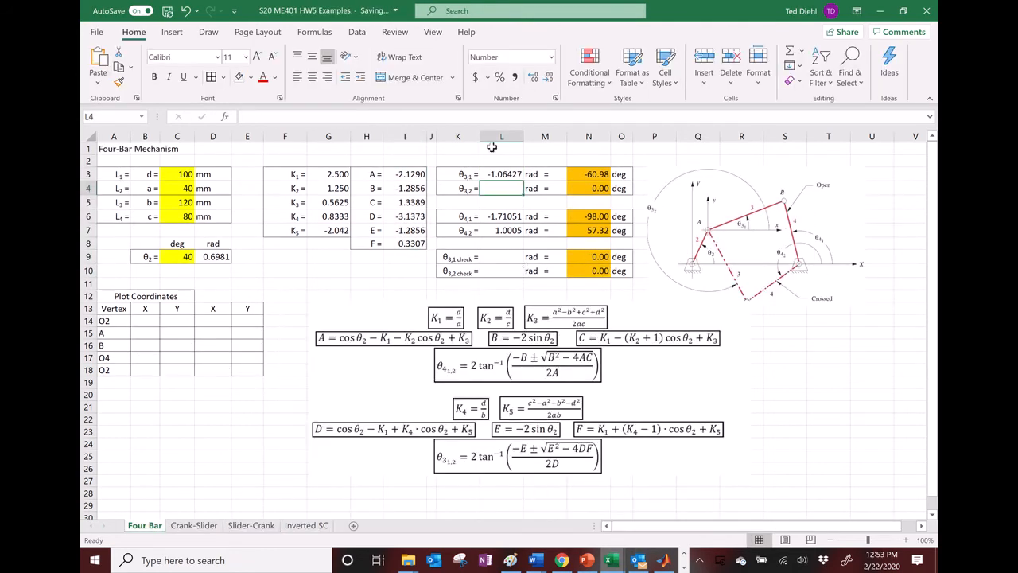
Step: Copy the text of the θ3,1 formula from L3 into the θ3,2 cell, L4, keeping its references
{"action": "left_click", "coordinate": [501, 174]}
{"action": "left_click", "coordinate": [319, 116]}
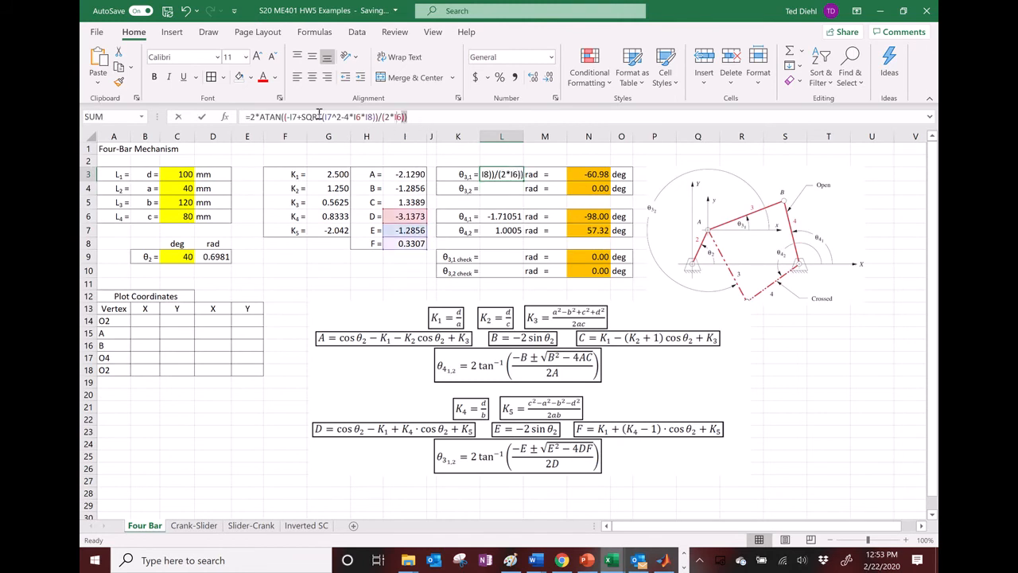
{"action": "triple_click", "coordinate": [316, 116]}
{"action": "left_click_drag", "start_coordinate": [446, 116], "coordinate": [230, 116]}
{"action": "key", "text": "ctrl+c"}
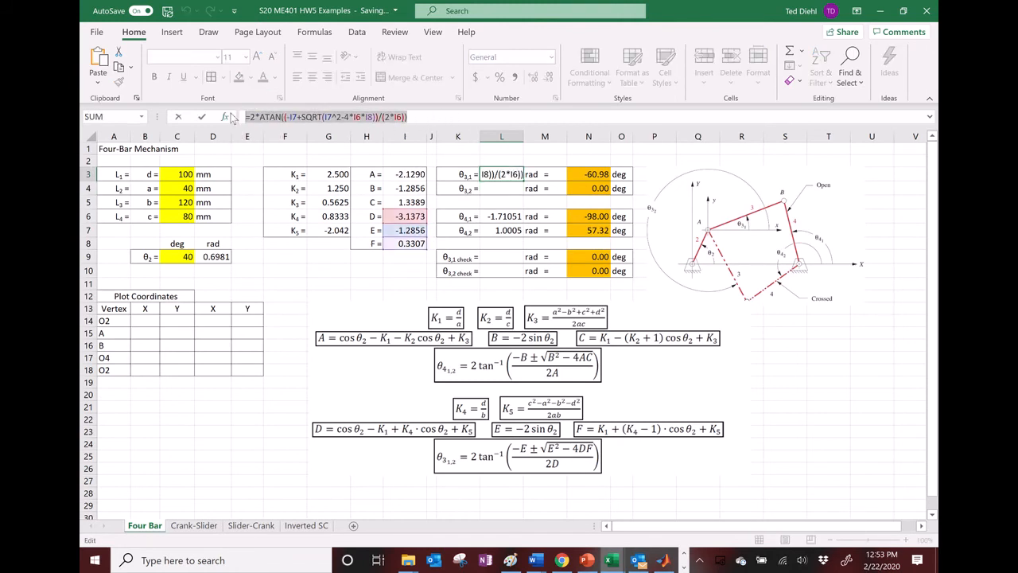
{"action": "key", "text": "Return"}
{"action": "key", "text": "ctrl+v"}
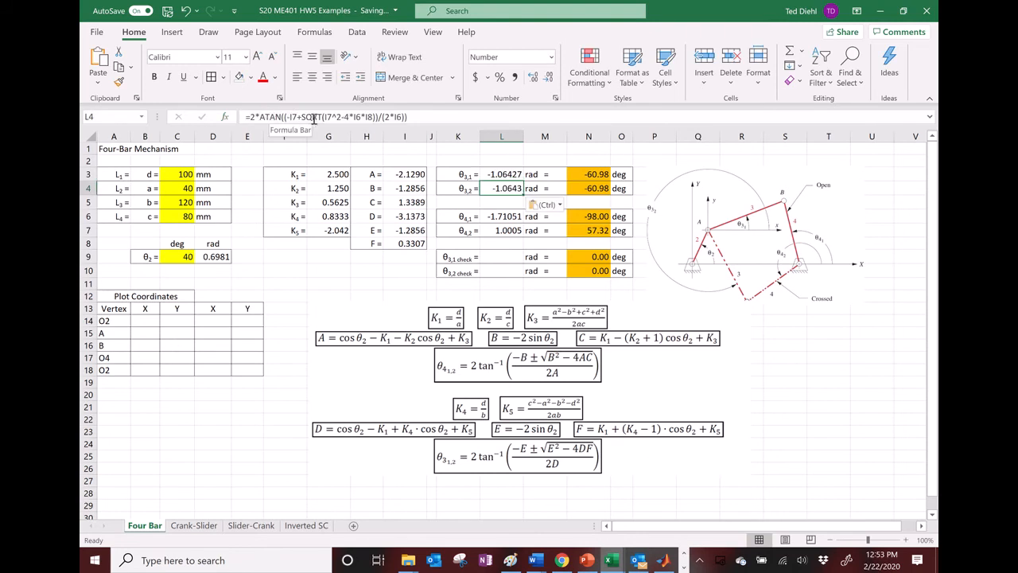
Step: Change the plus before SQRT to a minus in the L4 formula, giving =2*ATAN((-I7-SQRT(I7^2-4*I6*I8))/(2*I6))
{"action": "left_click", "coordinate": [298, 117]}
{"action": "type", "text": "-"}
{"action": "key", "text": "Return"}
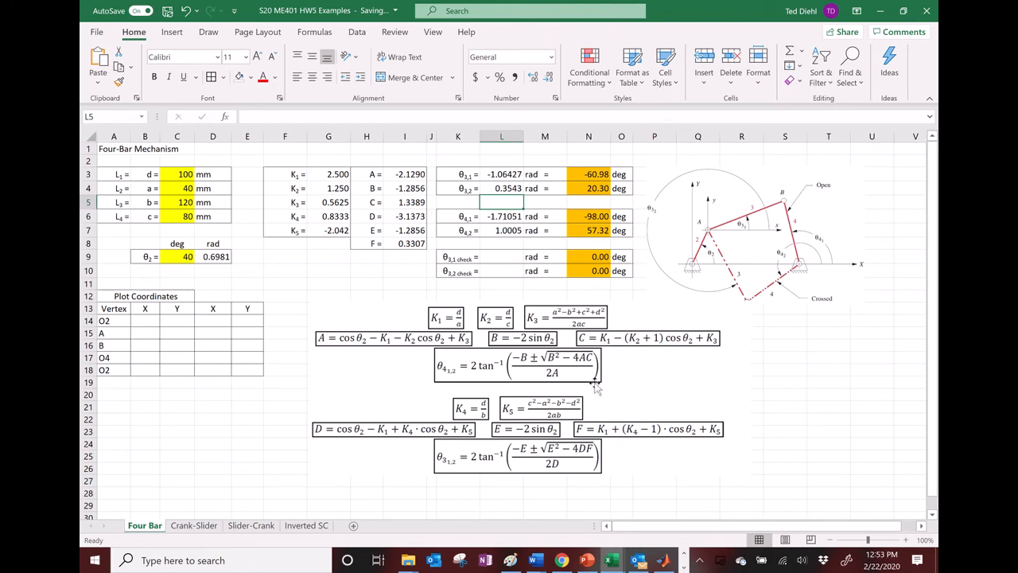
Step: Check θ3,2 against the solved example in the S20 ME 401 Mechanisms Ch 4 Problems workbook, returning to S20 ME401 HW5 Examples
{"action": "mouse_move", "coordinate": [611, 560]}
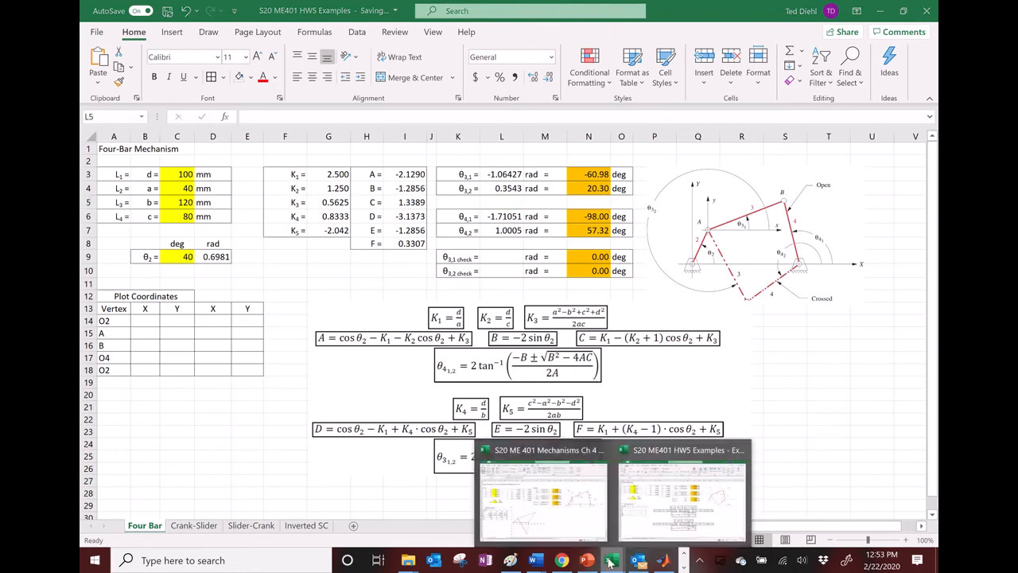
{"action": "left_click", "coordinate": [579, 521]}
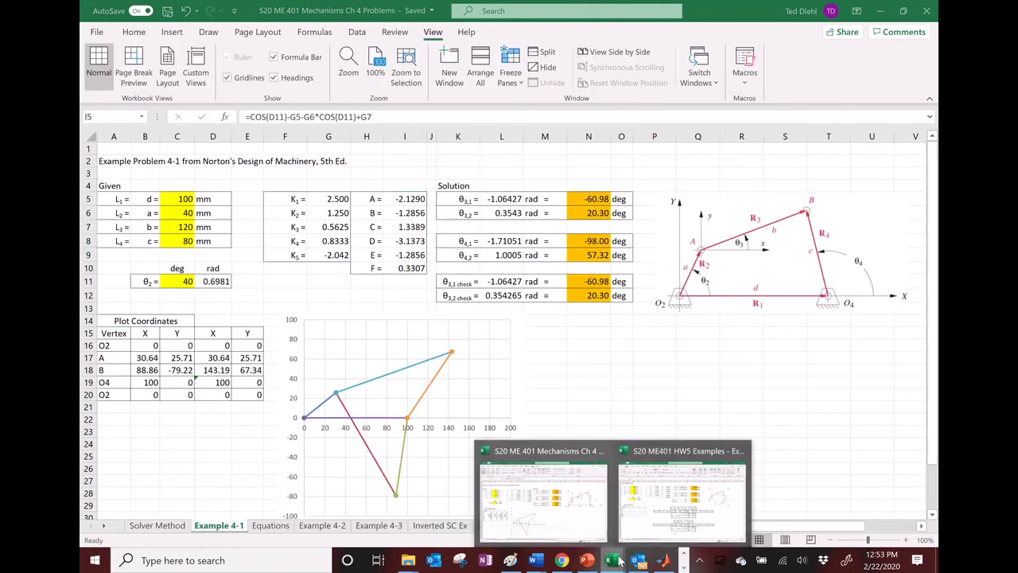
{"action": "left_click", "coordinate": [682, 497]}
Step: Examine the θ3,1 check formula in L11 of S20 ME 401 Mechanisms Ch 4 Problems, returning to cell L9 of S20 ME401 HW5 Examples
{"action": "left_click", "coordinate": [500, 256]}
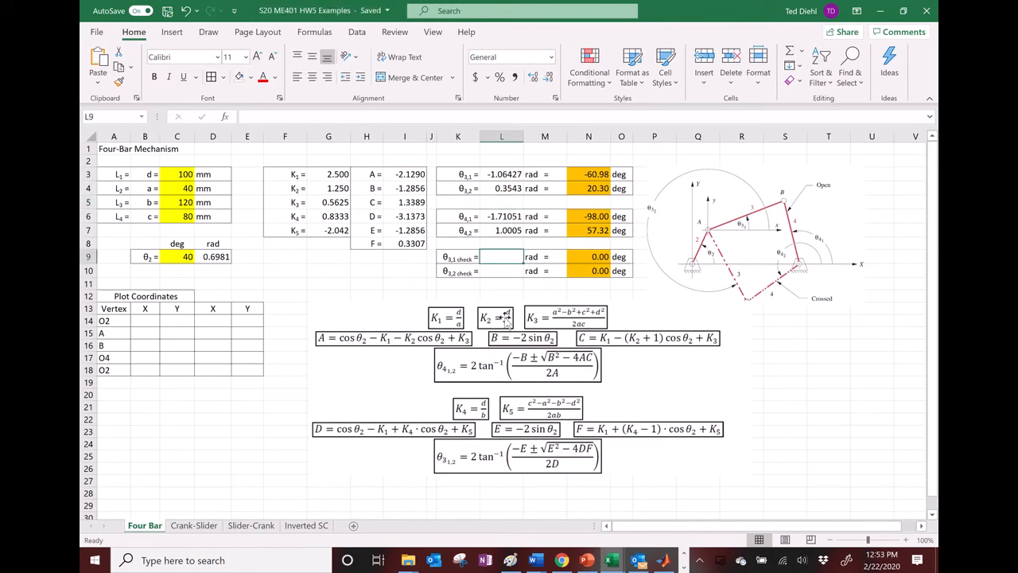
{"action": "left_click", "coordinate": [610, 559]}
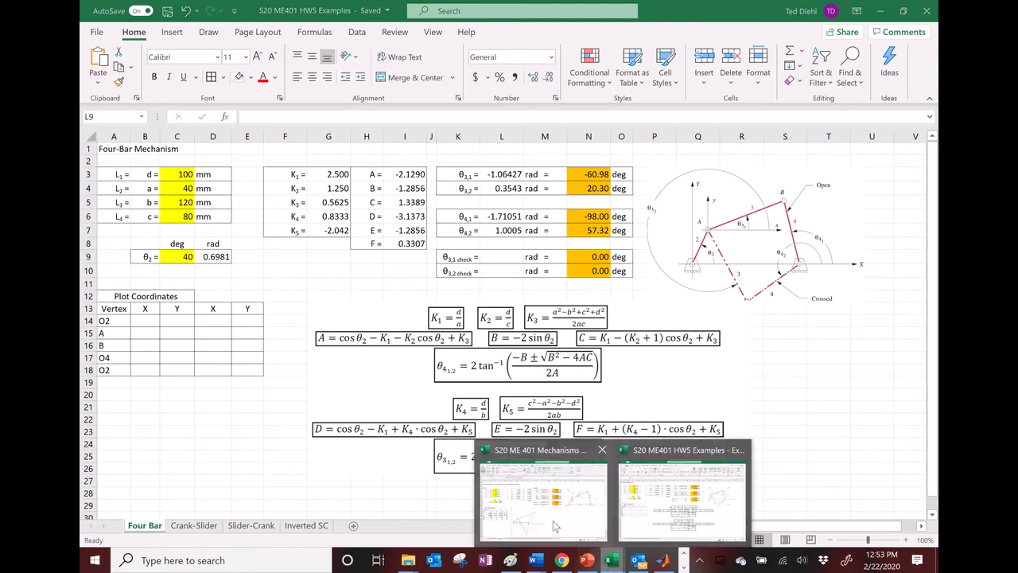
{"action": "left_click", "coordinate": [577, 539]}
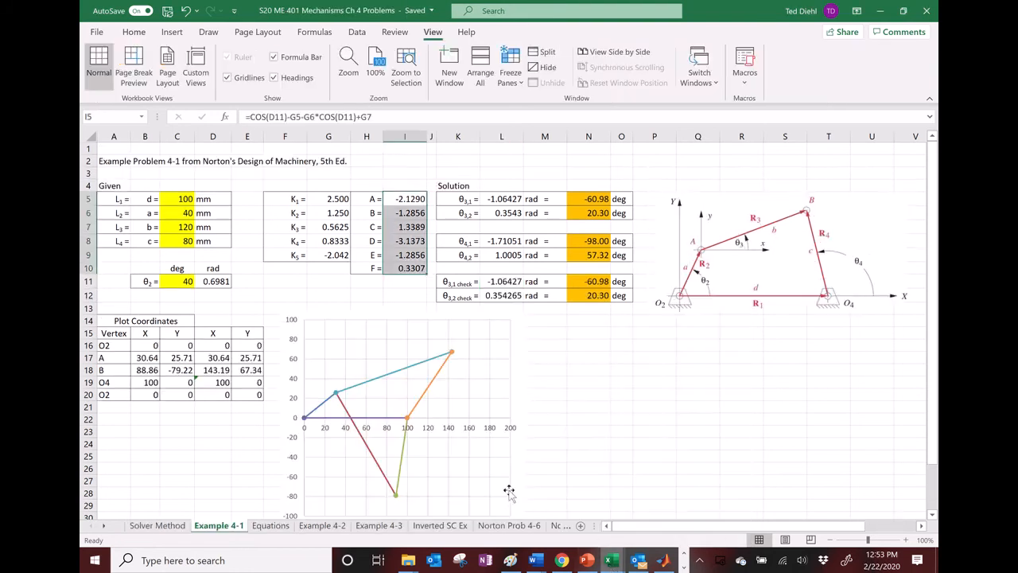
{"action": "left_click", "coordinate": [493, 283]}
{"action": "double_click", "coordinate": [525, 281]}
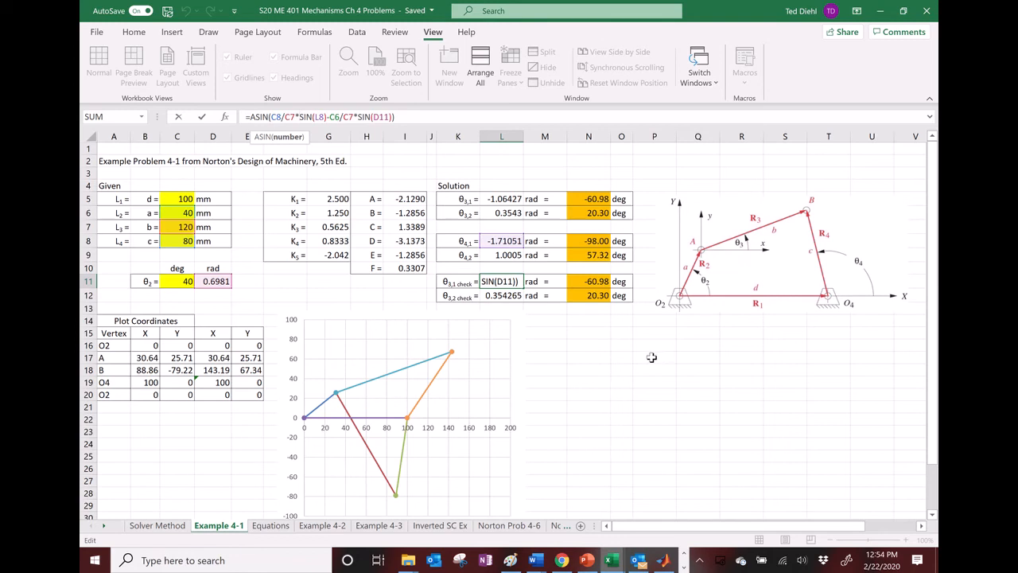
{"action": "key", "text": "Escape"}
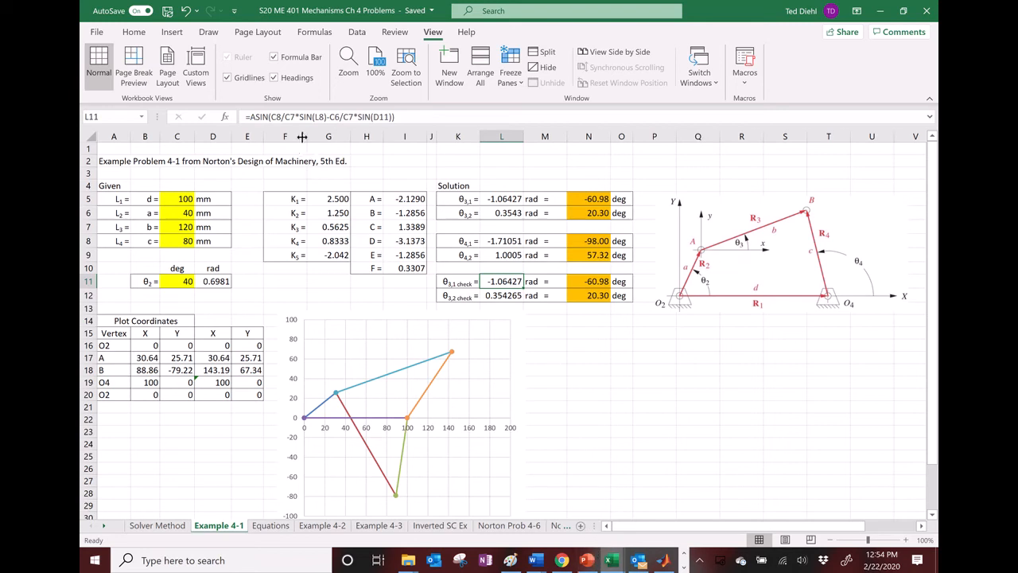
{"action": "left_click", "coordinate": [261, 117]}
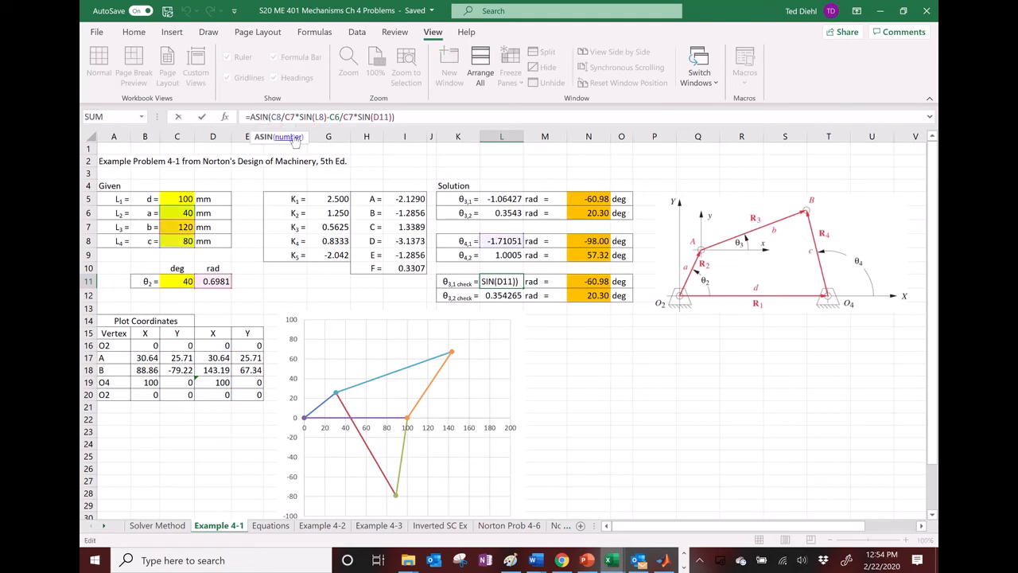
{"action": "double_click", "coordinate": [257, 116]}
{"action": "left_click_drag", "start_coordinate": [300, 117], "coordinate": [324, 120]}
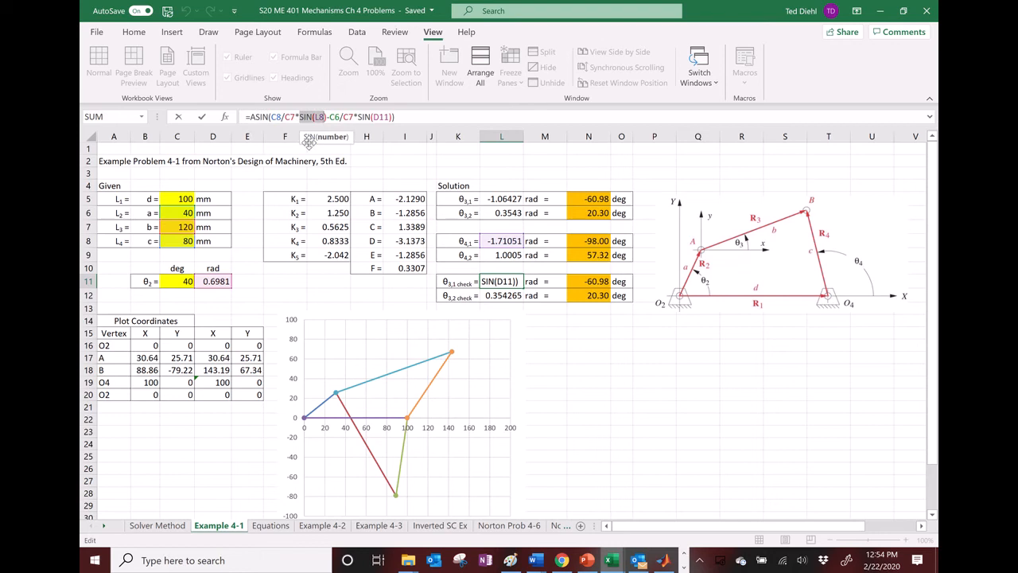
{"action": "key", "text": "Escape"}
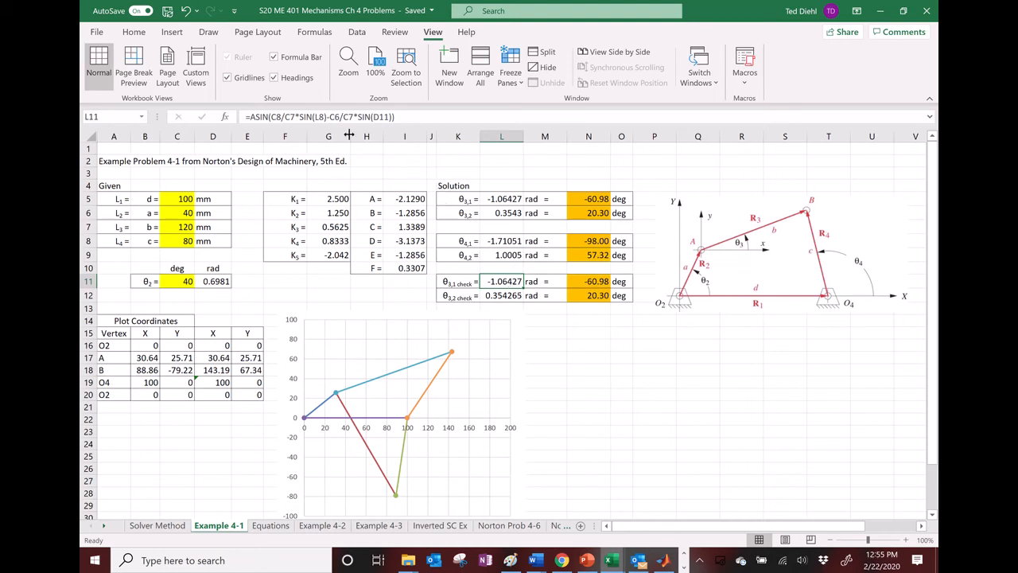
{"action": "left_click", "coordinate": [329, 117]}
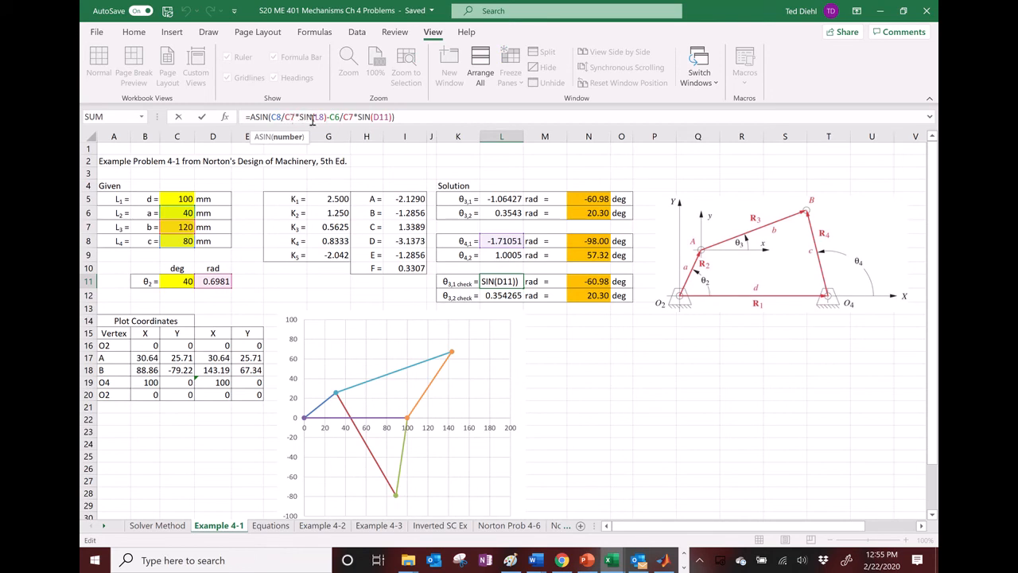
{"action": "key", "text": "Escape"}
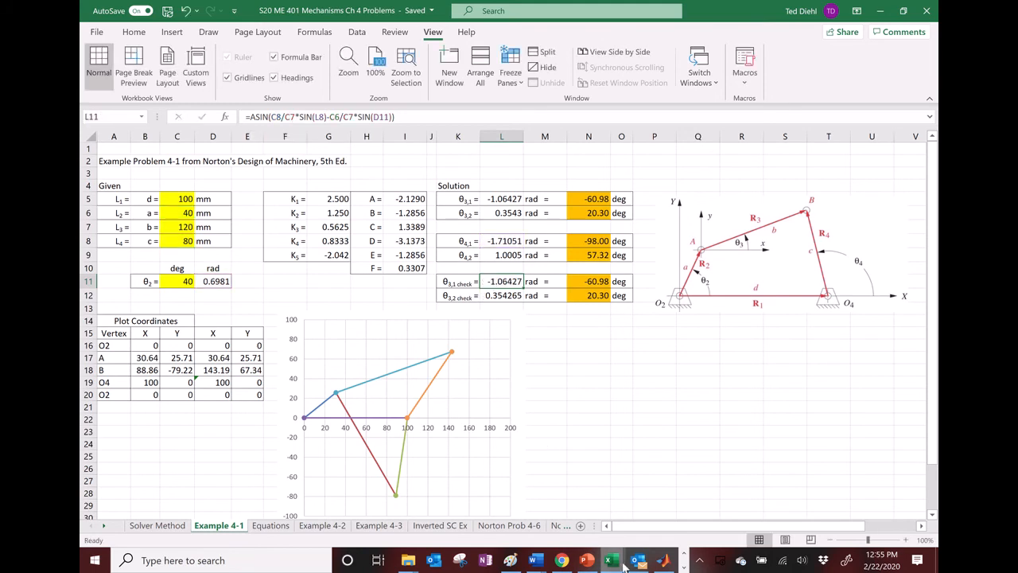
{"action": "mouse_move", "coordinate": [626, 550]}
{"action": "left_click", "coordinate": [656, 528]}
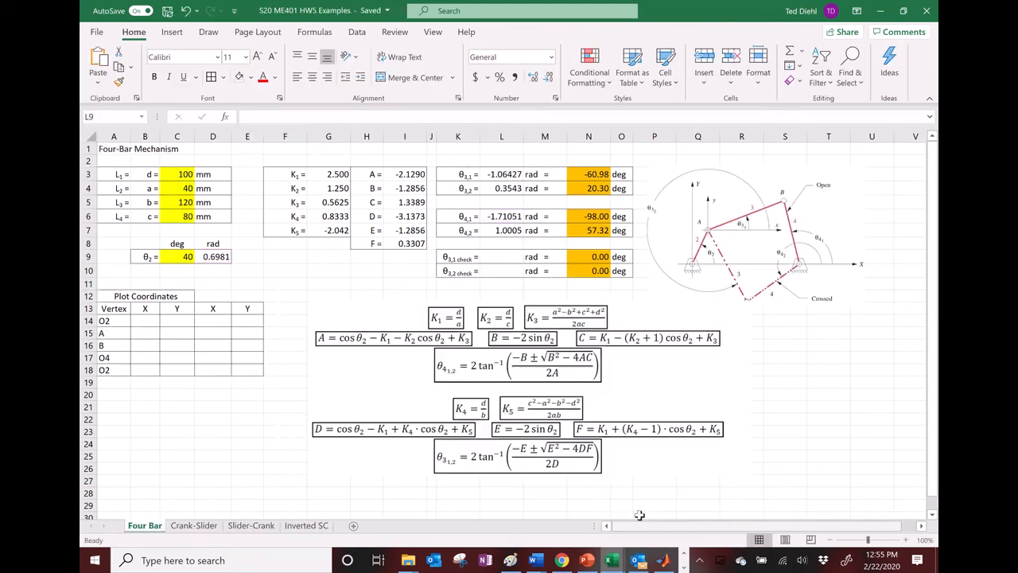
Step: Enter the θ3,1 check formula =ASIN((C4*SIN(D9)-C6*SIN(L6))/C5) in cell L9
{"action": "type", "text": "="}
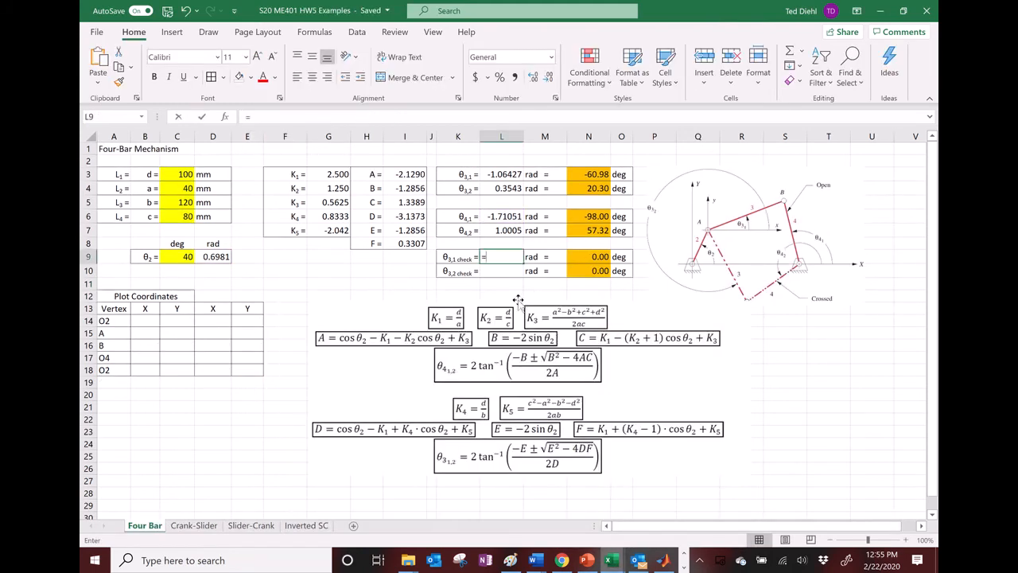
{"action": "type", "text": "as"}
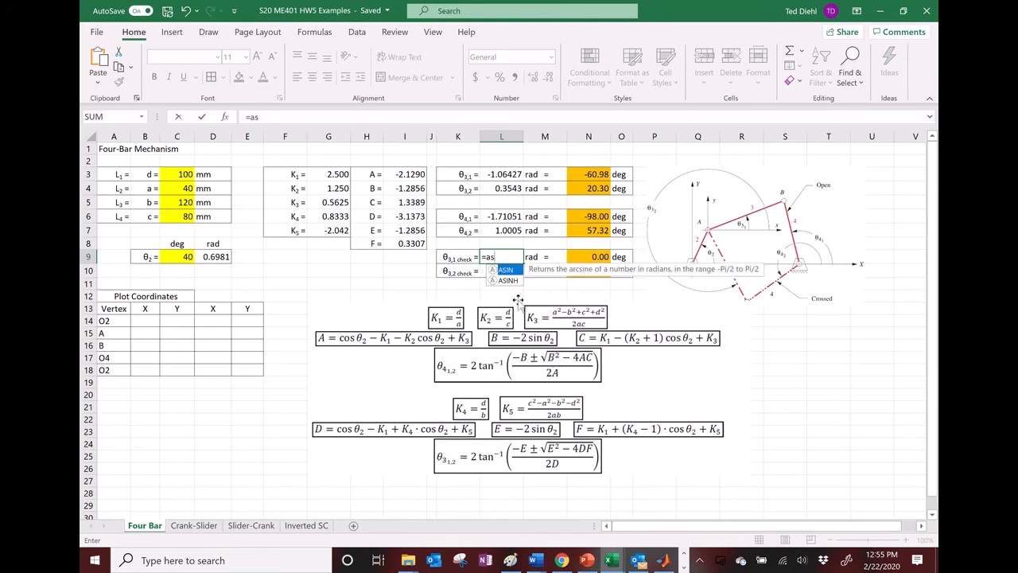
{"action": "type", "text": "in(("}
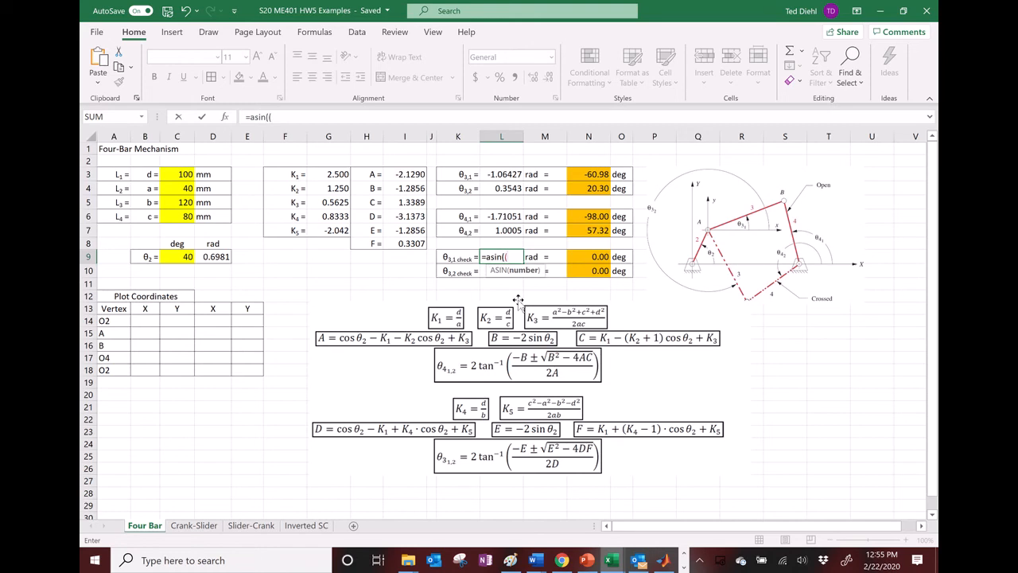
{"action": "left_click", "coordinate": [179, 187]}
{"action": "type", "text": "*sin("}
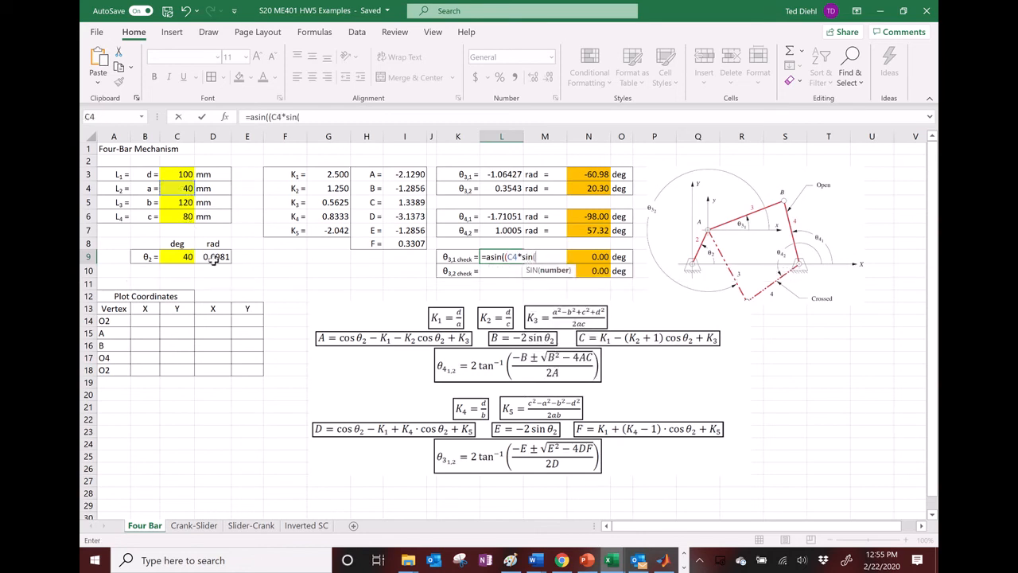
{"action": "left_click", "coordinate": [217, 257]}
{"action": "type", "text": ")-"}
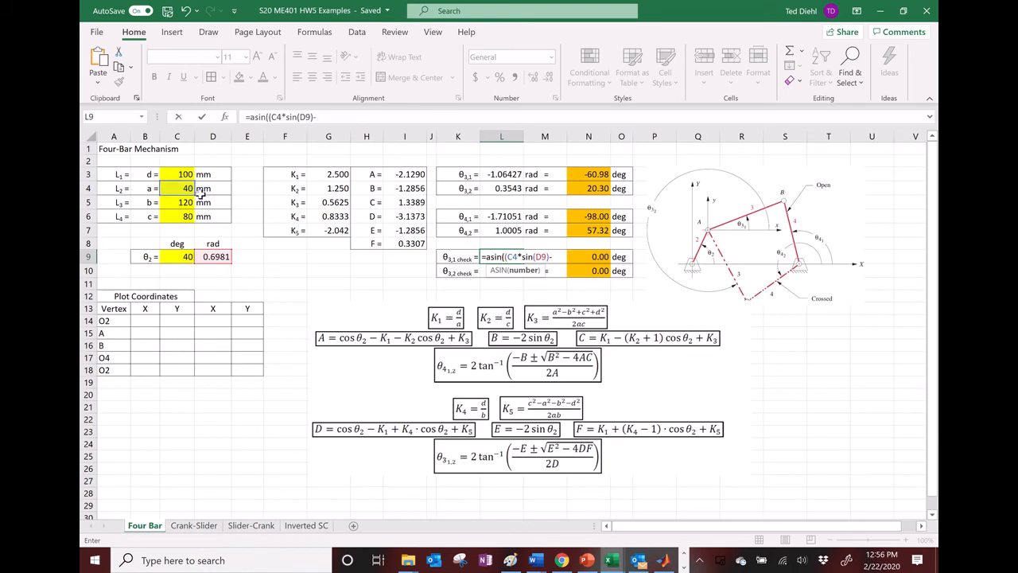
{"action": "left_click", "coordinate": [175, 217]}
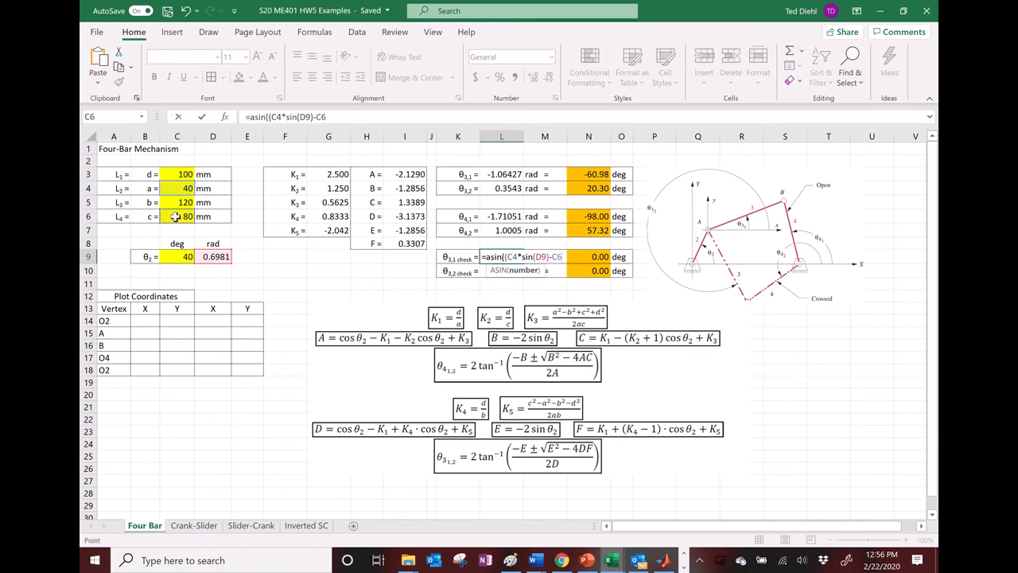
{"action": "type", "text": "*sin("}
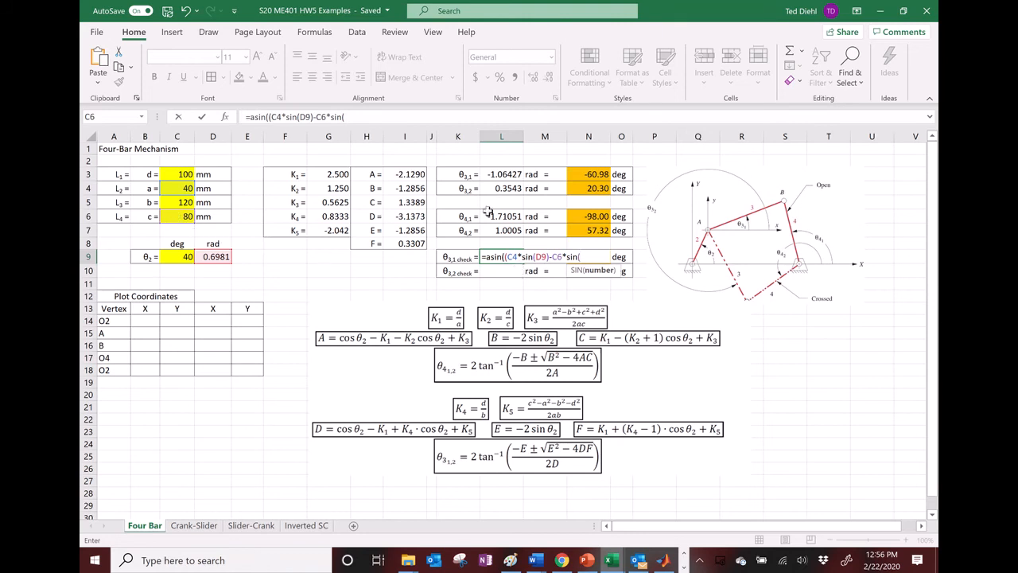
{"action": "left_click", "coordinate": [513, 215]}
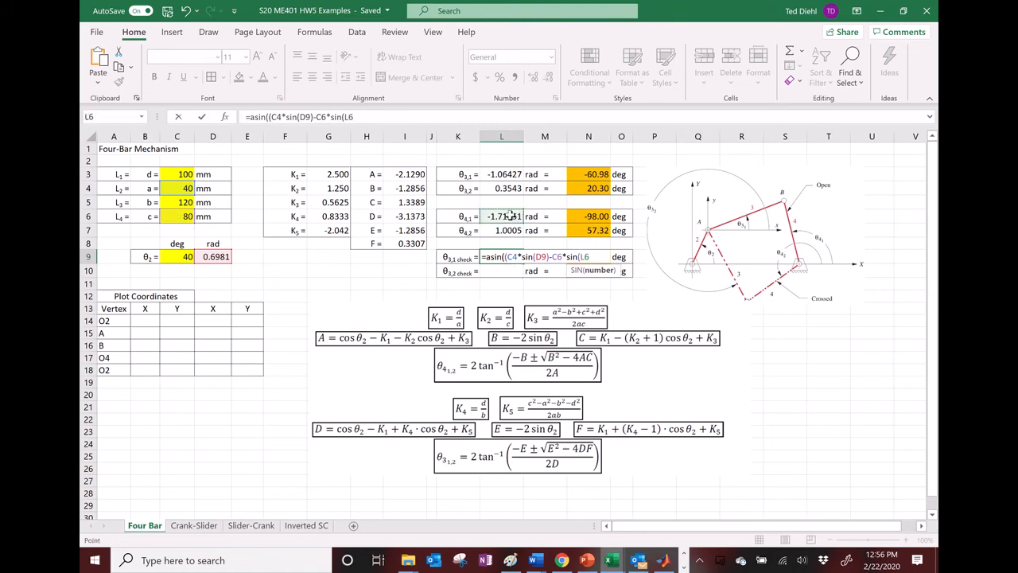
{"action": "type", "text": "))/"}
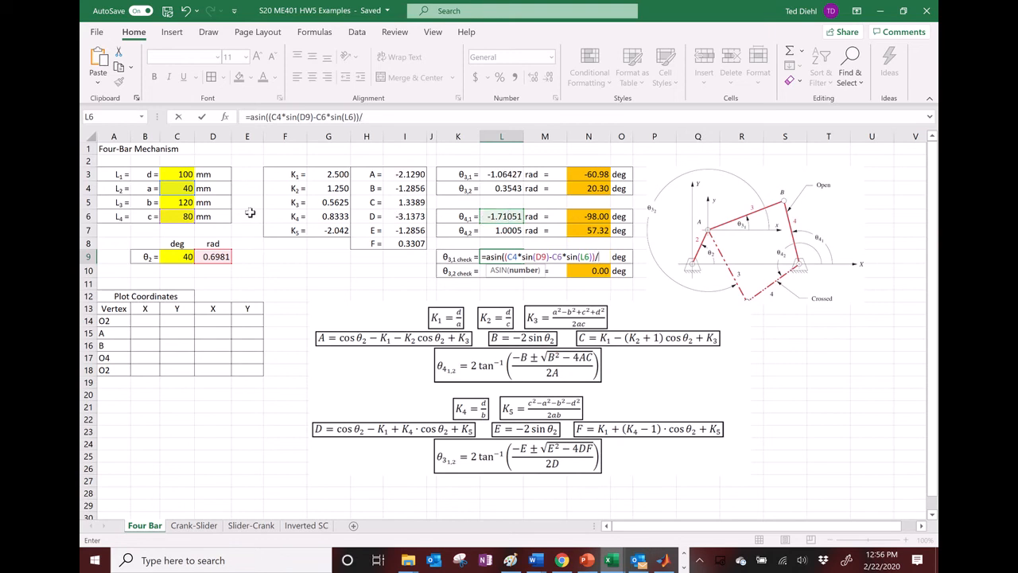
{"action": "left_click", "coordinate": [184, 204]}
{"action": "type", "text": ")"}
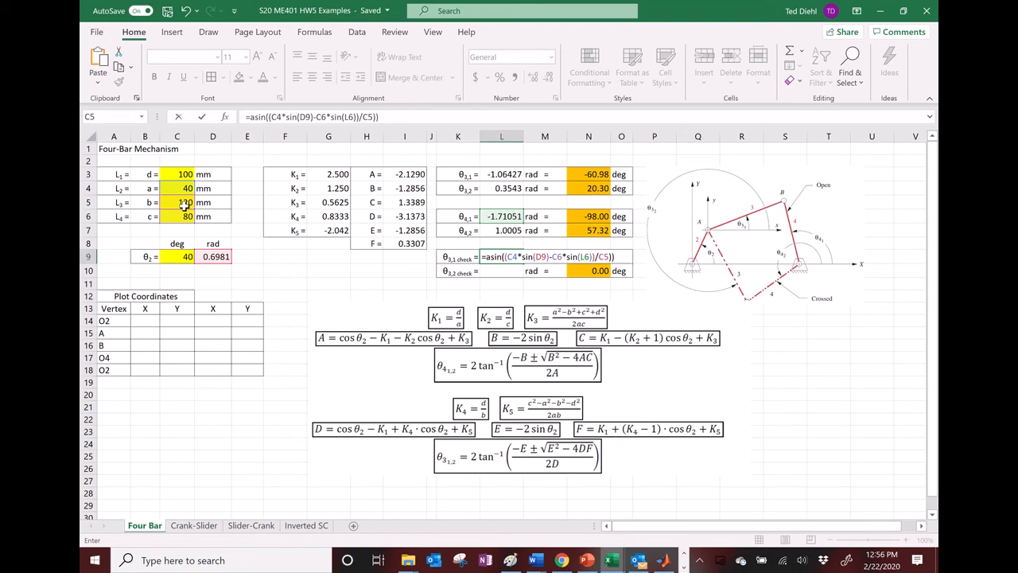
{"action": "key", "text": "Return"}
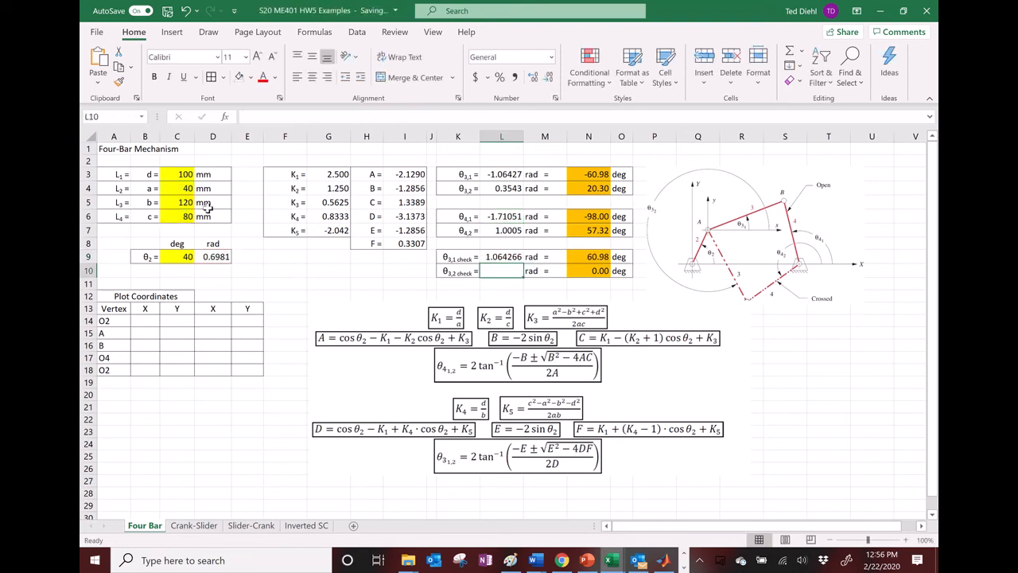
Step: Compare the θ3,1 check in L9 and N9 with N11 and L11 of S20 ME 401 Mechanisms Ch 4 Problems, returning to S20 ME401 HW5 Examples
{"action": "left_click", "coordinate": [595, 257]}
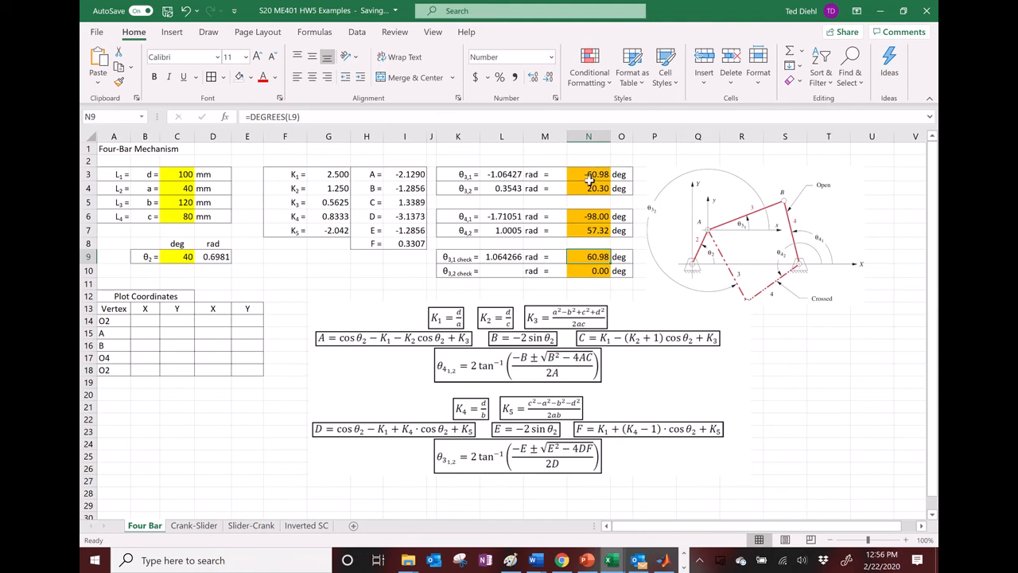
{"action": "left_click", "coordinate": [499, 259]}
{"action": "left_click", "coordinate": [592, 259]}
{"action": "left_click", "coordinate": [507, 257]}
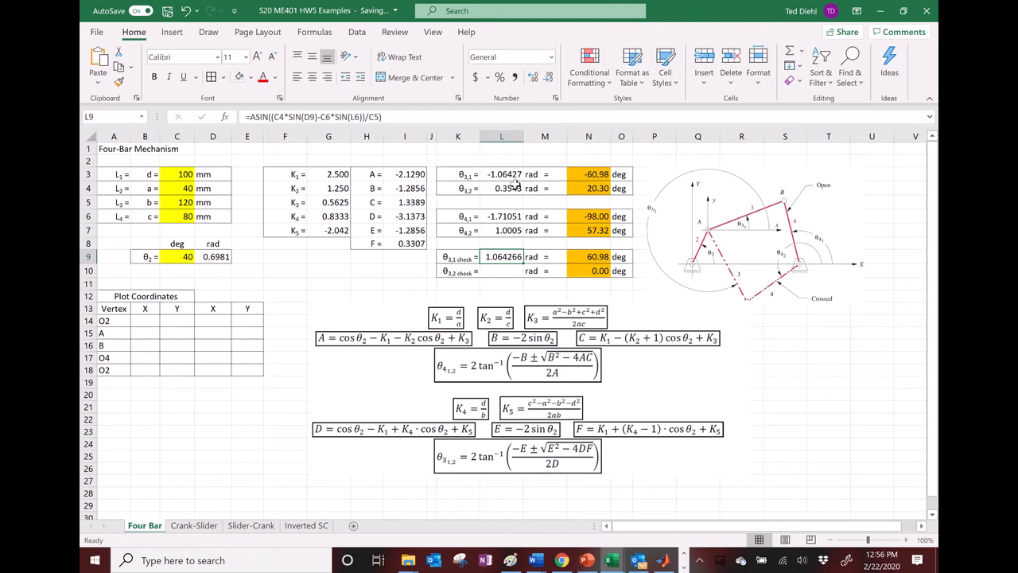
{"action": "left_click", "coordinate": [593, 257]}
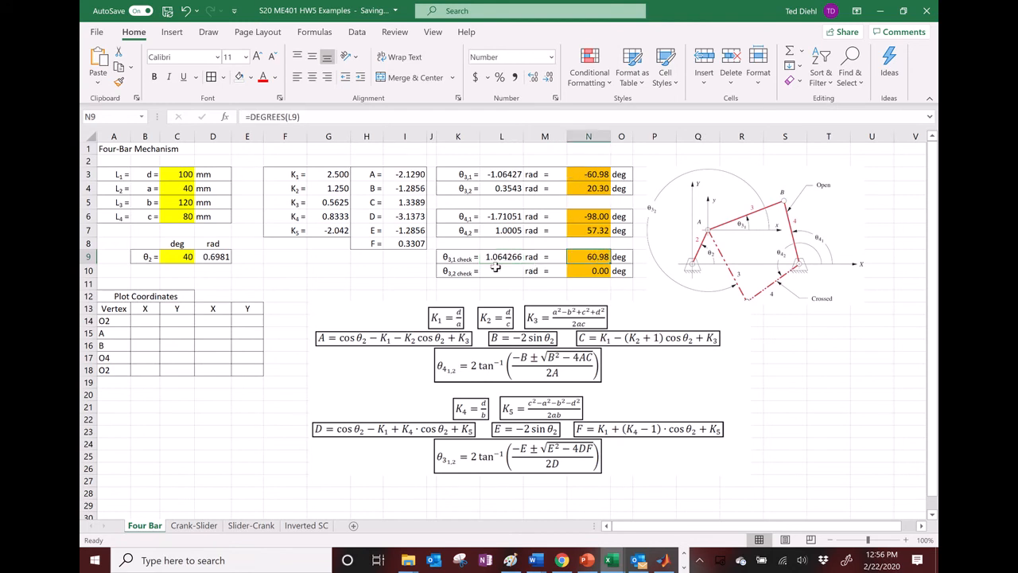
{"action": "mouse_move", "coordinate": [610, 560]}
{"action": "left_click", "coordinate": [547, 529]}
{"action": "left_click", "coordinate": [595, 282]}
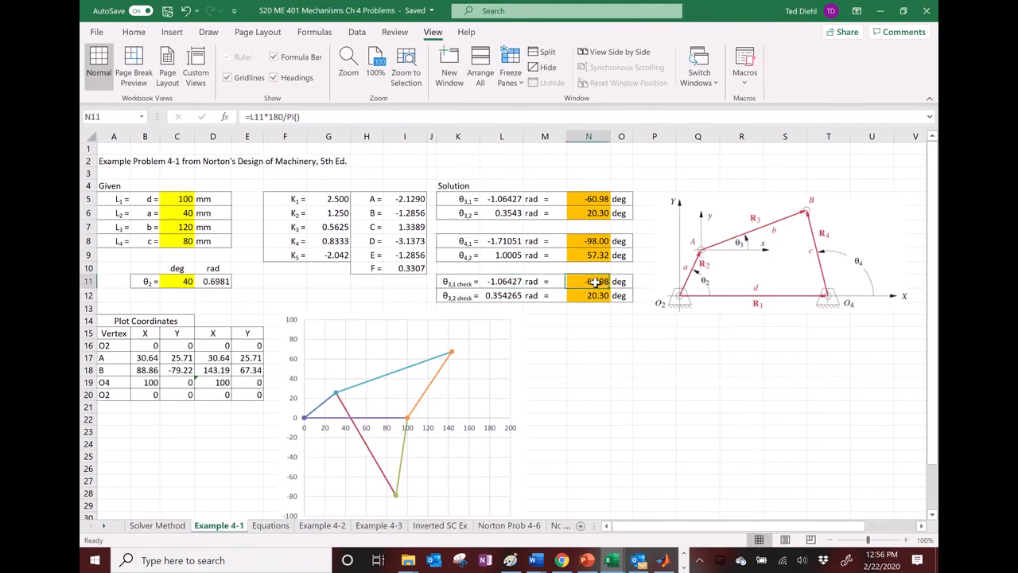
{"action": "double_click", "coordinate": [502, 281]}
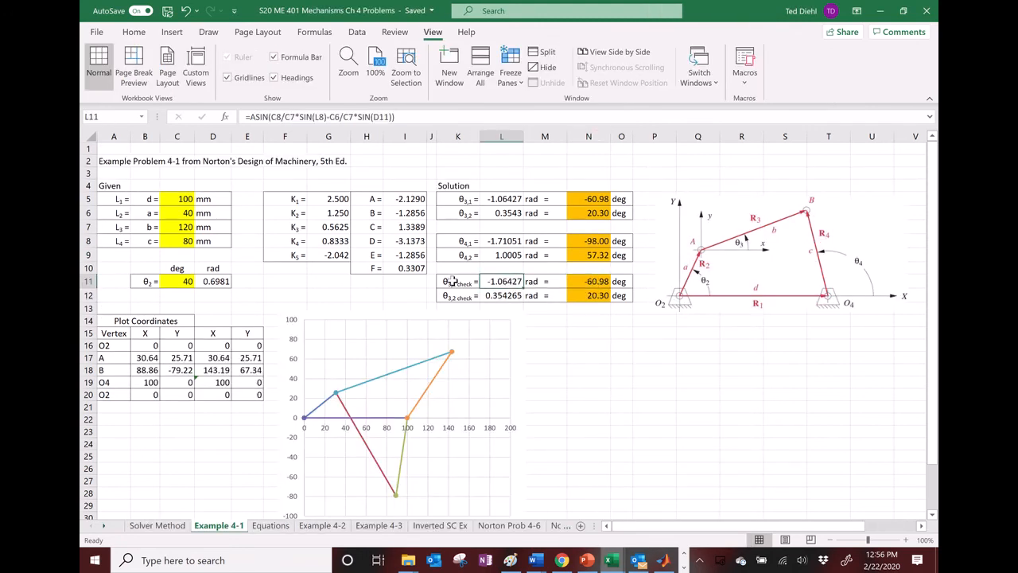
{"action": "left_click", "coordinate": [337, 123]}
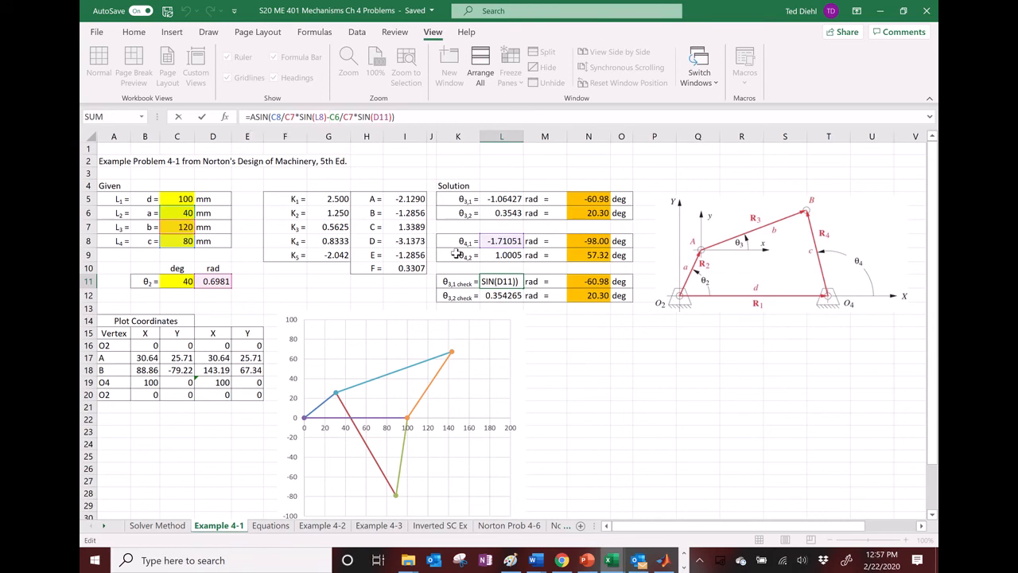
{"action": "key", "text": "Return"}
{"action": "left_click", "coordinate": [609, 562]}
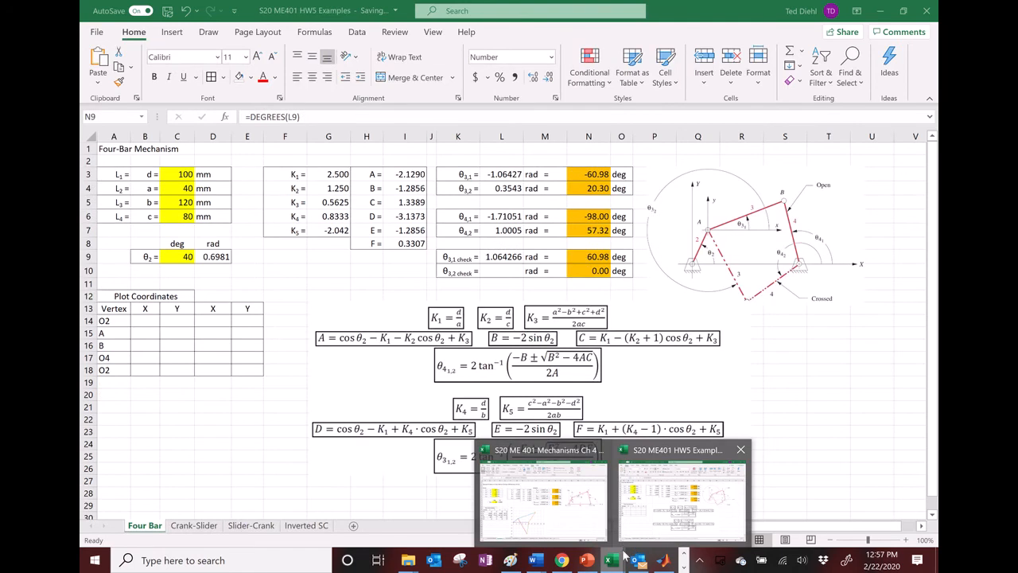
Step: Examine the θ3,1 check formula in L11 of S20 ME 401 Mechanisms Ch 4 Problems, returning to S20 ME401 HW5 Examples
{"action": "left_click", "coordinate": [543, 489]}
{"action": "left_click", "coordinate": [512, 283]}
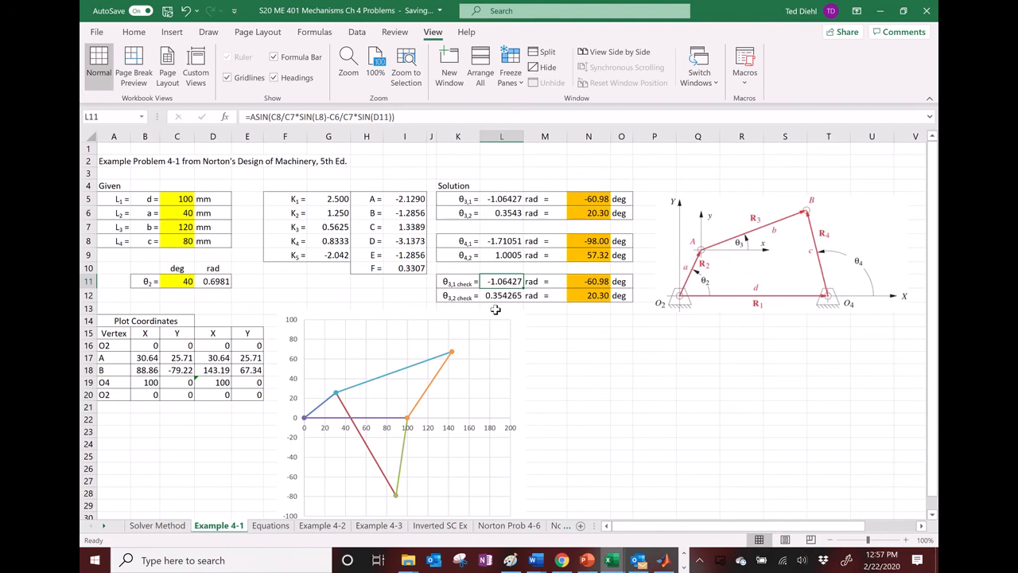
{"action": "mouse_move", "coordinate": [610, 558]}
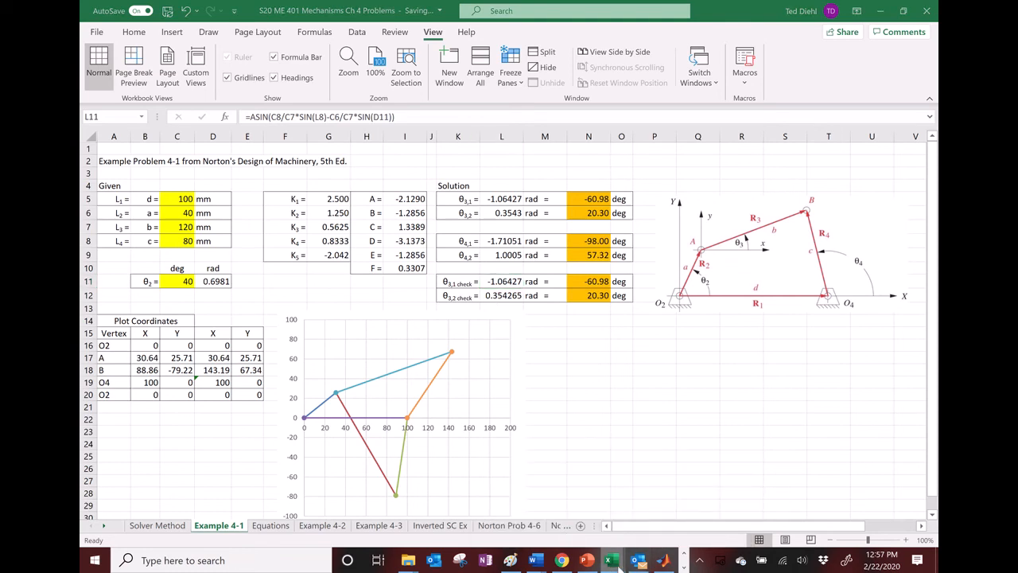
{"action": "left_click", "coordinate": [675, 531]}
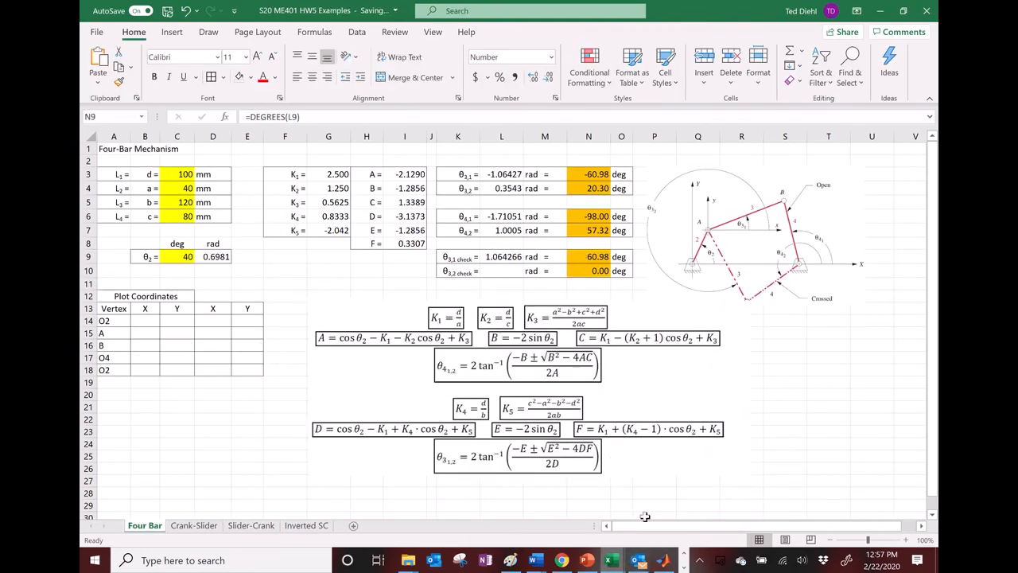
{"action": "left_click", "coordinate": [571, 415]}
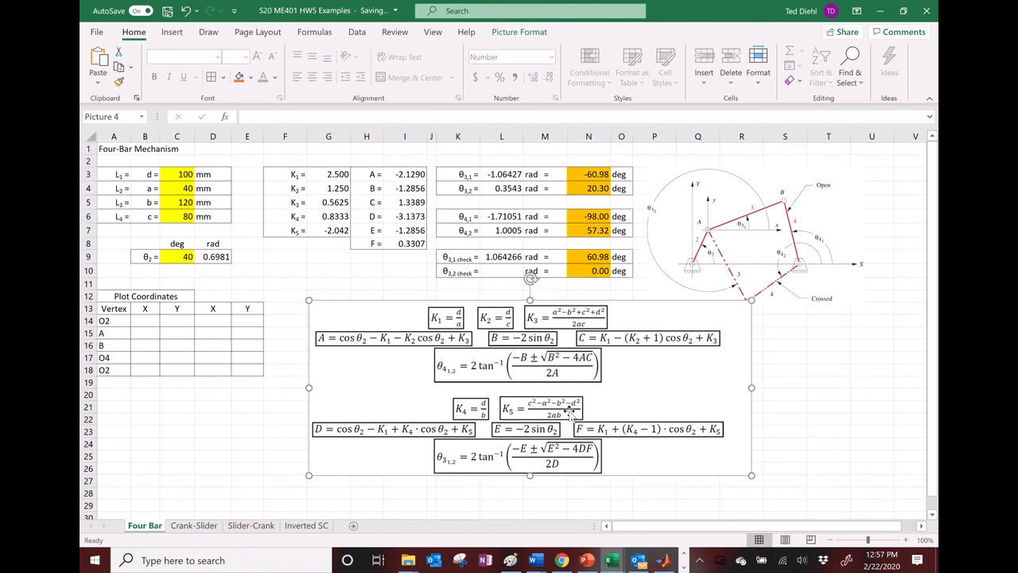
{"action": "left_click", "coordinate": [499, 272]}
{"action": "type", "text": "="}
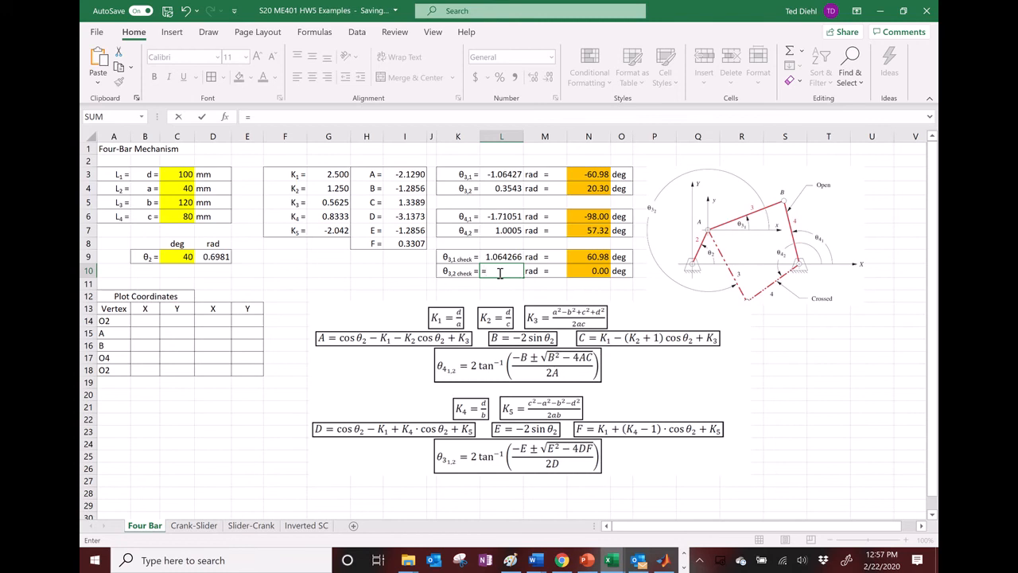
{"action": "key", "text": "Escape"}
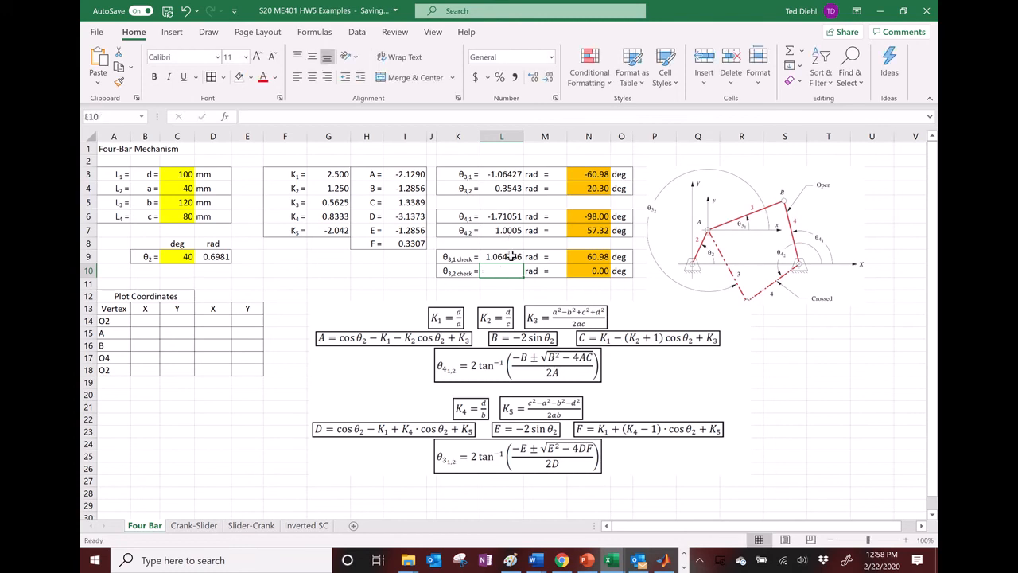
Step: Reuse the θ3,1 check formula for θ3,2 in cell L10, referencing θ4,2: =ASIN((C4*SIN(D9)-C6*SIN(L7))/C5)
{"action": "left_click", "coordinate": [509, 256]}
{"action": "left_click", "coordinate": [245, 117]}
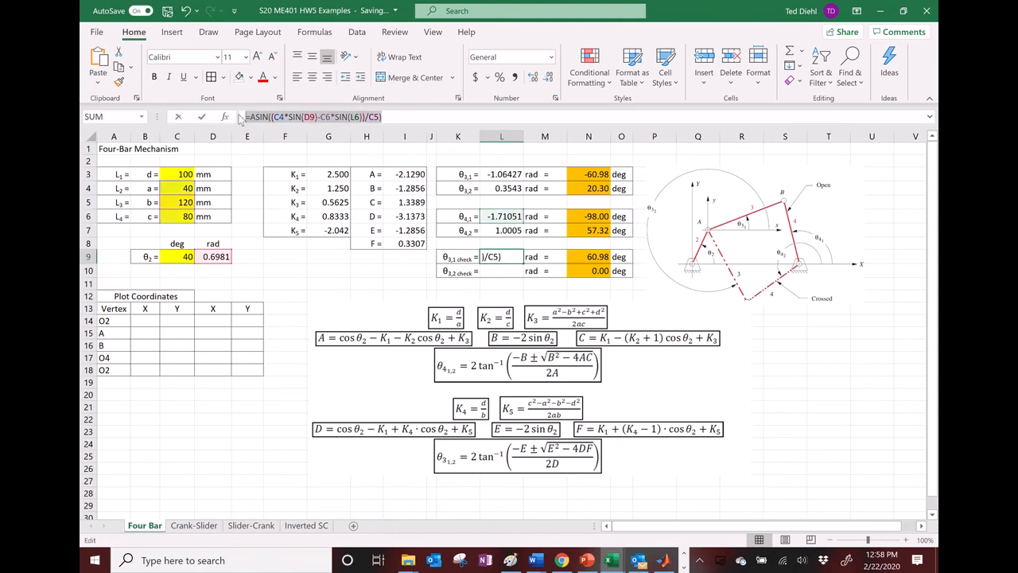
{"action": "key", "text": "Return"}
{"action": "type", "text": "=ASIN((C4*SIN(D9)-C6*SIN(L6))/C5)"}
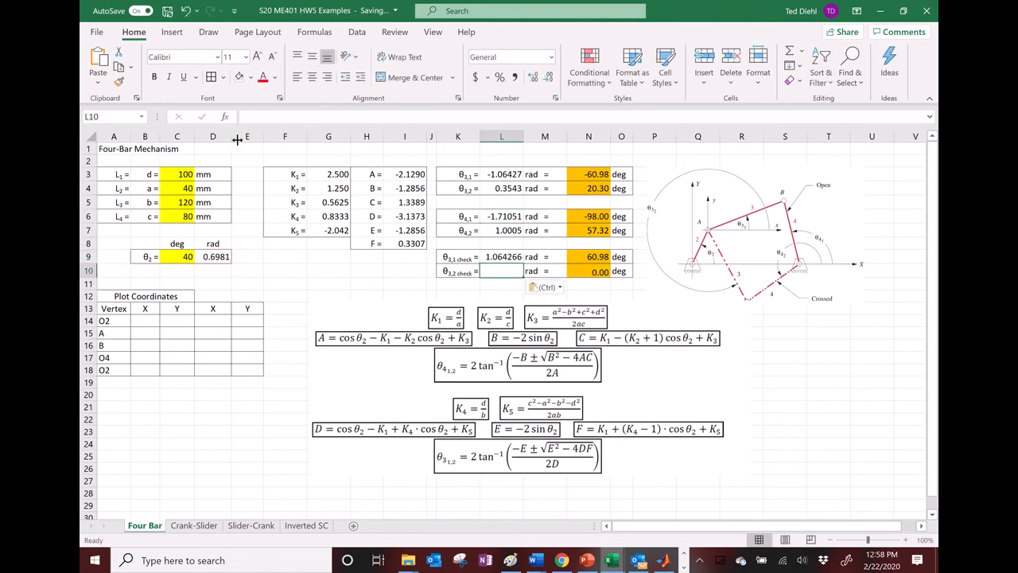
{"action": "left_click", "coordinate": [294, 118]}
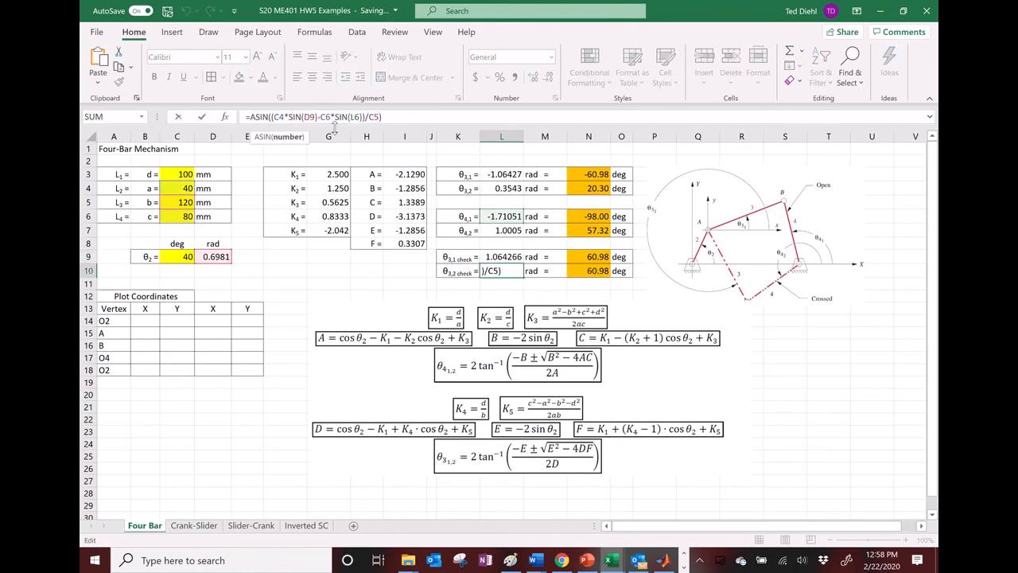
{"action": "left_click", "coordinate": [501, 230]}
{"action": "key", "text": "Return"}
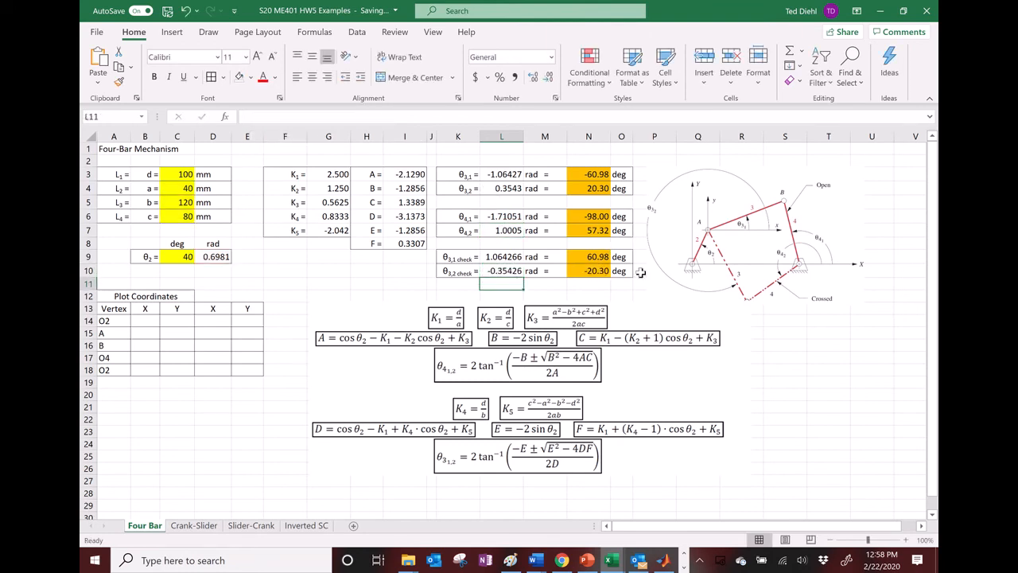
Step: Compare the θ3,2 check in N10 with θ3,2 in N4, and delete the equations picture below the results
{"action": "left_click", "coordinate": [601, 270]}
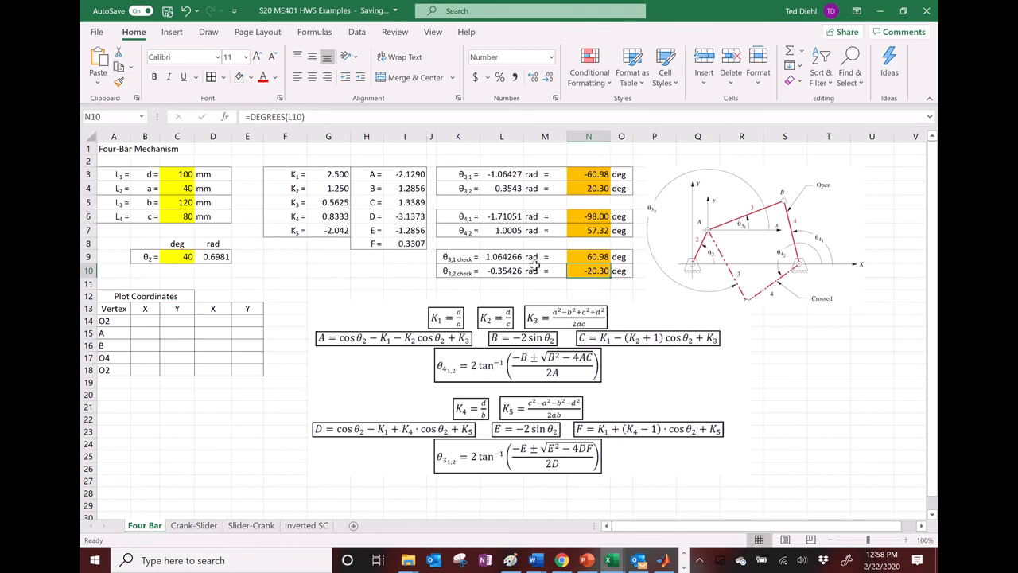
{"action": "left_click", "coordinate": [589, 189]}
{"action": "left_click", "coordinate": [512, 332]}
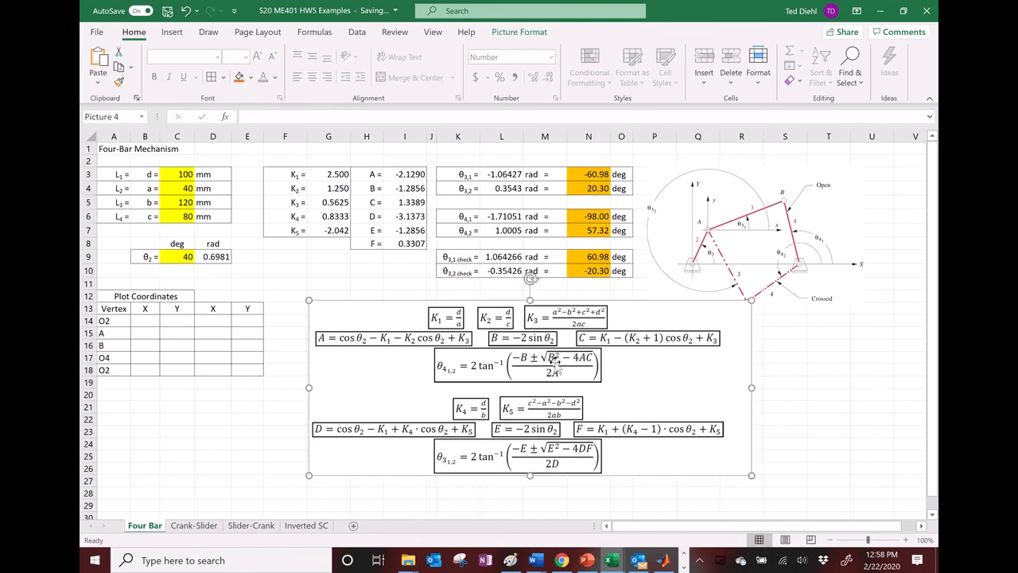
{"action": "key", "text": "Delete"}
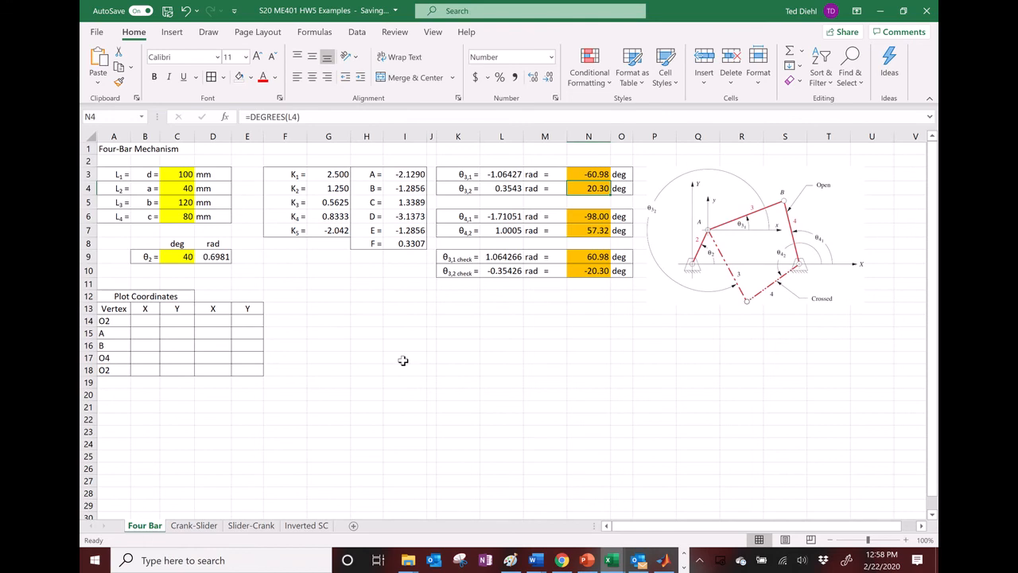
Step: Enter 0 for both pairs of X and Y plot coordinates of the first O2 vertex, in B14:E14
{"action": "left_click", "coordinate": [148, 321]}
{"action": "type", "text": "0"}
{"action": "key", "text": "Tab"}
{"action": "type", "text": "0"}
{"action": "key", "text": "Tab"}
{"action": "type", "text": "0"}
{"action": "key", "text": "Tab"}
{"action": "type", "text": "0"}
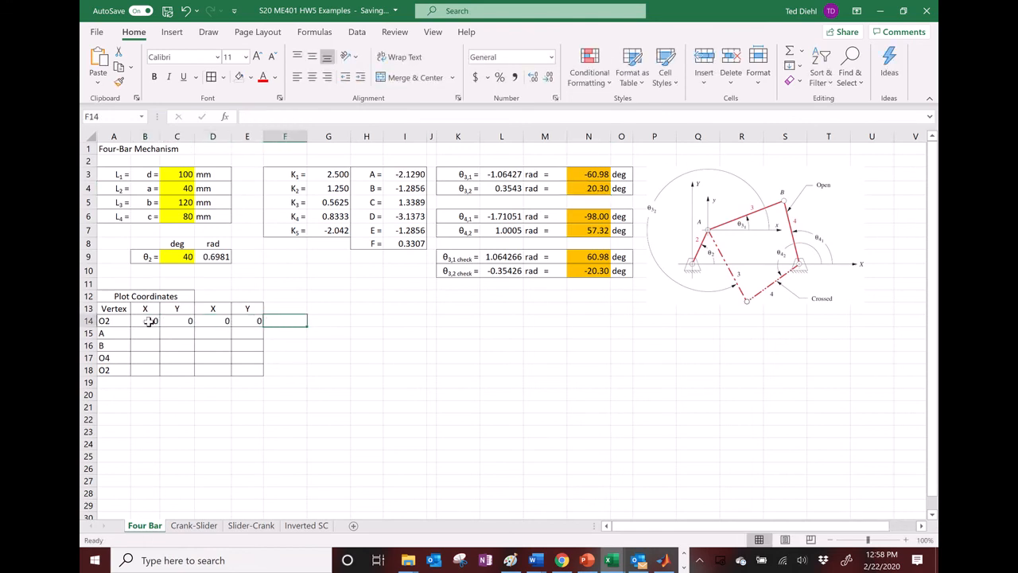
{"action": "key", "text": "Return"}
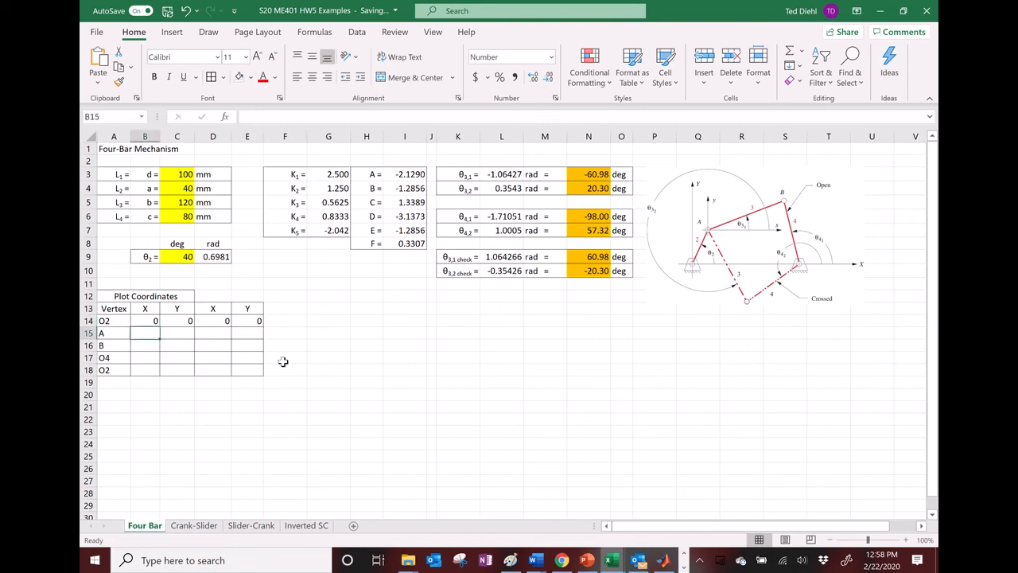
Step: Enter the X coordinate of vertex A in cell B15 as =C4*COS(D9)
{"action": "type", "text": "="}
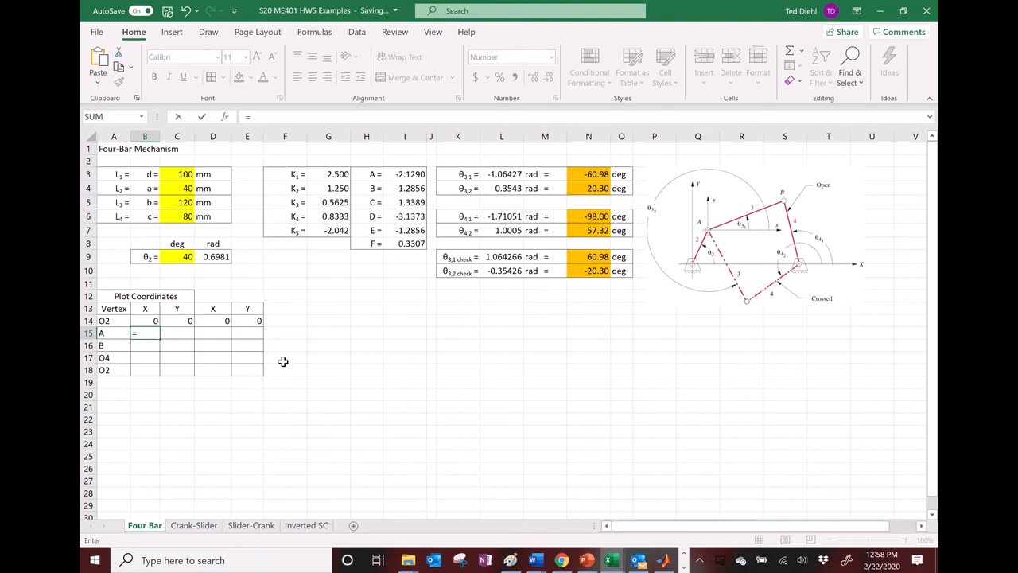
{"action": "left_click", "coordinate": [183, 189]}
{"action": "type", "text": "*cos("}
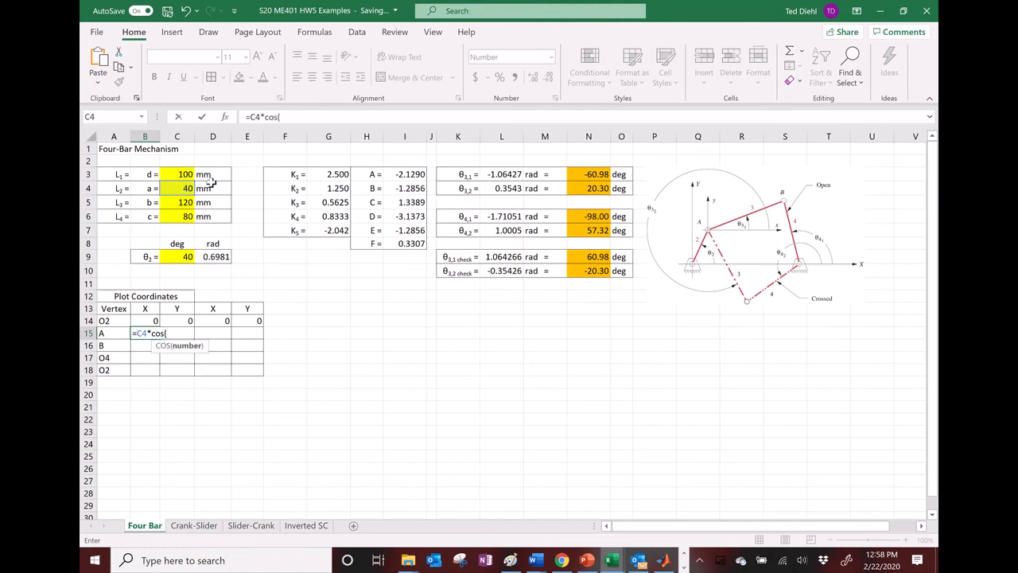
{"action": "left_click", "coordinate": [221, 256]}
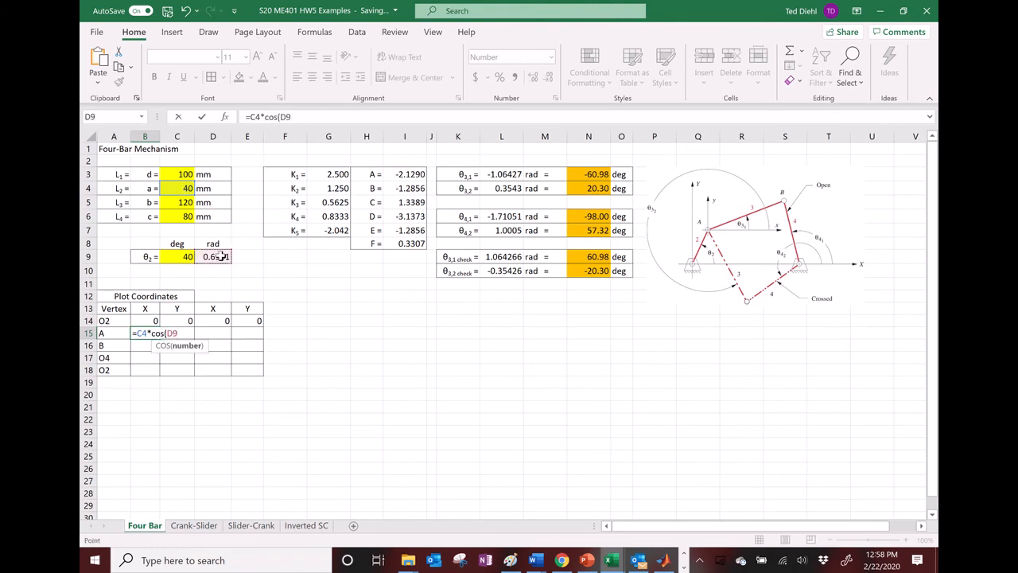
{"action": "type", "text": ")"}
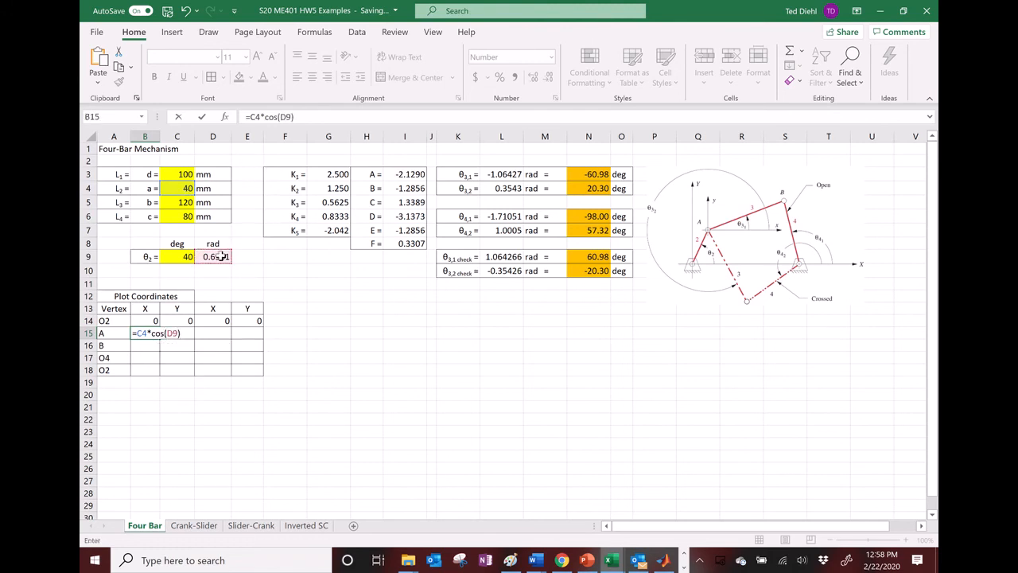
{"action": "key", "text": "Return"}
Step: Enter the Y coordinate of vertex A in cell C15 as =C4*SIN(D9)
{"action": "left_click", "coordinate": [175, 334]}
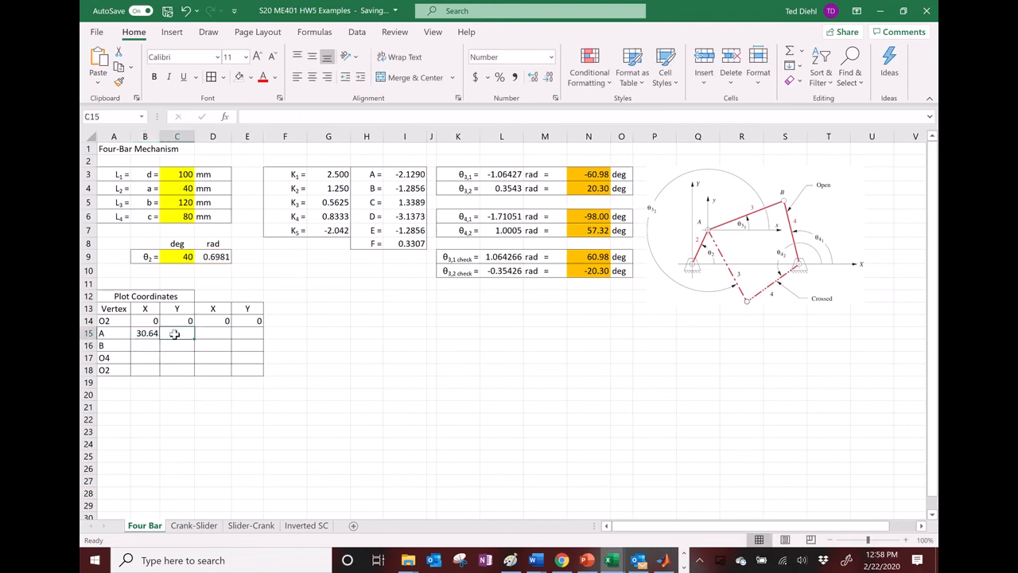
{"action": "type", "text": "="}
{"action": "left_click", "coordinate": [183, 188]}
{"action": "type", "text": "*sin("}
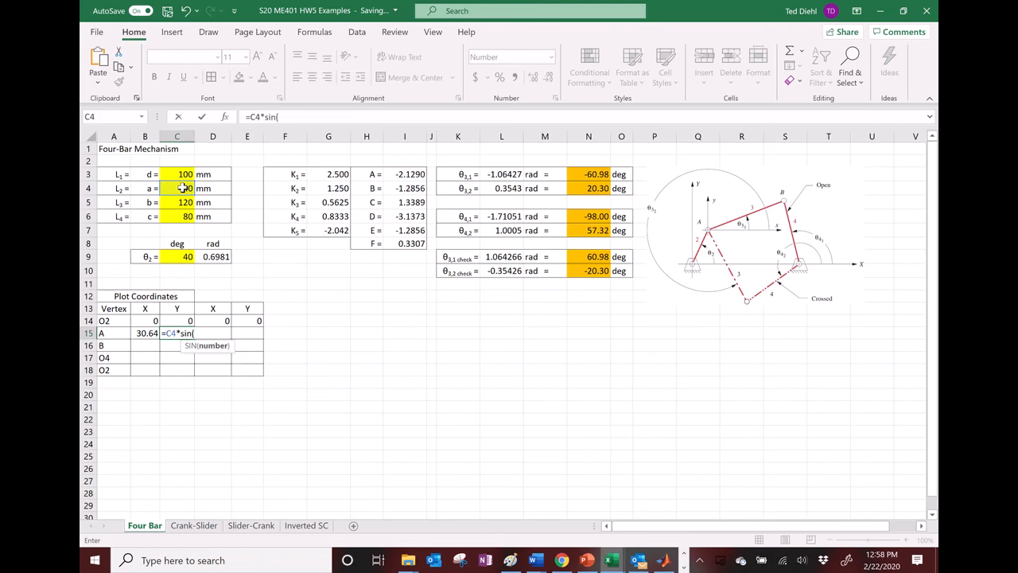
{"action": "left_click", "coordinate": [216, 255]}
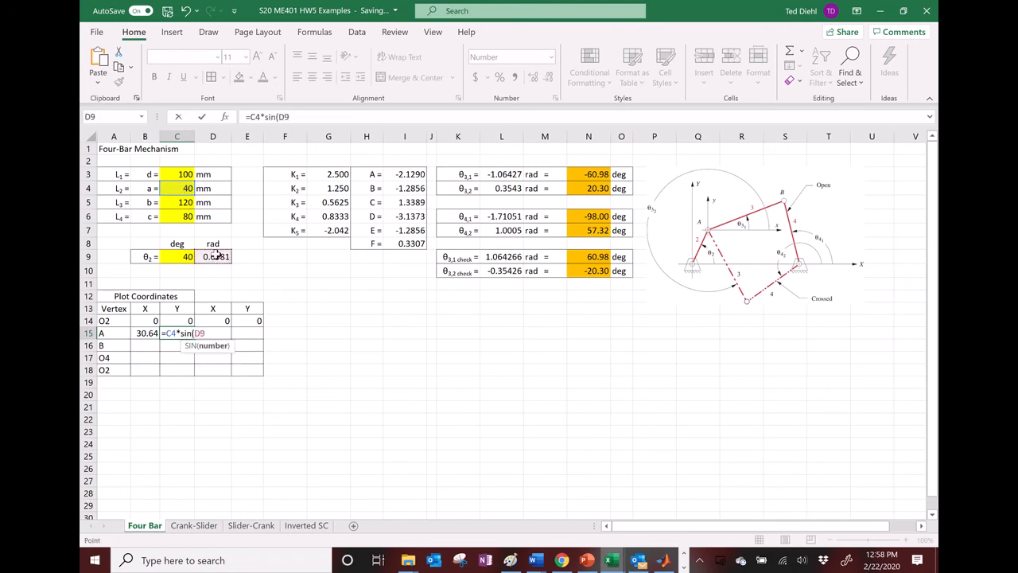
{"action": "type", "text": ")"}
{"action": "key", "text": "Return"}
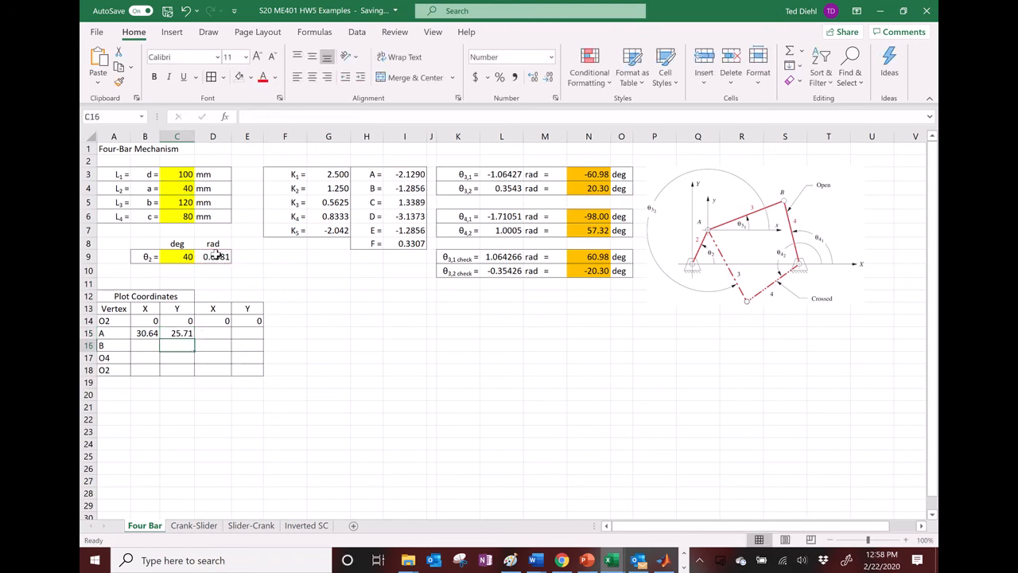
Step: Link vertex A's second coordinate pair to the first, with =B15 in D15 and =C15 in E15
{"action": "left_click", "coordinate": [212, 333]}
{"action": "type", "text": "="}
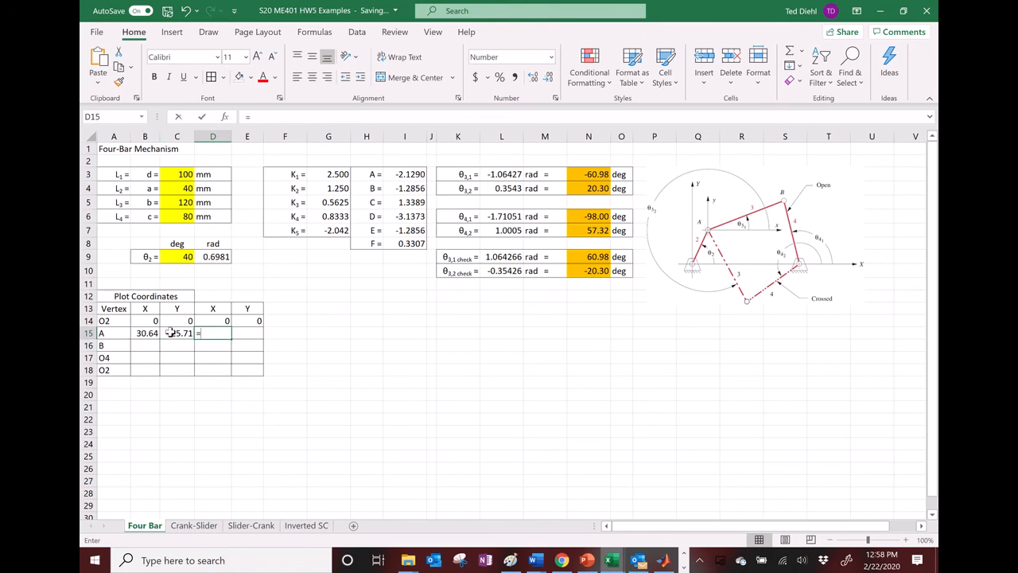
{"action": "left_click", "coordinate": [140, 333]}
{"action": "key", "text": "Return"}
{"action": "left_click", "coordinate": [240, 333]}
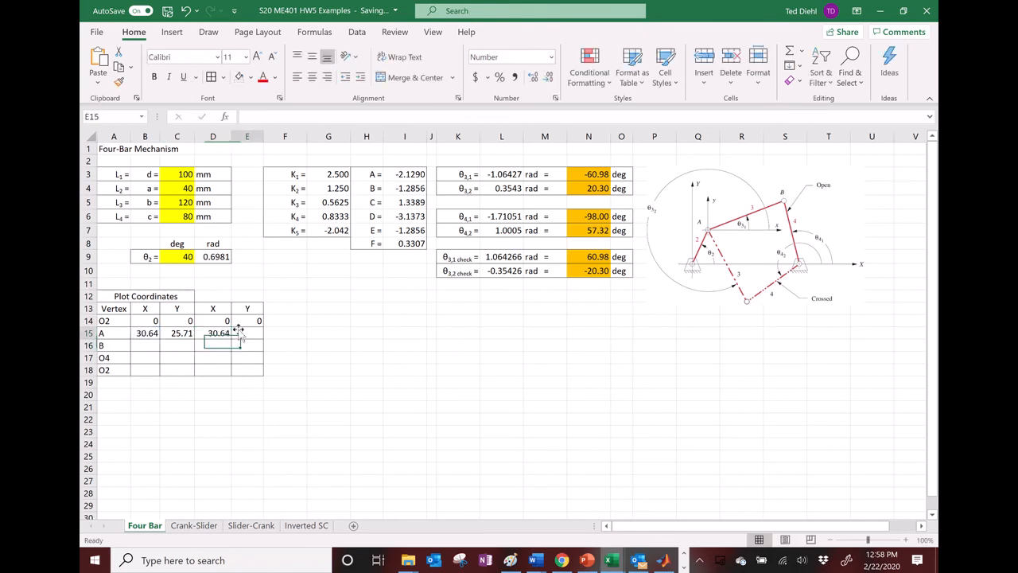
{"action": "type", "text": "="}
{"action": "left_click", "coordinate": [175, 332]}
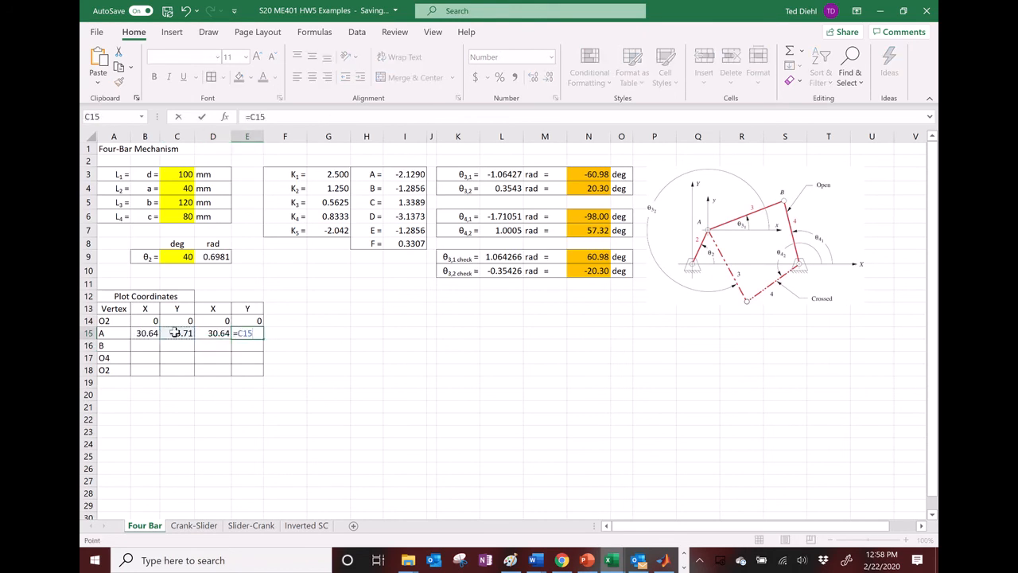
{"action": "key", "text": "Return"}
Step: Link the closing O2 vertex to the first one with =B14 in B18, and fill the formula across to E18
{"action": "left_click", "coordinate": [147, 349]}
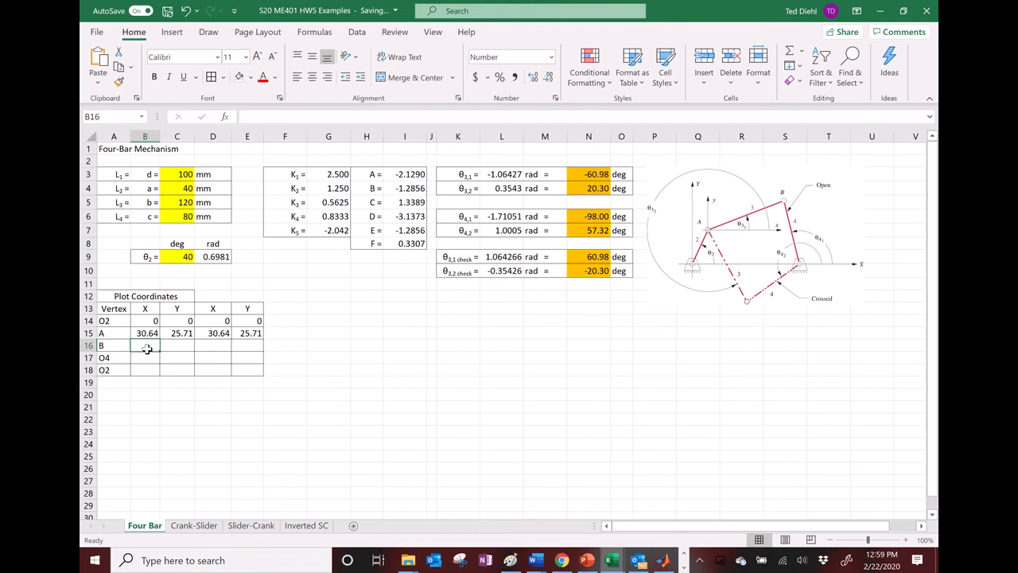
{"action": "left_click", "coordinate": [142, 370]}
{"action": "type", "text": "="}
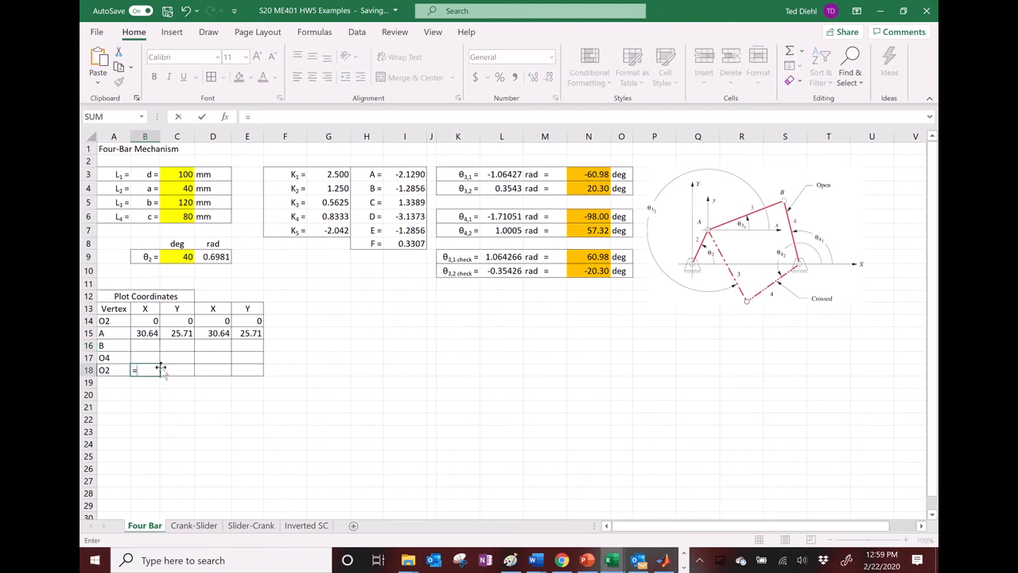
{"action": "left_click", "coordinate": [156, 321]}
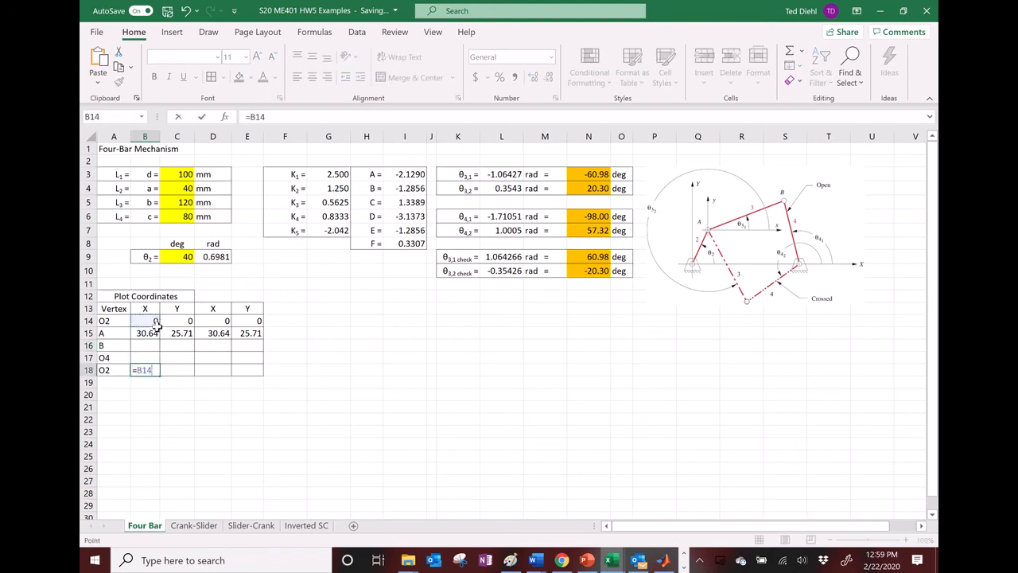
{"action": "key", "text": "Return"}
{"action": "left_click", "coordinate": [154, 371]}
{"action": "left_click_drag", "start_coordinate": [161, 376], "coordinate": [254, 375]}
Step: Set the first coordinate pair of vertex O4 to =C3 for X in B17 and 0 for Y in C17
{"action": "left_click", "coordinate": [151, 357]}
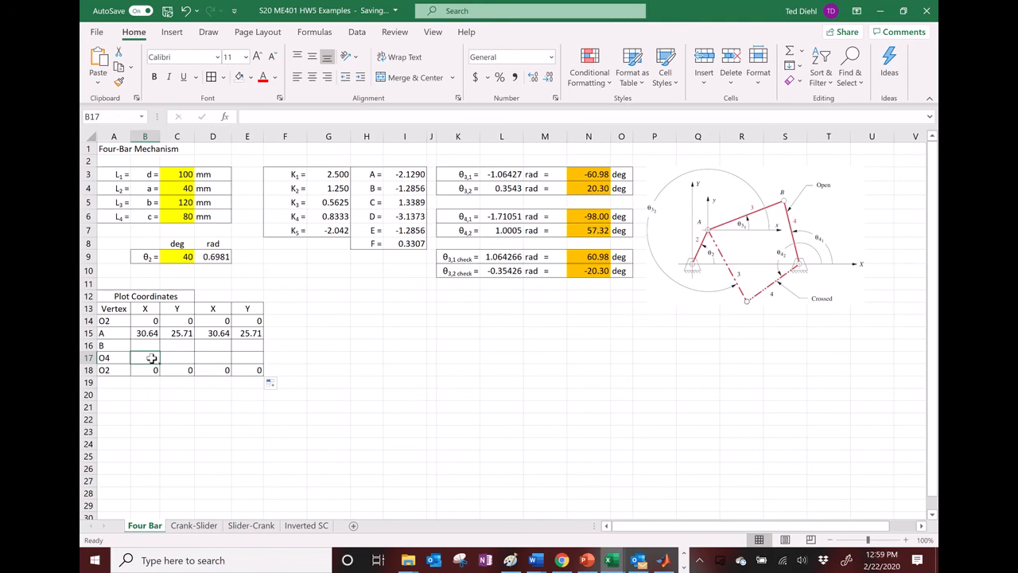
{"action": "type", "text": "="}
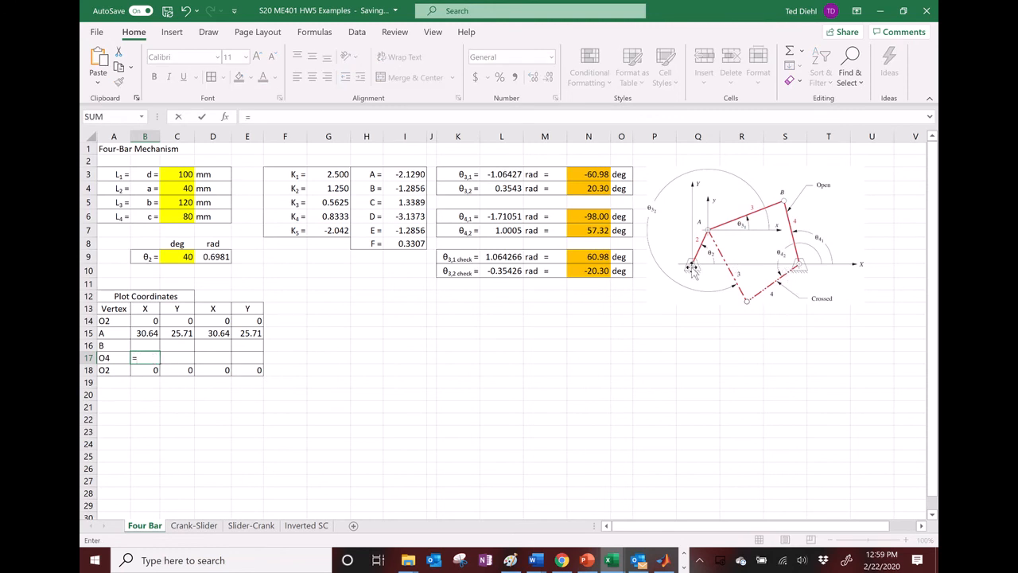
{"action": "left_click", "coordinate": [180, 176]}
{"action": "key", "text": "Right"}
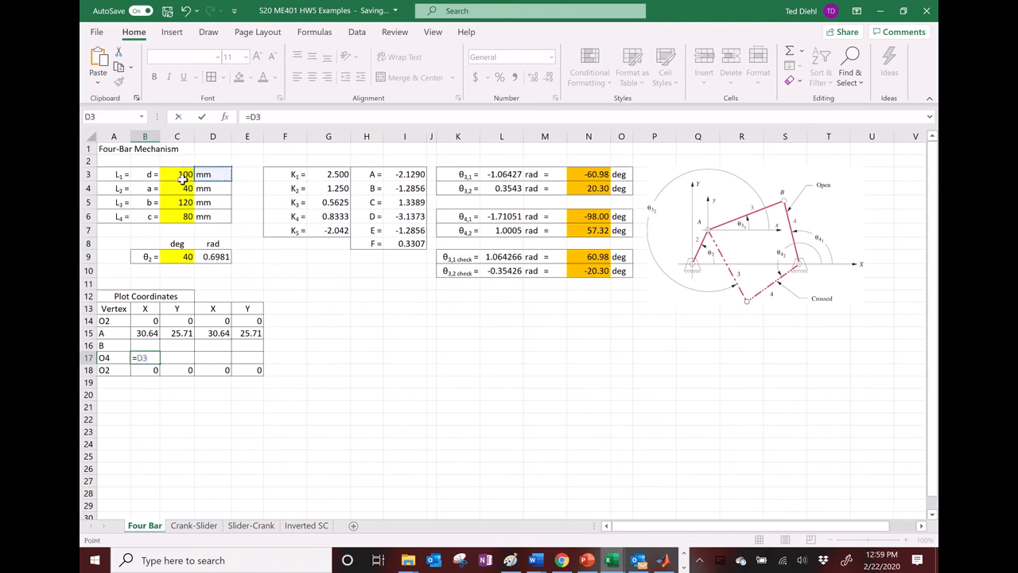
{"action": "key", "text": "Left"}
{"action": "key", "text": "Return"}
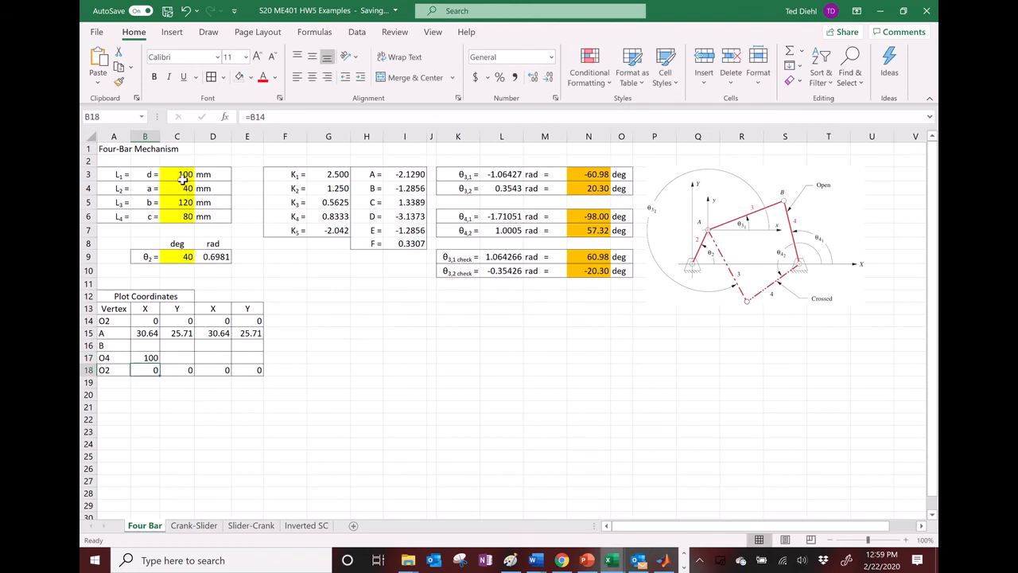
{"action": "left_click", "coordinate": [182, 357]}
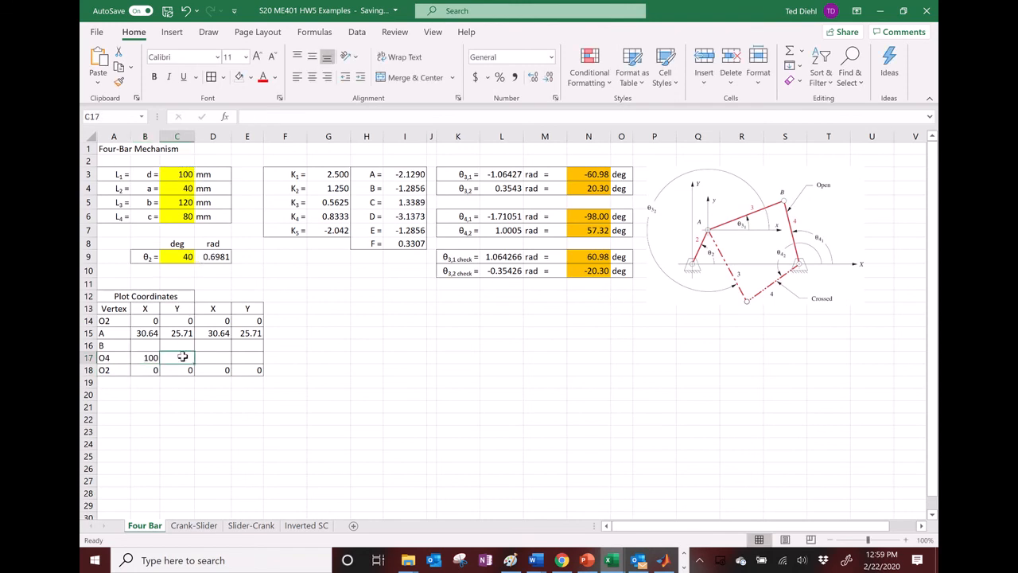
{"action": "type", "text": "0"}
{"action": "key", "text": "Tab"}
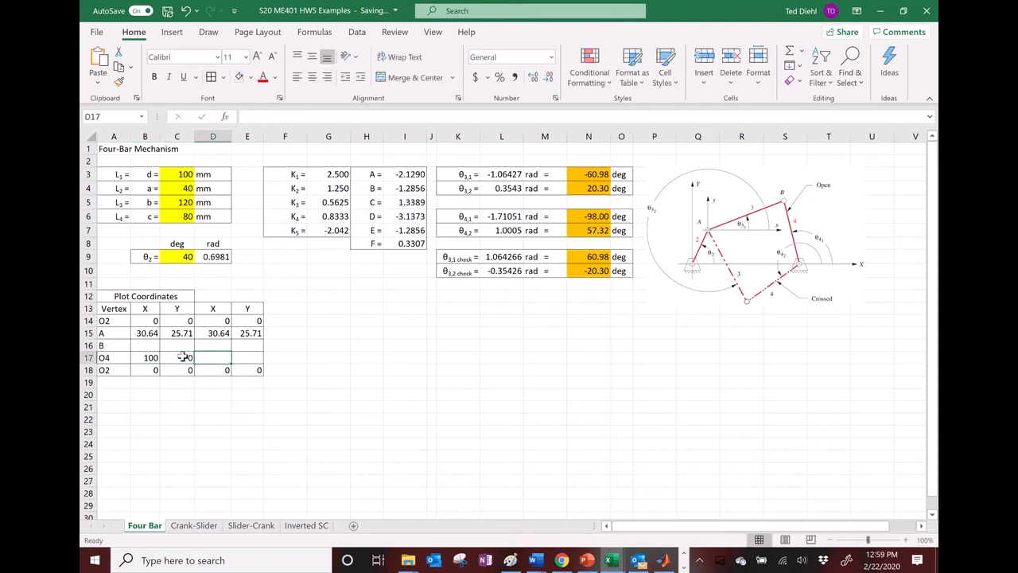
Step: Set the second coordinate pair of vertex O4 to =C3 for X in D17 and 0 for Y in E17
{"action": "type", "text": "="}
{"action": "left_click", "coordinate": [178, 177]}
{"action": "key", "text": "Tab"}
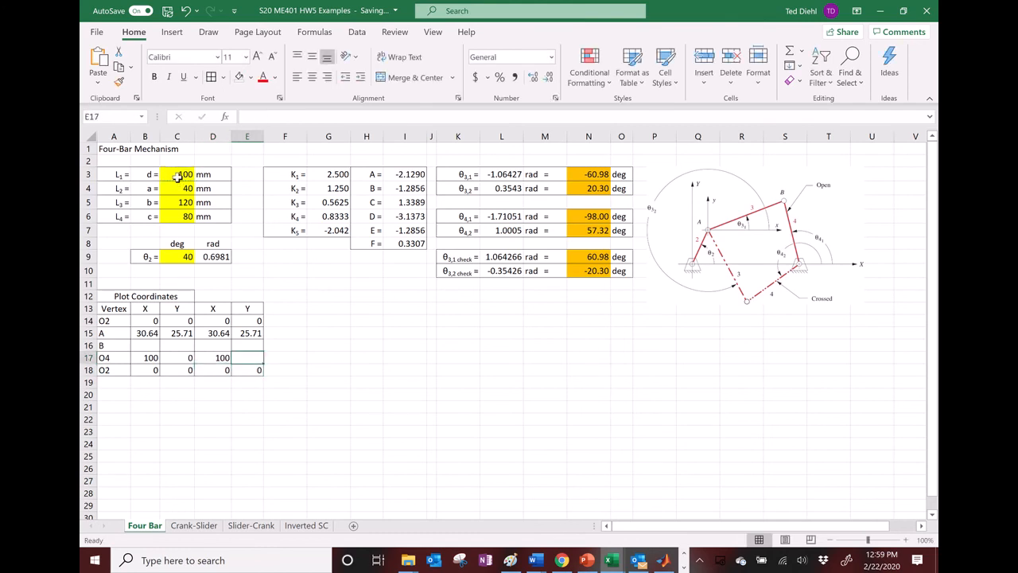
{"action": "type", "text": "0"}
{"action": "key", "text": "Up"}
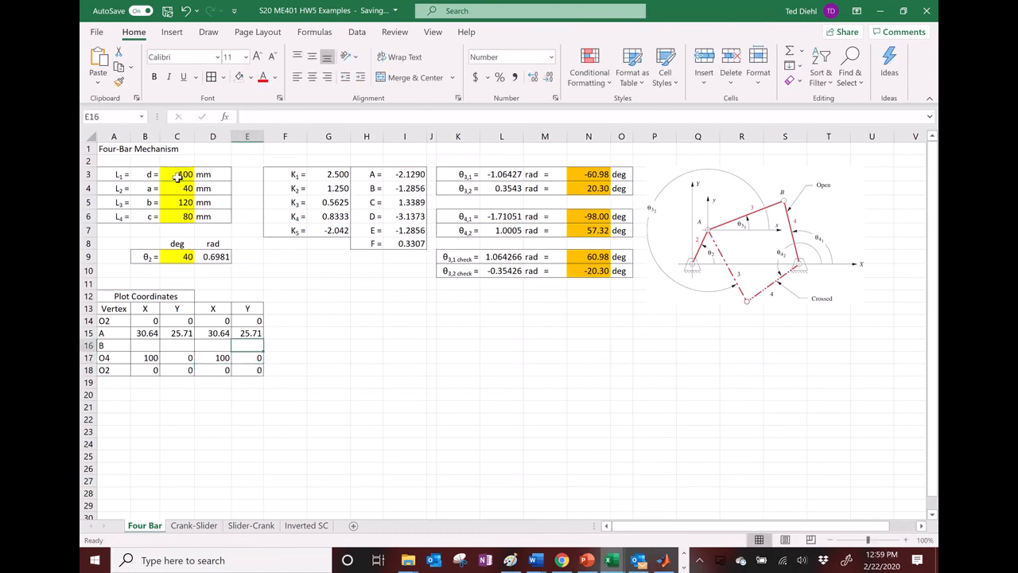
Step: Enter vertex B's first X coordinate in cell B16 as =B15+C5*COS(L3), using the θ3,1 angle in radians
{"action": "key", "text": "Left"}
{"action": "key", "text": "Left"}
{"action": "key", "text": "Left"}
{"action": "key", "text": "Left"}
{"action": "key", "text": "Right"}
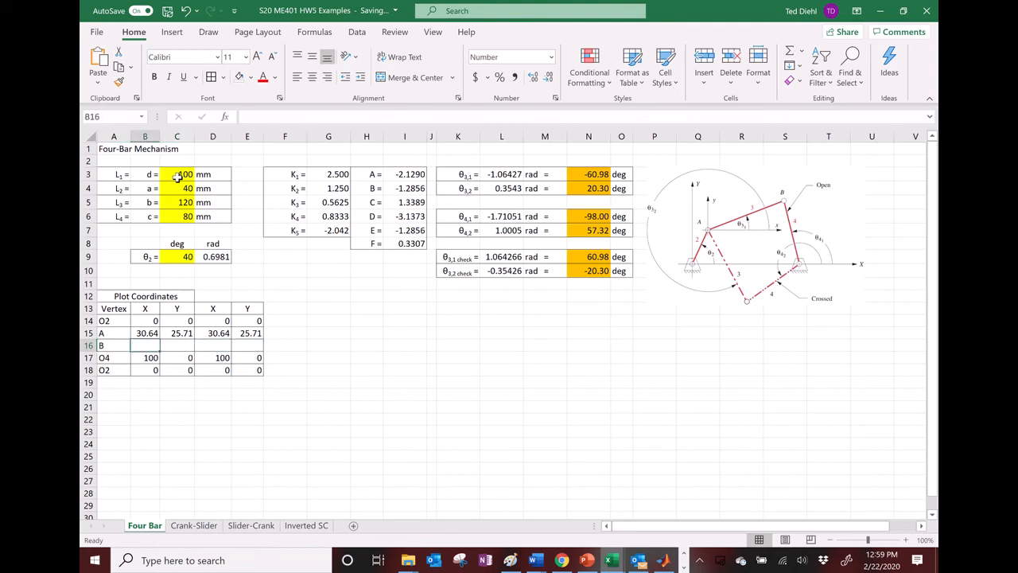
{"action": "type", "text": "="}
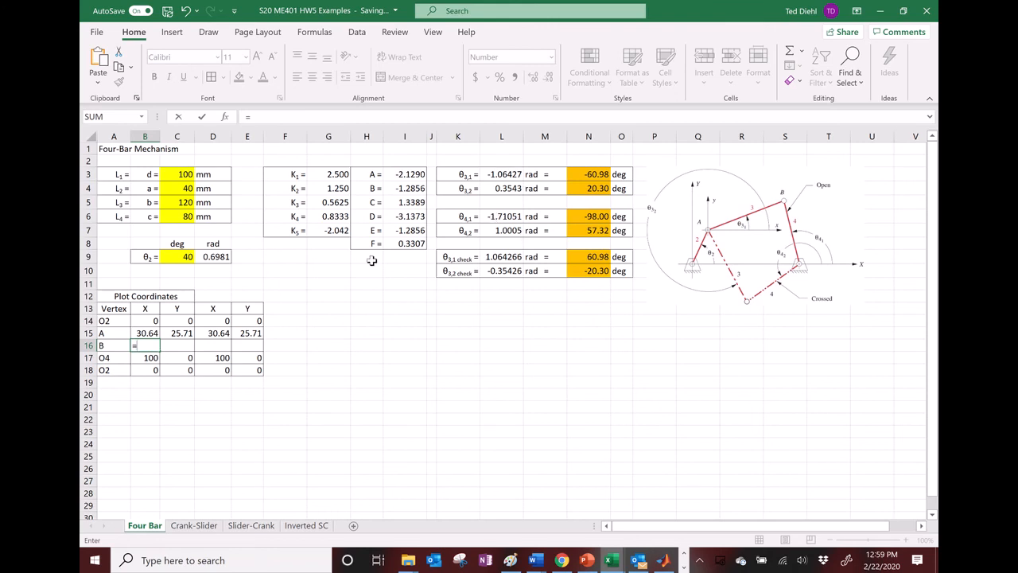
{"action": "type", "text": "="}
{"action": "key", "text": "BackSpace"}
{"action": "left_click", "coordinate": [147, 332]}
{"action": "type", "text": "+"}
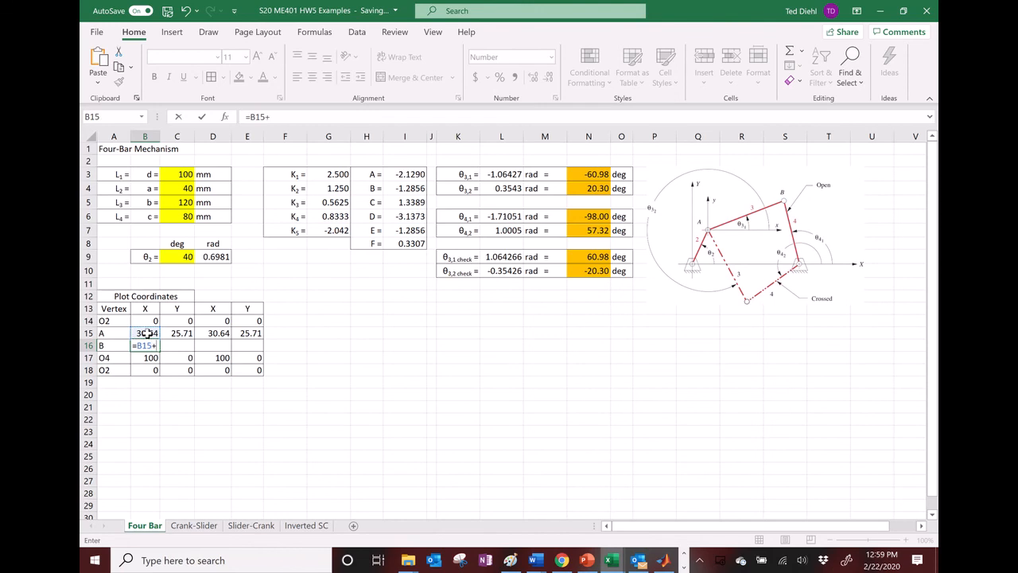
{"action": "type", "text": "sin"}
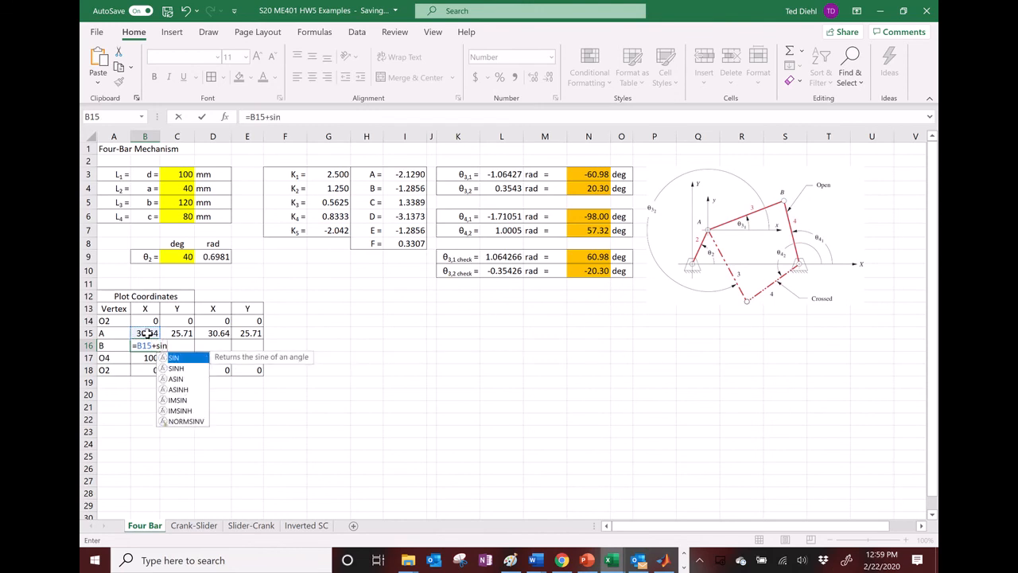
{"action": "key", "text": "BackSpace"}
{"action": "key", "text": "BackSpace"}
{"action": "key", "text": "BackSpace"}
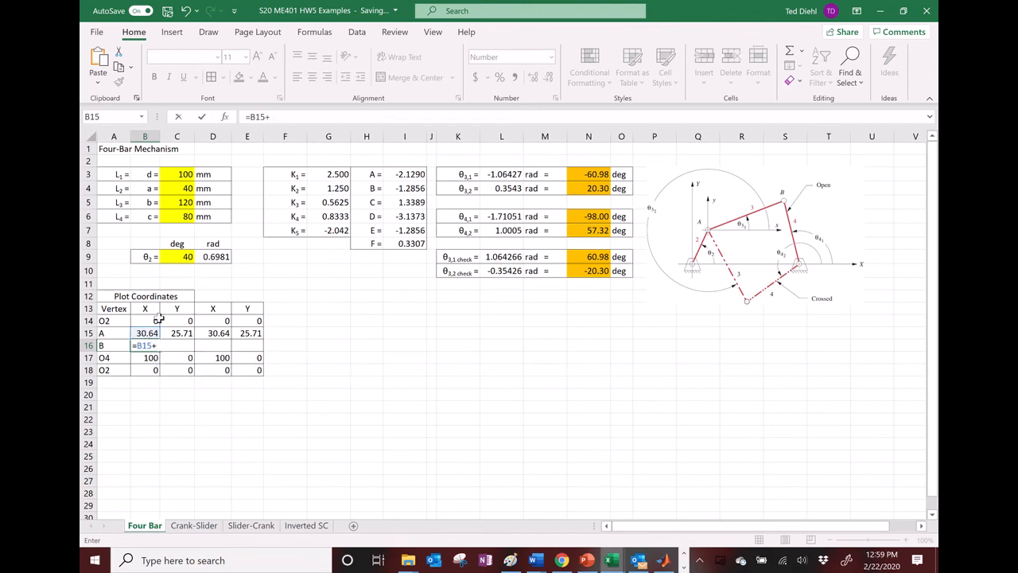
{"action": "left_click", "coordinate": [179, 203]}
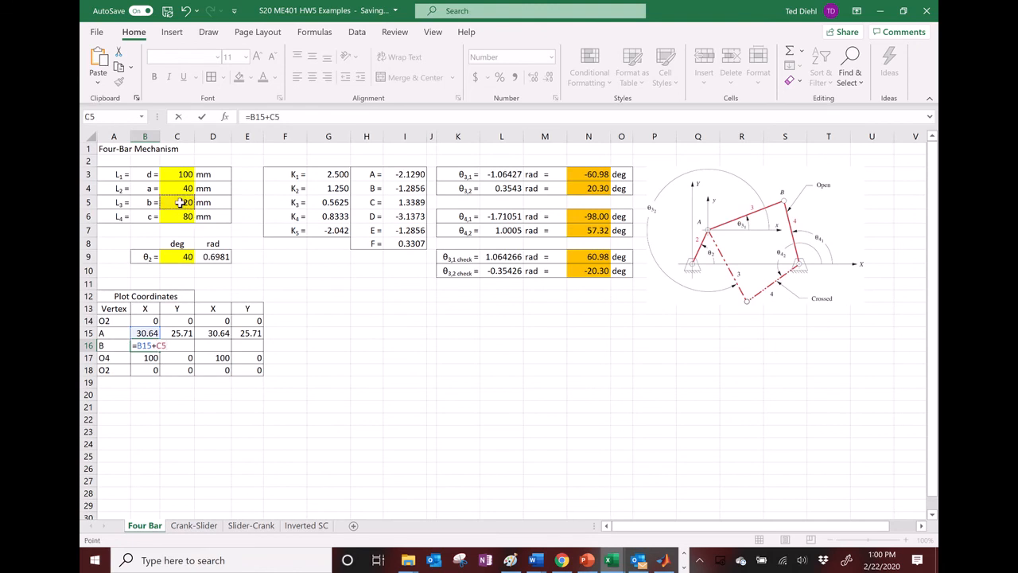
{"action": "type", "text": "*cos("}
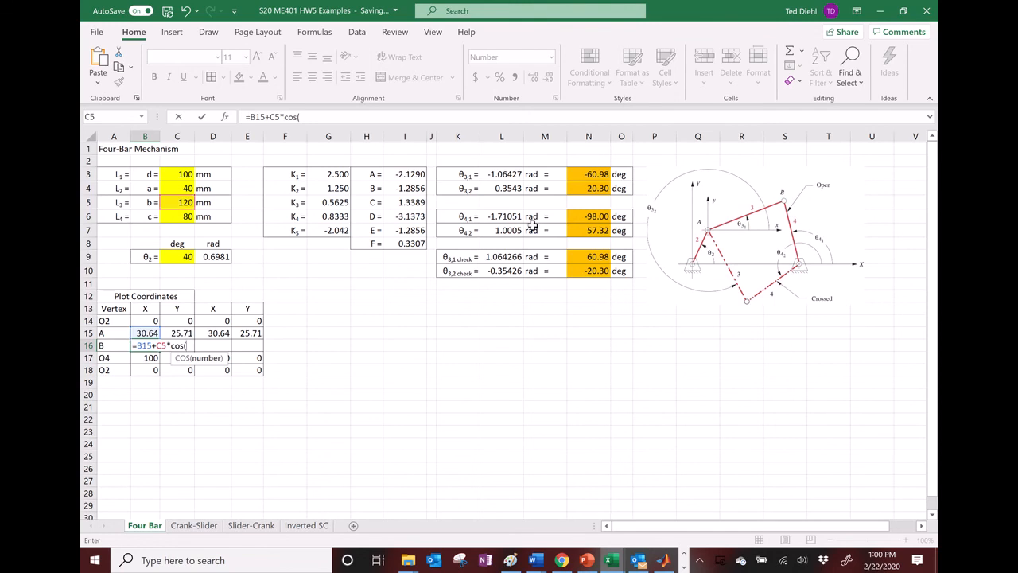
{"action": "left_click", "coordinate": [504, 173]}
{"action": "type", "text": ")"}
{"action": "key", "text": "Return"}
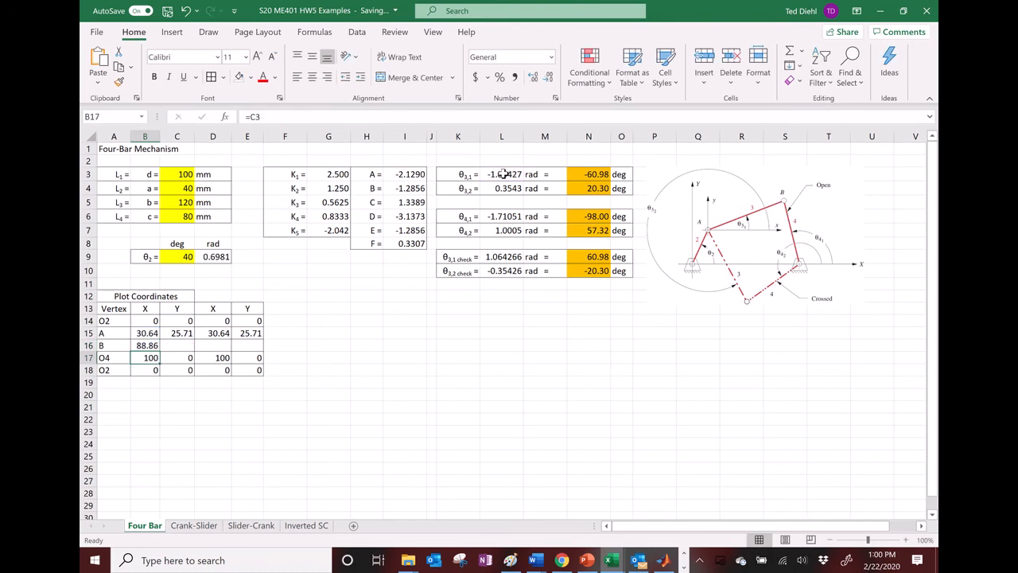
Step: Enter vertex B's first Y coordinate in C16 as =C15+C5*SIN(L3) and compare it with the Example 4-1 sheet of the Ch 4 Problems workbook
{"action": "left_click", "coordinate": [185, 345]}
{"action": "type", "text": "="}
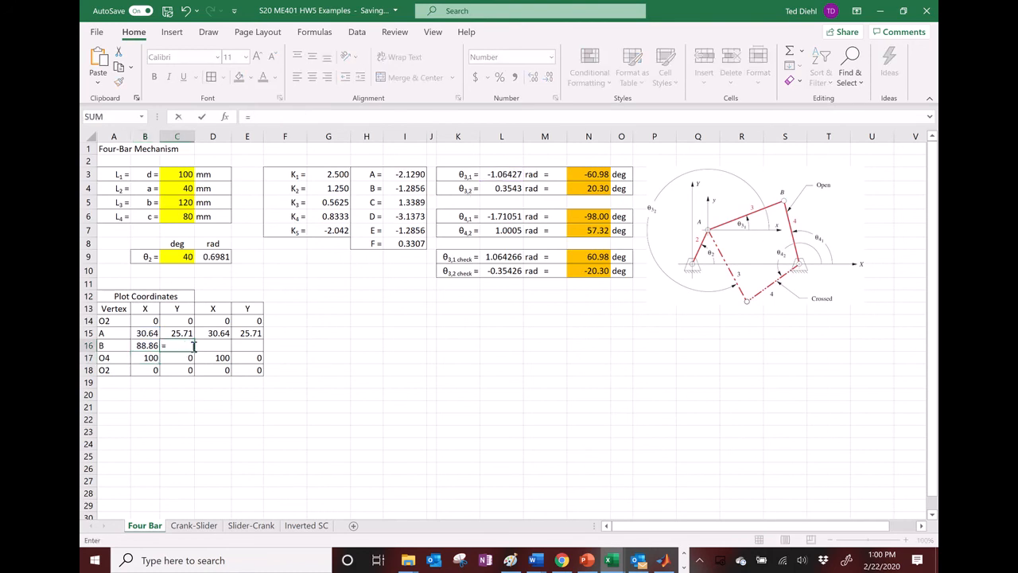
{"action": "left_click", "coordinate": [183, 333]}
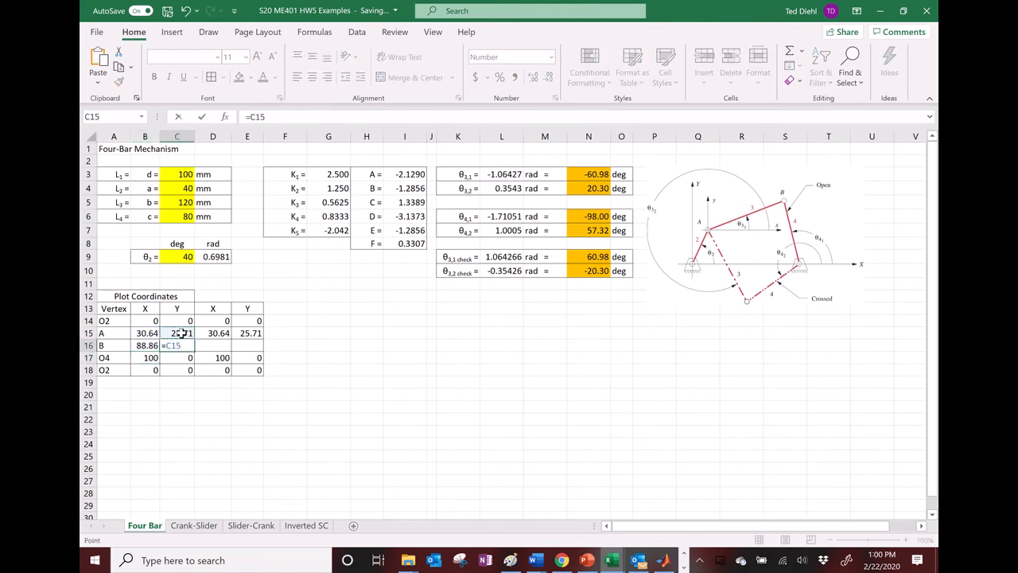
{"action": "type", "text": "+sin("}
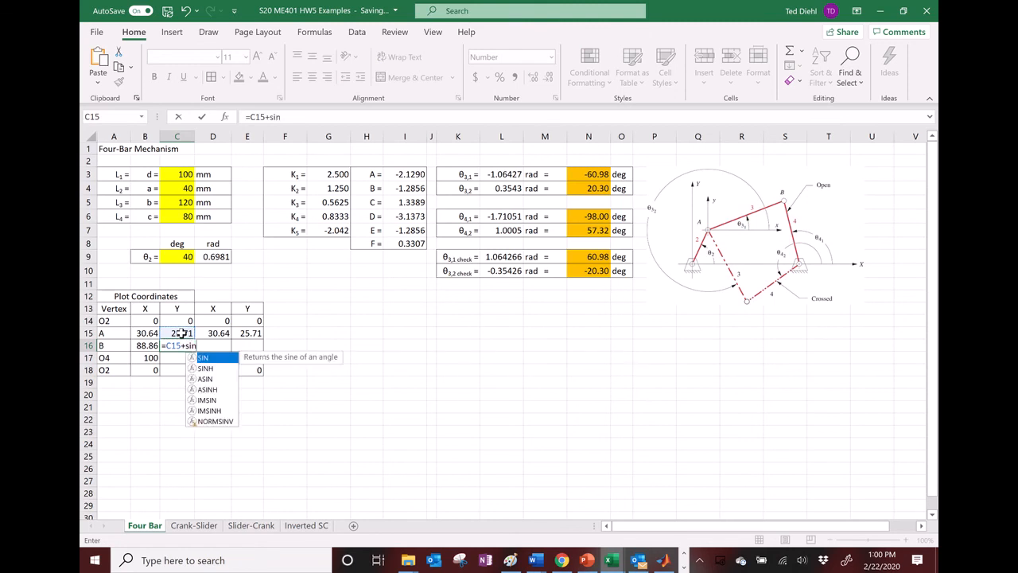
{"action": "key", "text": "BackSpace"}
{"action": "key", "text": "BackSpace"}
{"action": "key", "text": "BackSpace"}
{"action": "key", "text": "BackSpace"}
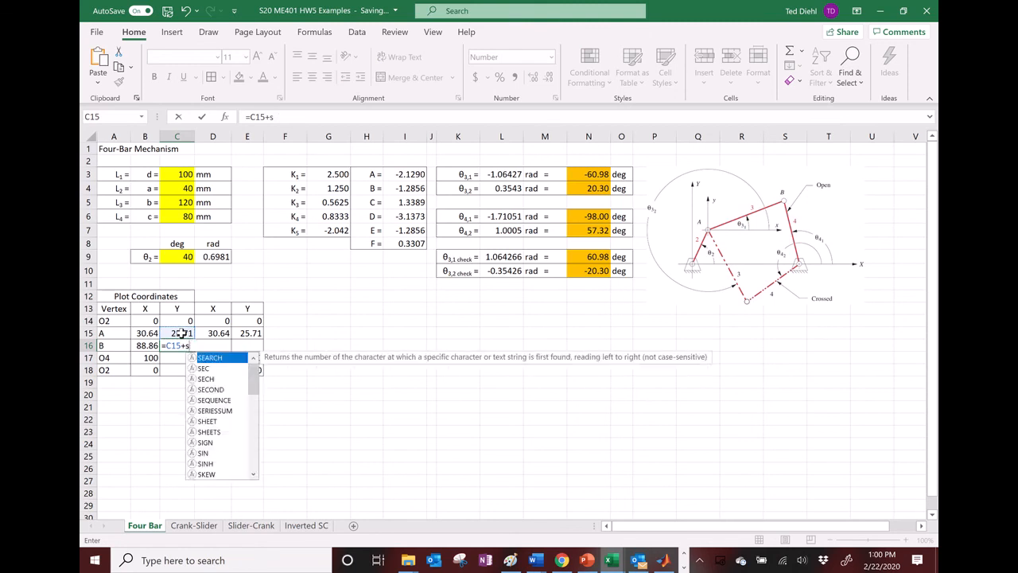
{"action": "left_click", "coordinate": [181, 207]}
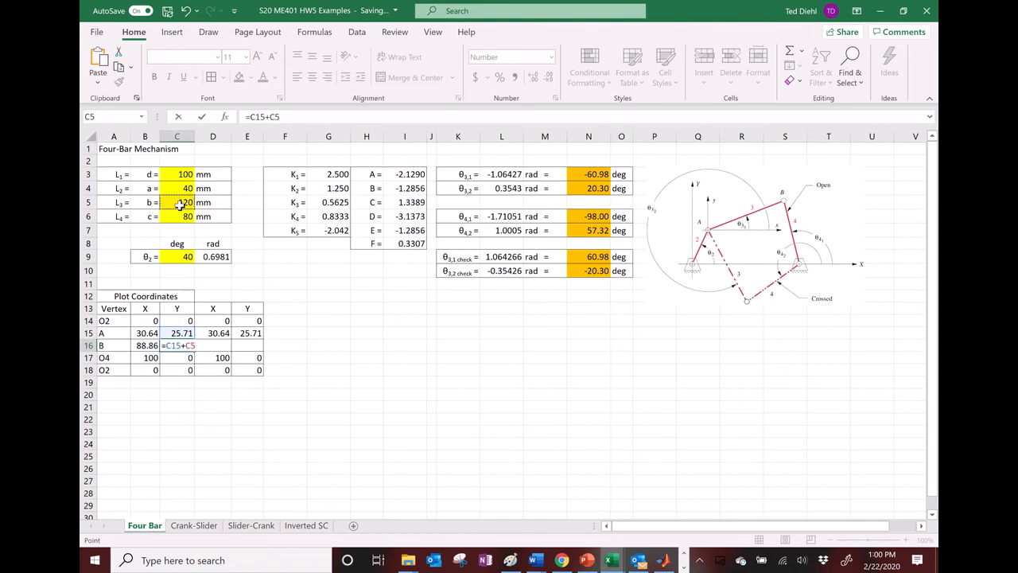
{"action": "type", "text": "*sin("}
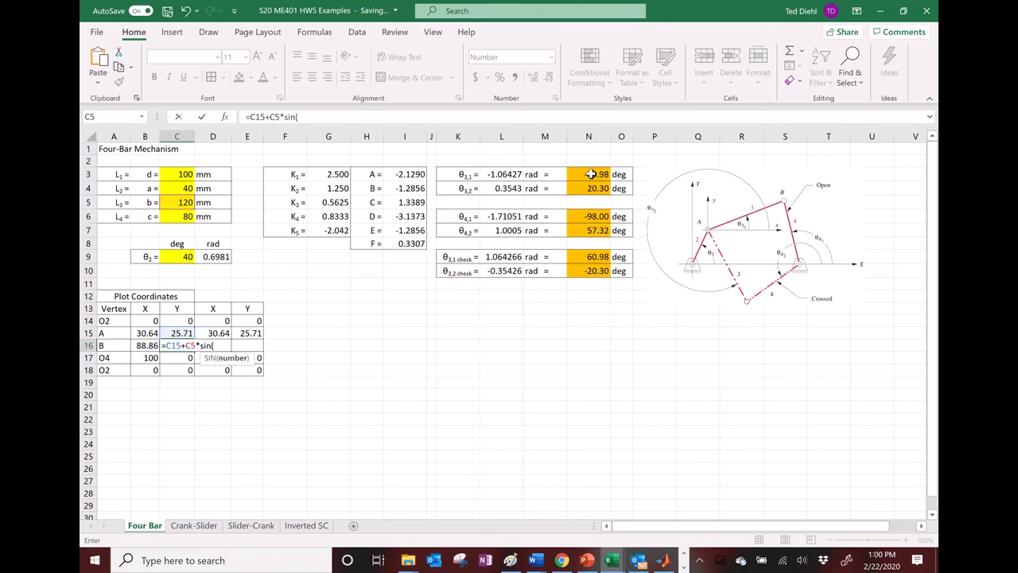
{"action": "left_click", "coordinate": [502, 173]}
{"action": "type", "text": ")"}
{"action": "key", "text": "Return"}
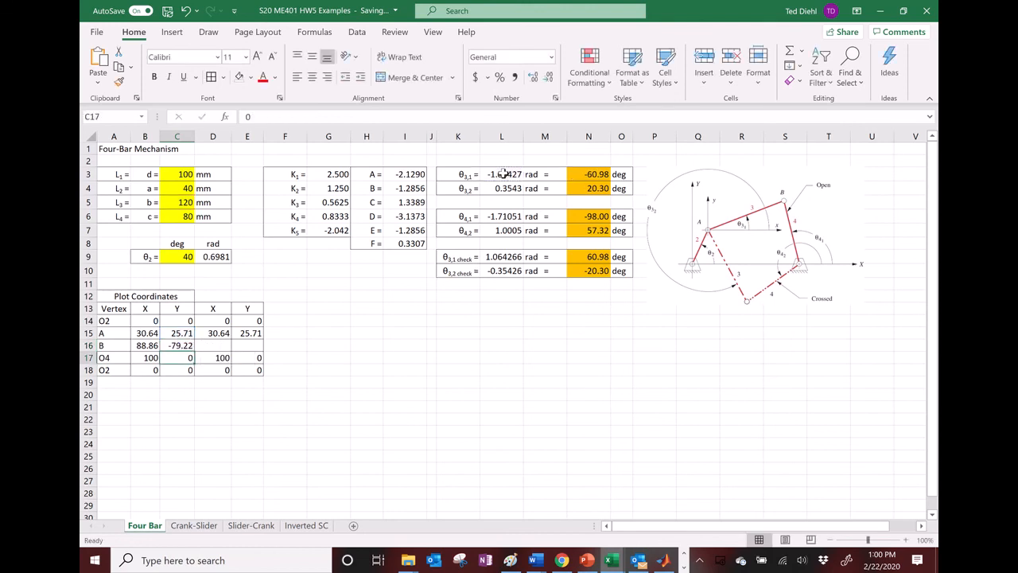
{"action": "mouse_move", "coordinate": [611, 560]}
{"action": "left_click", "coordinate": [578, 531]}
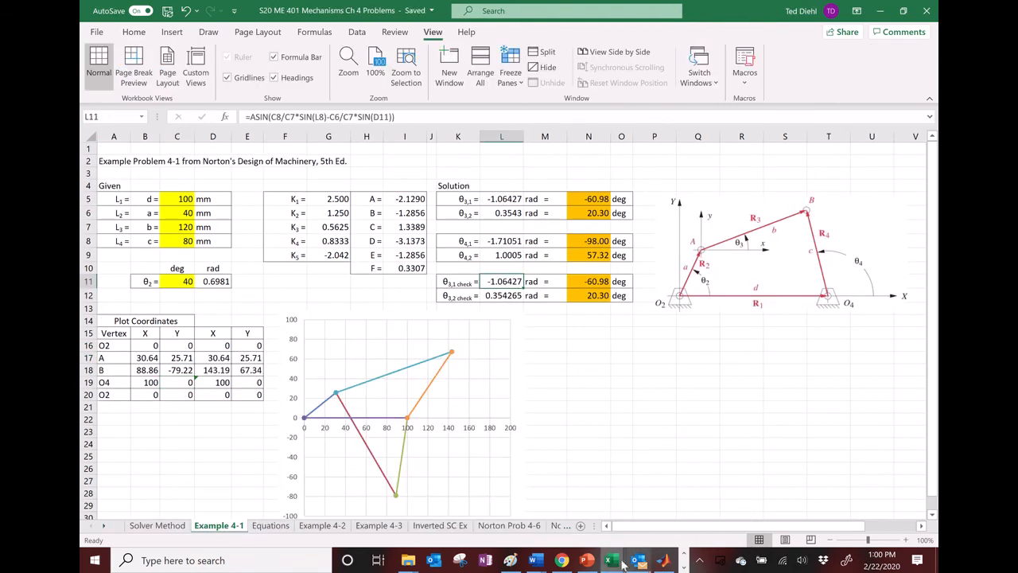
{"action": "left_click", "coordinate": [674, 538]}
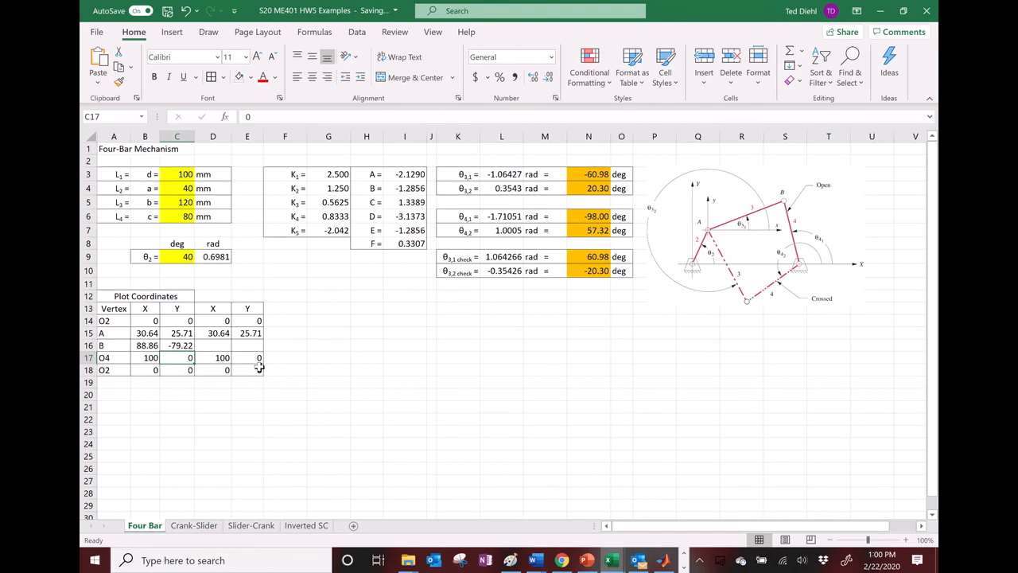
Step: Enter vertex B's second X coordinate in cell D16 as =D15+C5*COS(L4), using the θ3,2 angle in radians
{"action": "left_click", "coordinate": [212, 343]}
{"action": "type", "text": "="}
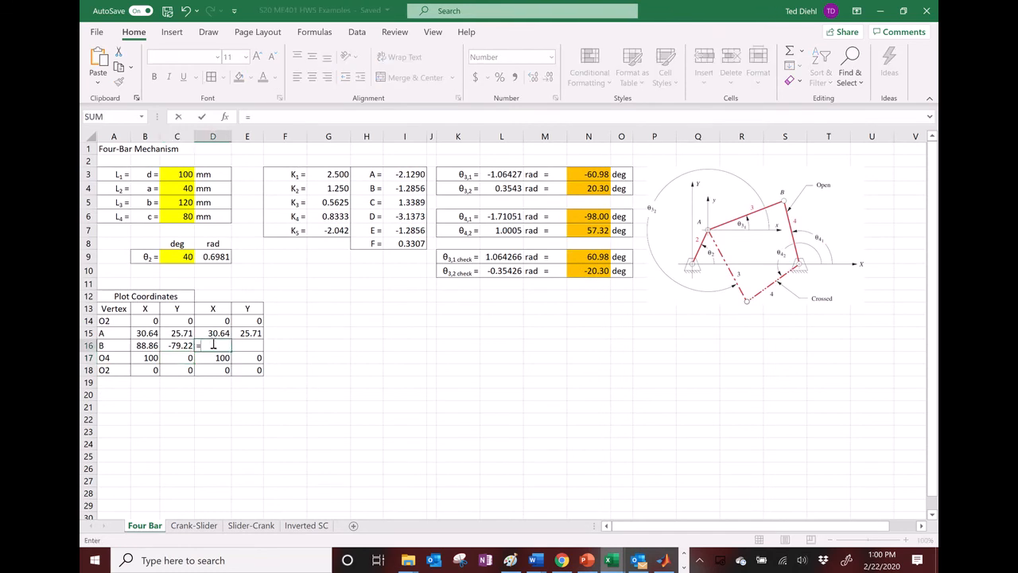
{"action": "left_click", "coordinate": [217, 334]}
{"action": "type", "text": "+"}
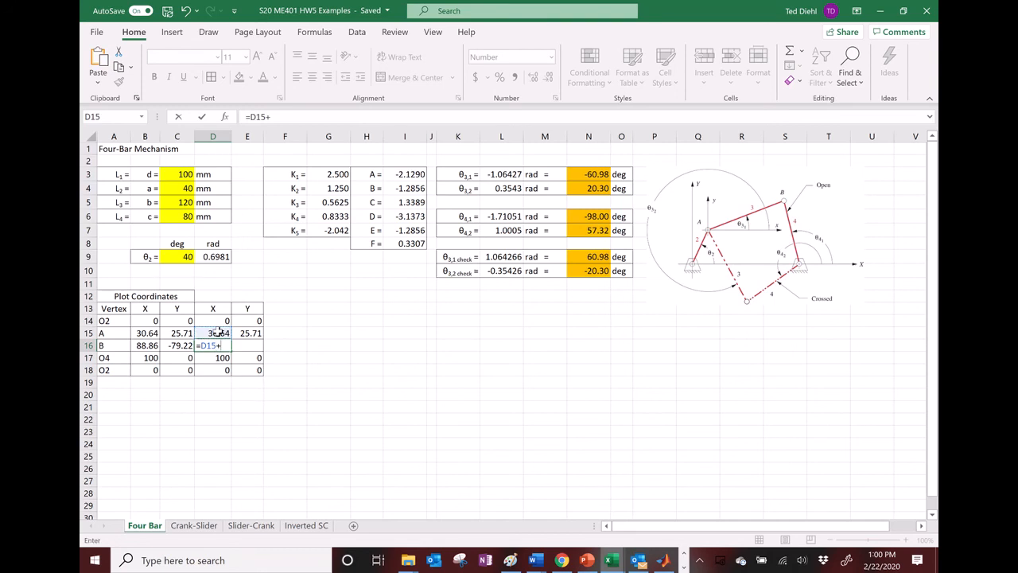
{"action": "left_click", "coordinate": [176, 203]}
{"action": "type", "text": "*"}
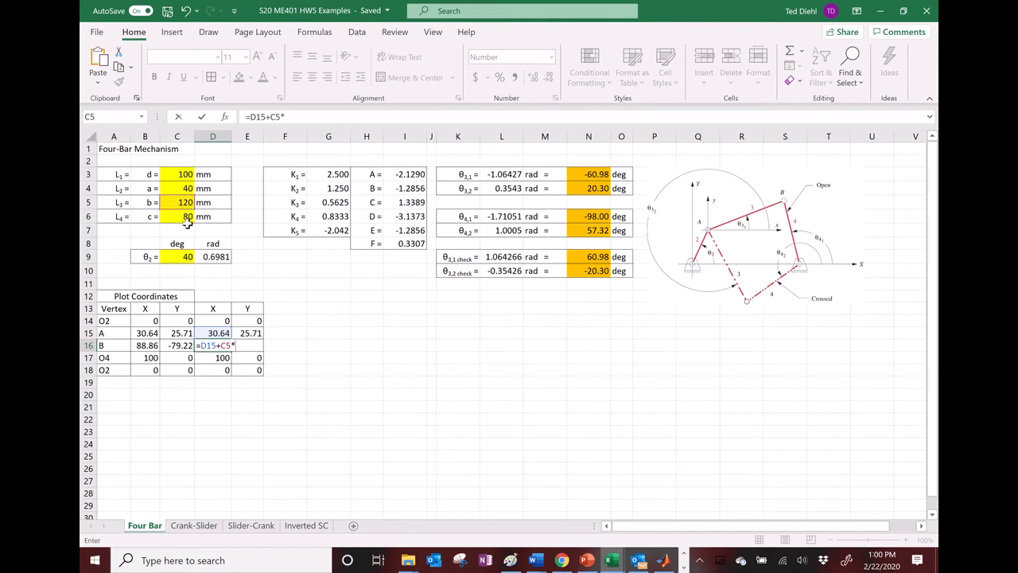
{"action": "type", "text": "cos("}
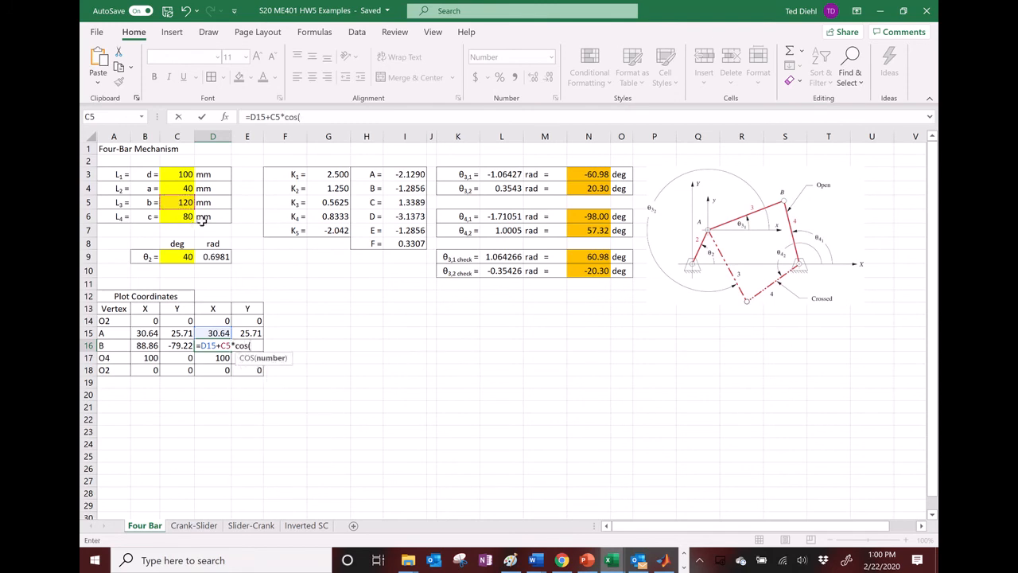
{"action": "left_click", "coordinate": [511, 189]}
{"action": "type", "text": ")"}
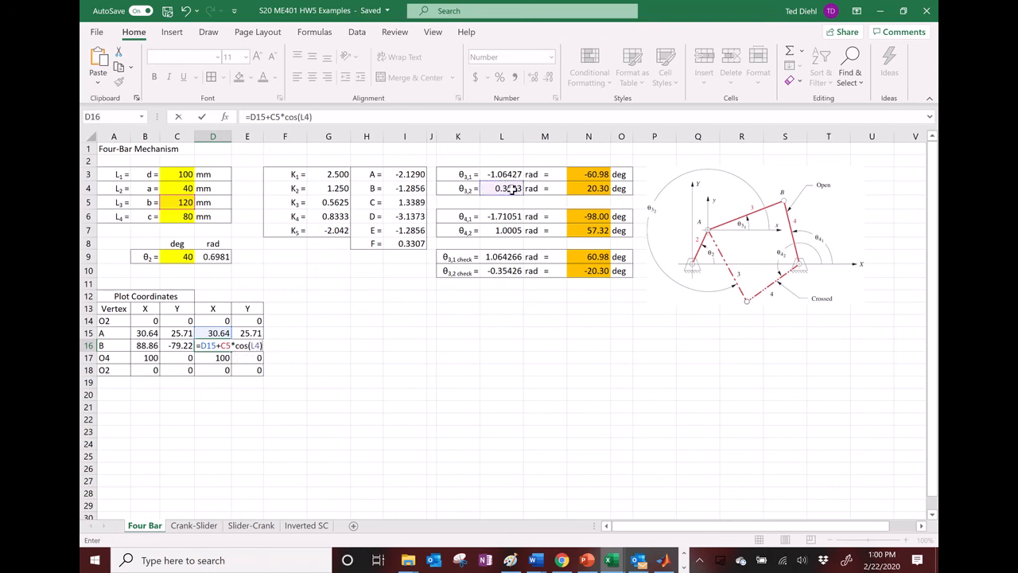
{"action": "key", "text": "Return"}
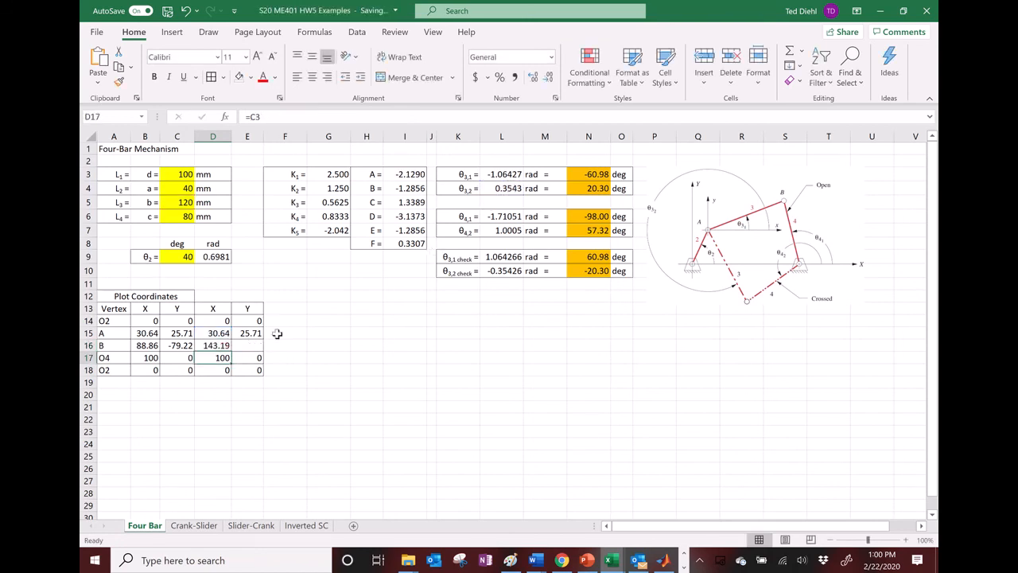
Step: Enter vertex B's second Y coordinate in cell E16 as =E15+C5*SIN(L4)
{"action": "left_click", "coordinate": [248, 345]}
{"action": "type", "text": "="}
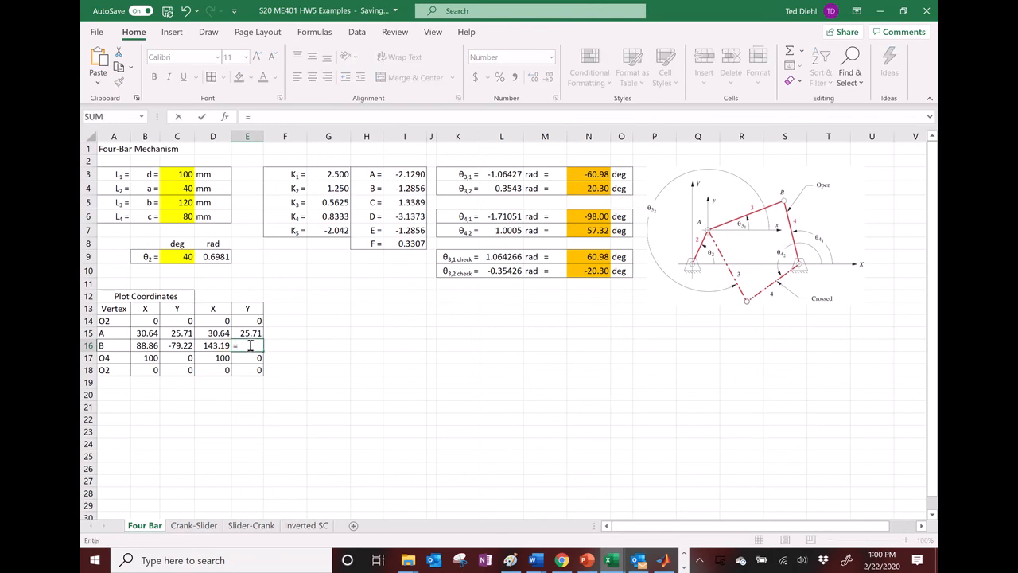
{"action": "left_click", "coordinate": [250, 334]}
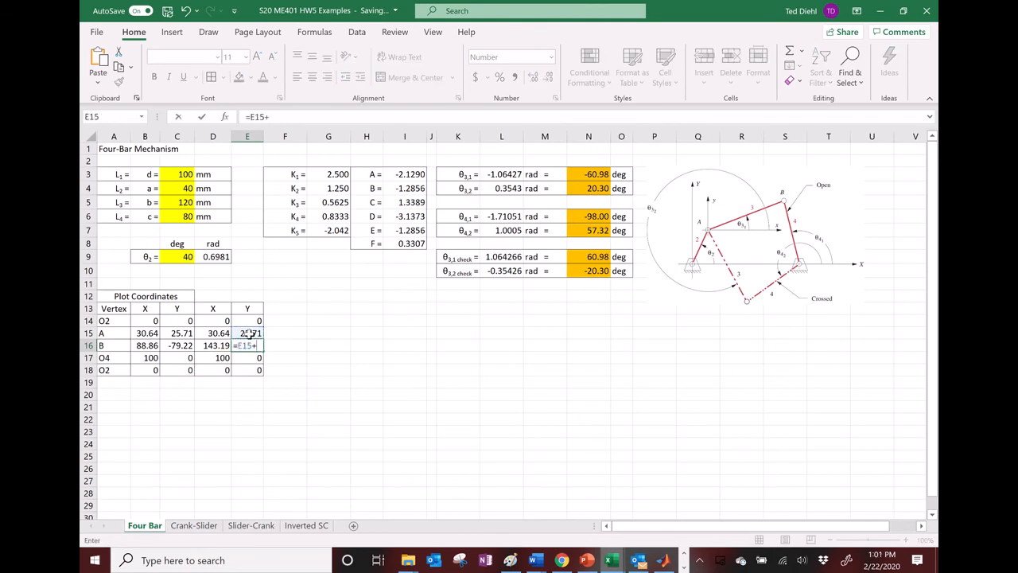
{"action": "left_click", "coordinate": [178, 204]}
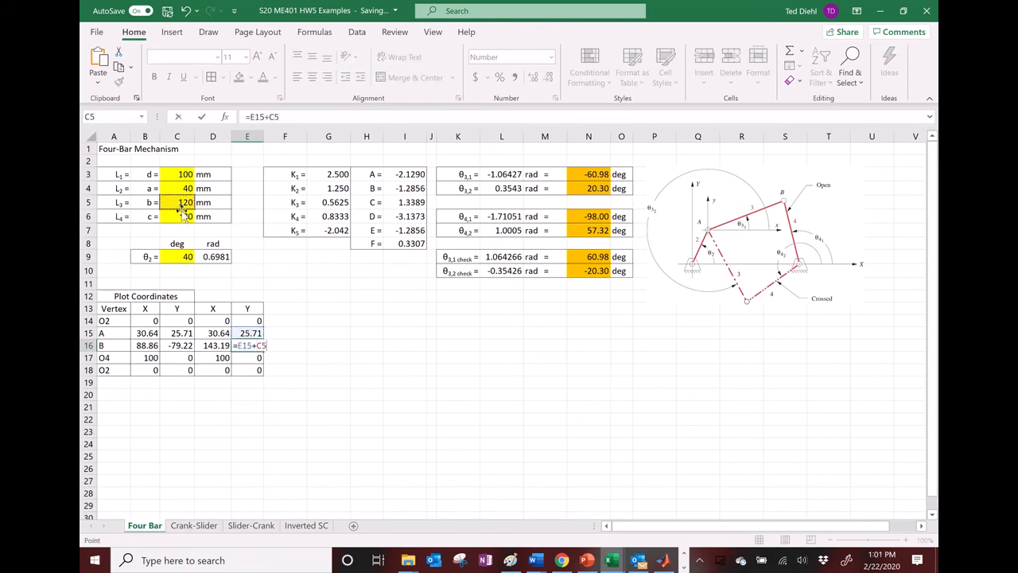
{"action": "type", "text": "*sin("}
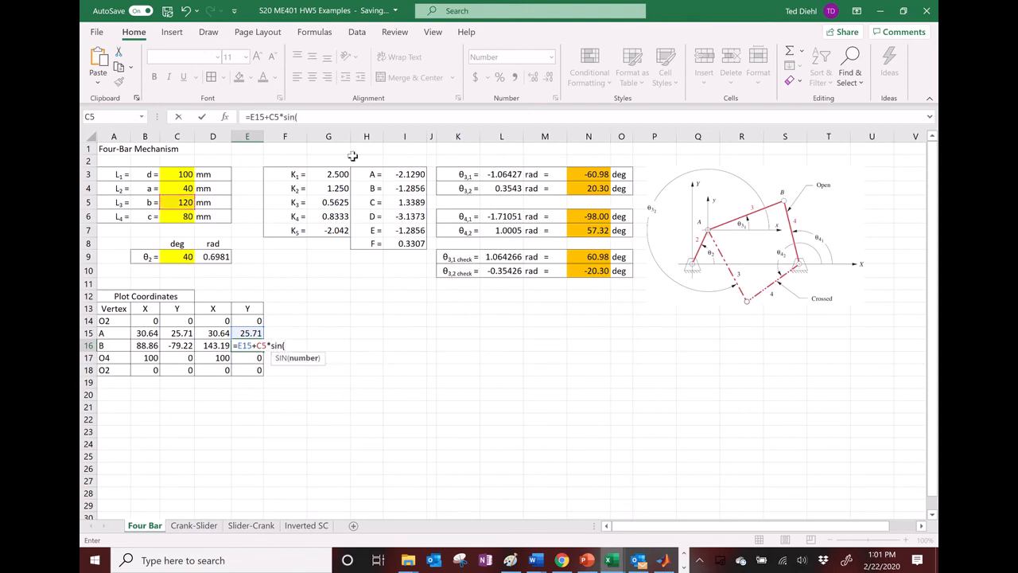
{"action": "left_click", "coordinate": [506, 187]}
{"action": "type", "text": ")"}
{"action": "key", "text": "Return"}
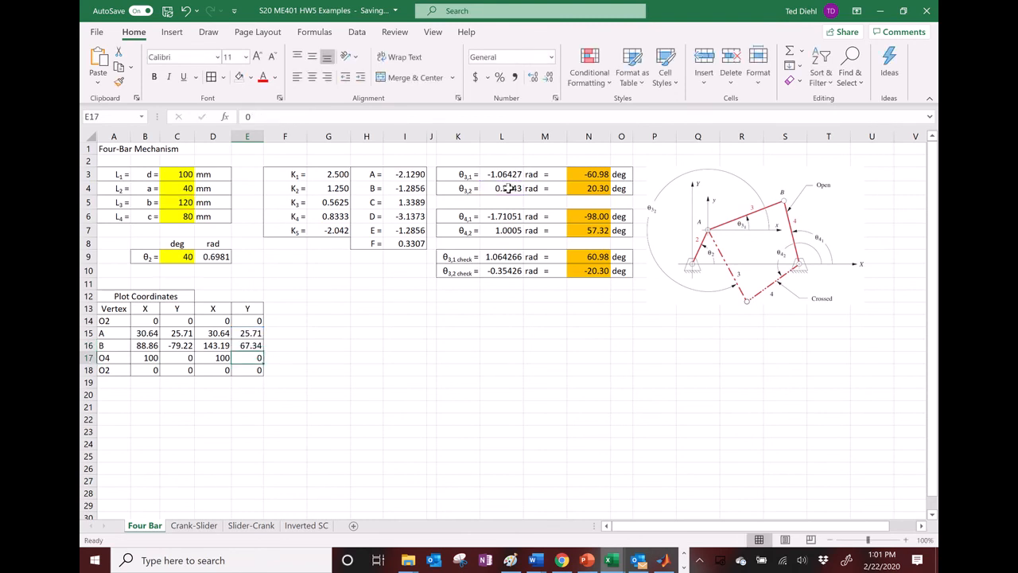
Step: Review vertex B's second coordinate pair and compare it with the plotted linkage on the Example 4-1 sheet of the Ch 4 Problems workbook
{"action": "left_click", "coordinate": [223, 348]}
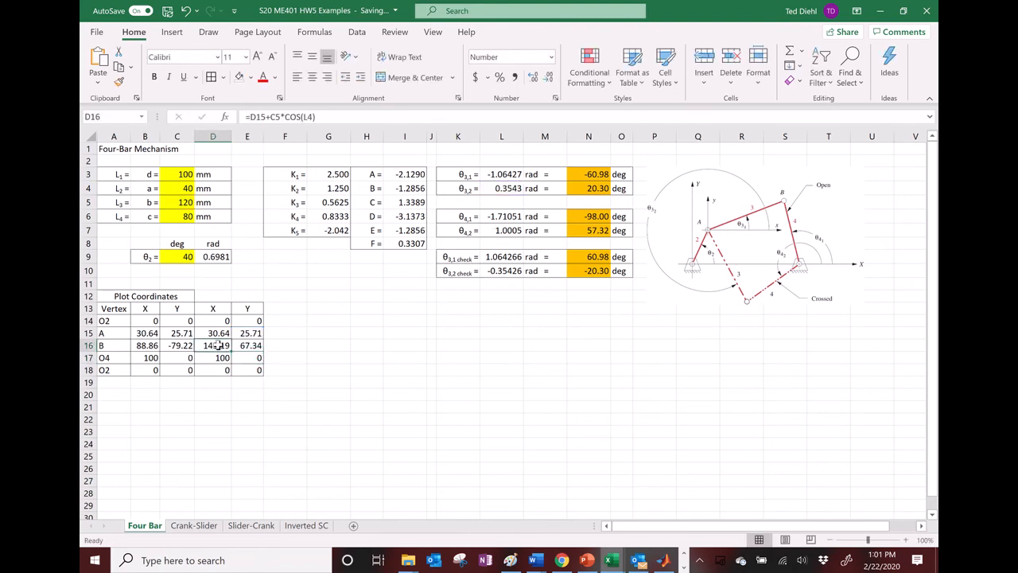
{"action": "left_click", "coordinate": [242, 345]}
{"action": "mouse_move", "coordinate": [611, 560]}
{"action": "left_click", "coordinate": [537, 529]}
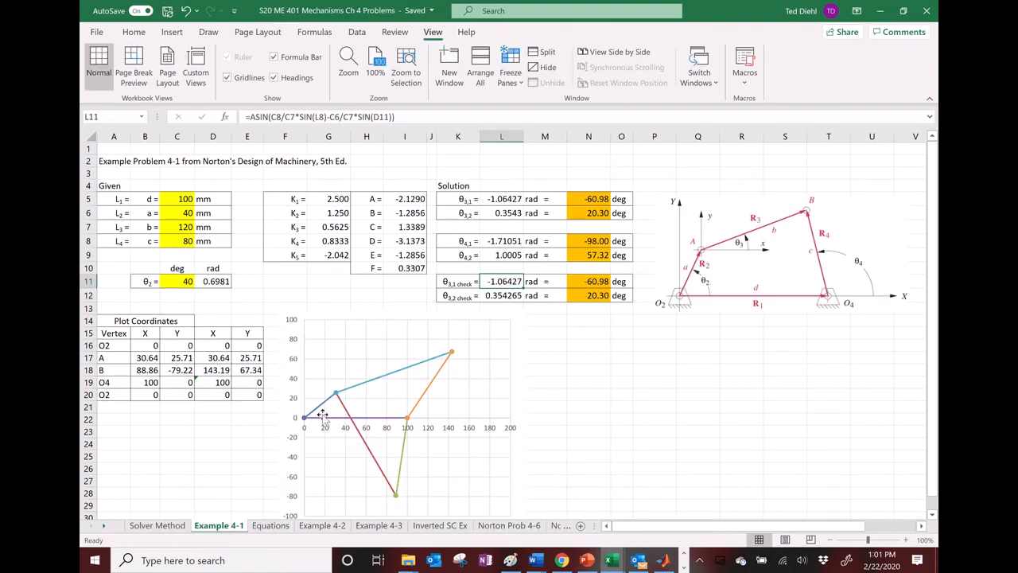
{"action": "mouse_move", "coordinate": [611, 560]}
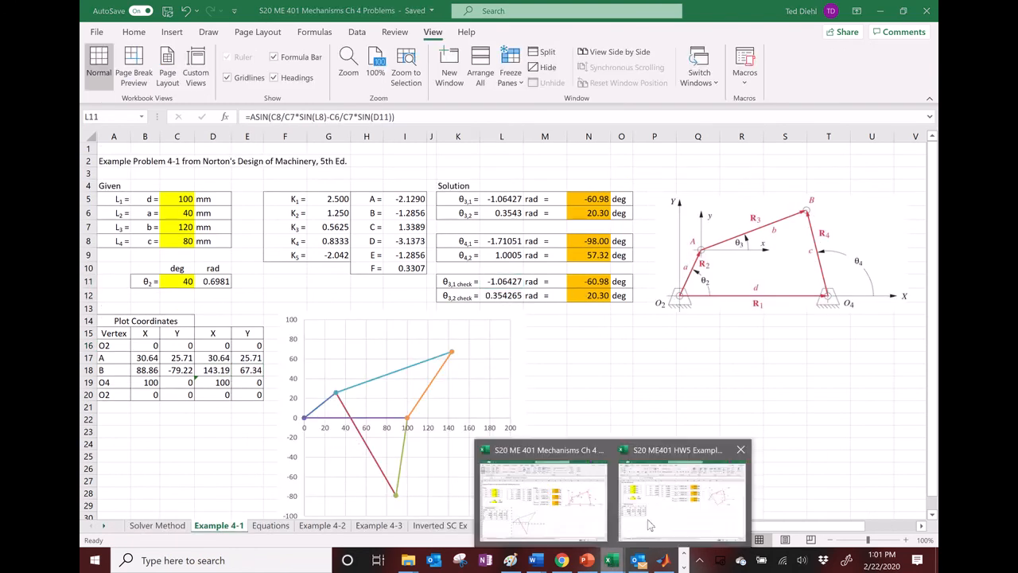
{"action": "left_click", "coordinate": [727, 508]}
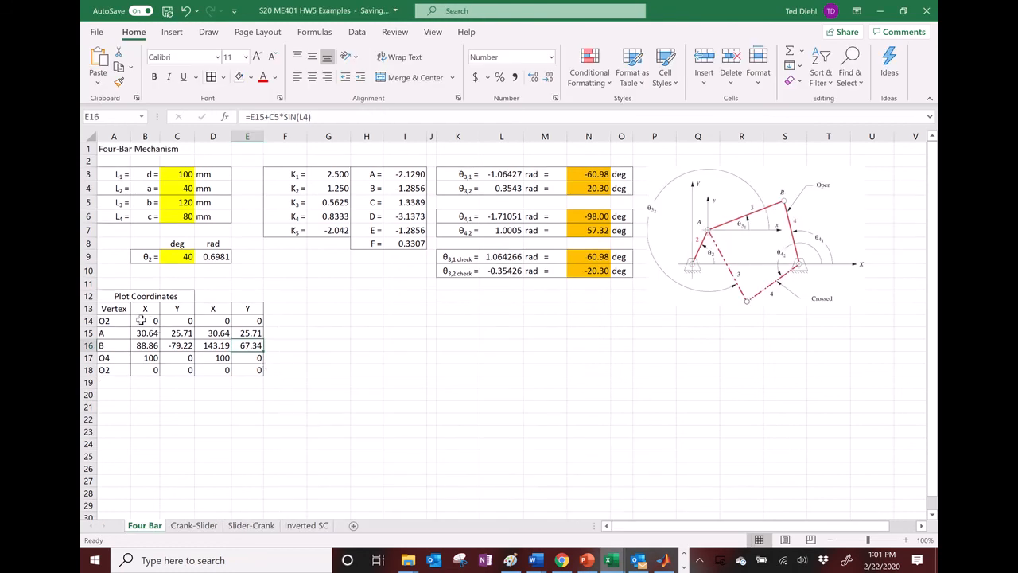
Step: Insert a scatter chart with straight lines and markers from B14:D18 and place it below the coefficient and angle tables
{"action": "left_click_drag", "start_coordinate": [141, 319], "coordinate": [205, 362]}
{"action": "left_click", "coordinate": [172, 31]}
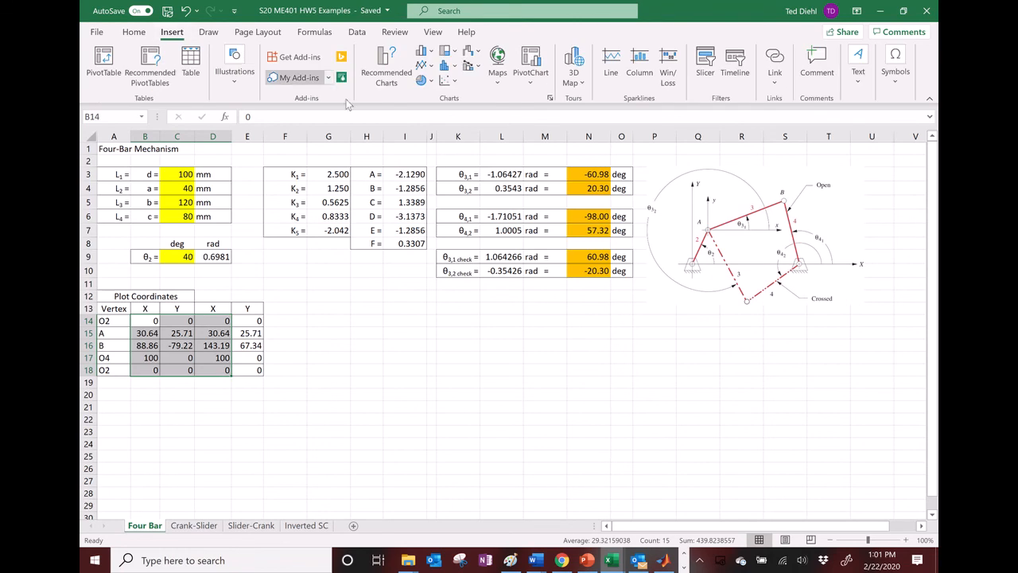
{"action": "left_click", "coordinate": [455, 82]}
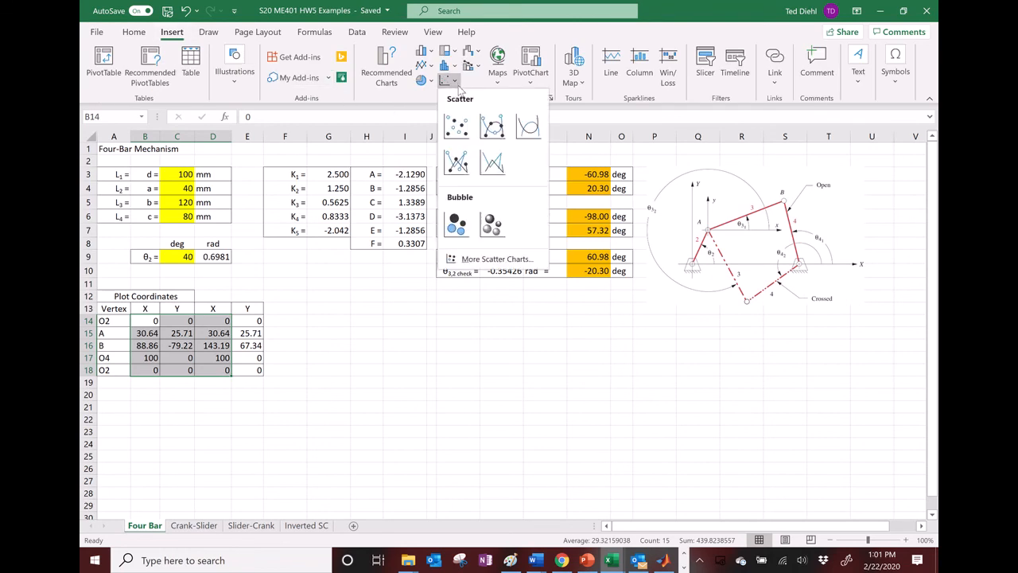
{"action": "left_click", "coordinate": [457, 161]}
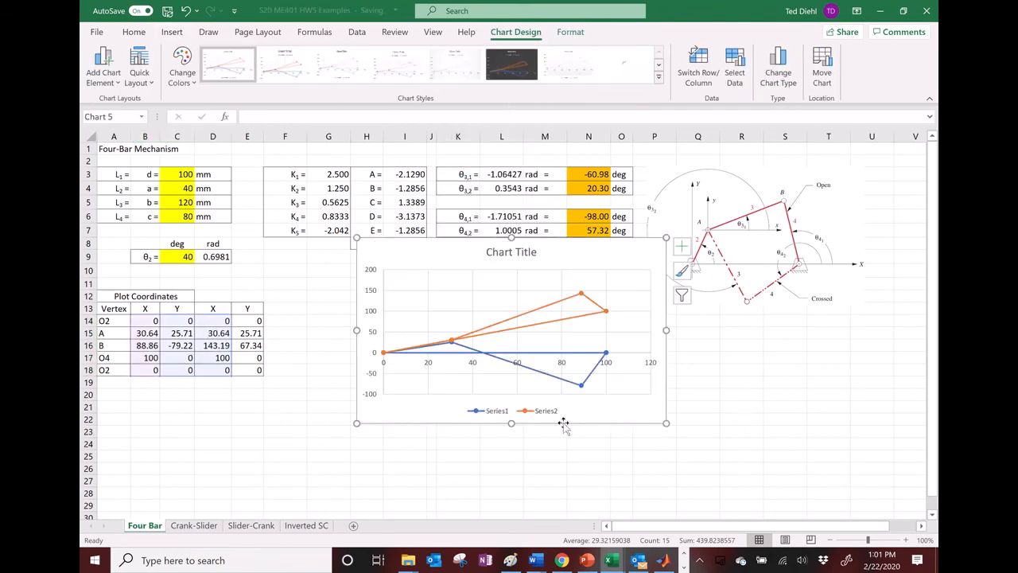
{"action": "left_click_drag", "start_coordinate": [563, 428], "coordinate": [554, 466]}
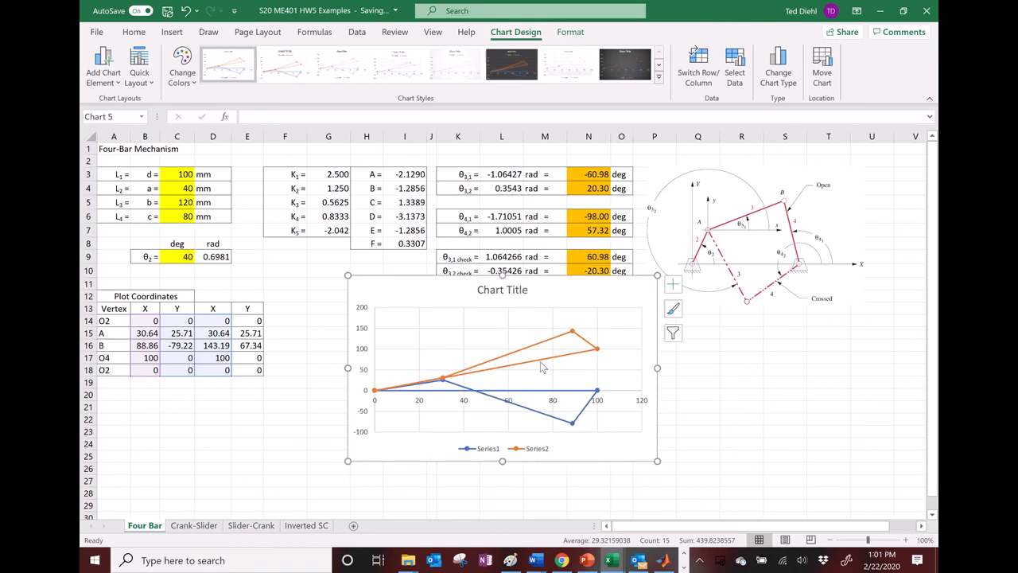
Step: Change the chart's second series to use D14:D18 as X values and E14:E18 as Y values
{"action": "left_click", "coordinate": [540, 366]}
{"action": "left_click_drag", "start_coordinate": [235, 362], "coordinate": [243, 363]}
{"action": "left_click_drag", "start_coordinate": [158, 360], "coordinate": [213, 359]}
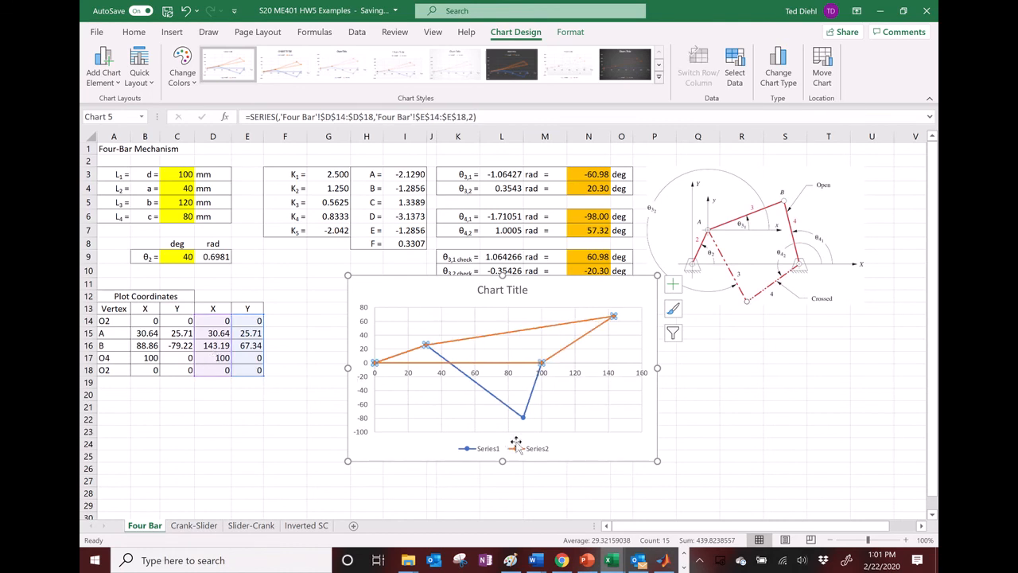
Step: Make the linkage chart taller and slightly narrower so its proportions look truer, and delete the chart title
{"action": "left_click_drag", "start_coordinate": [657, 463], "coordinate": [631, 511]}
{"action": "left_click", "coordinate": [508, 294]}
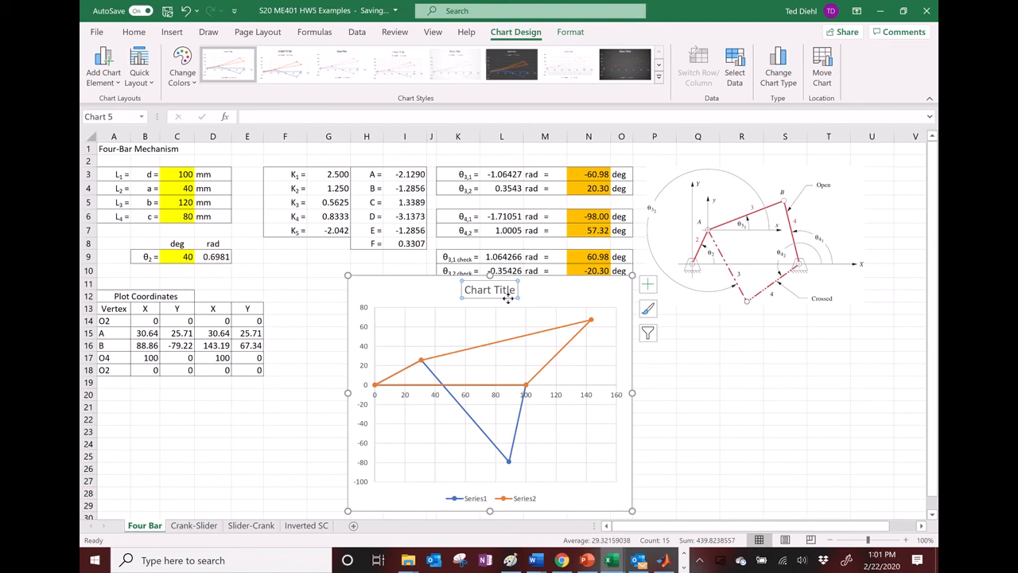
{"action": "key", "text": "Delete"}
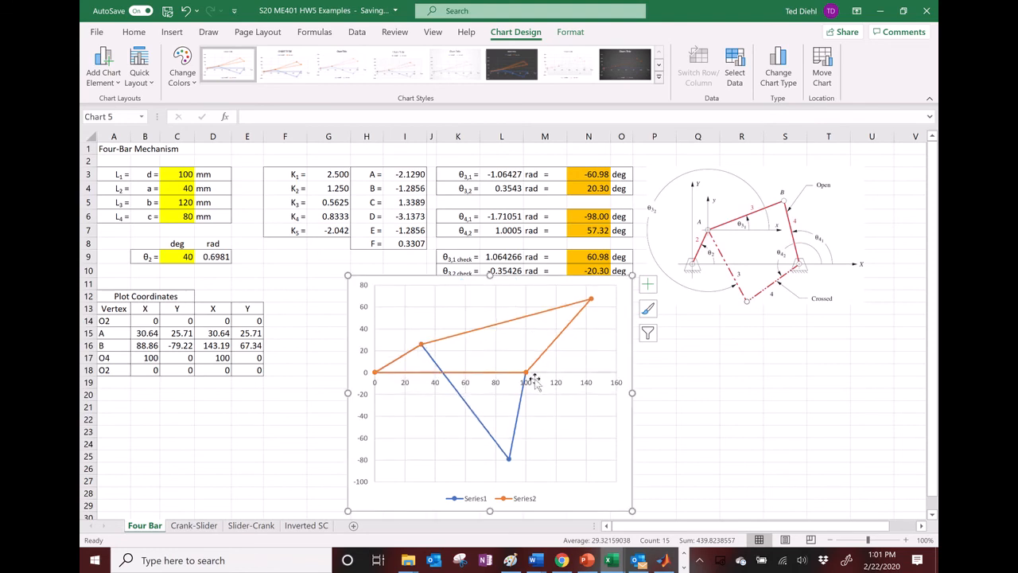
Step: Move the legend inside the plot near its upper-left corner and extend the plot area down into the freed space
{"action": "left_click", "coordinate": [529, 491]}
{"action": "left_click_drag", "start_coordinate": [529, 494], "coordinate": [474, 306]}
{"action": "left_click", "coordinate": [481, 474]}
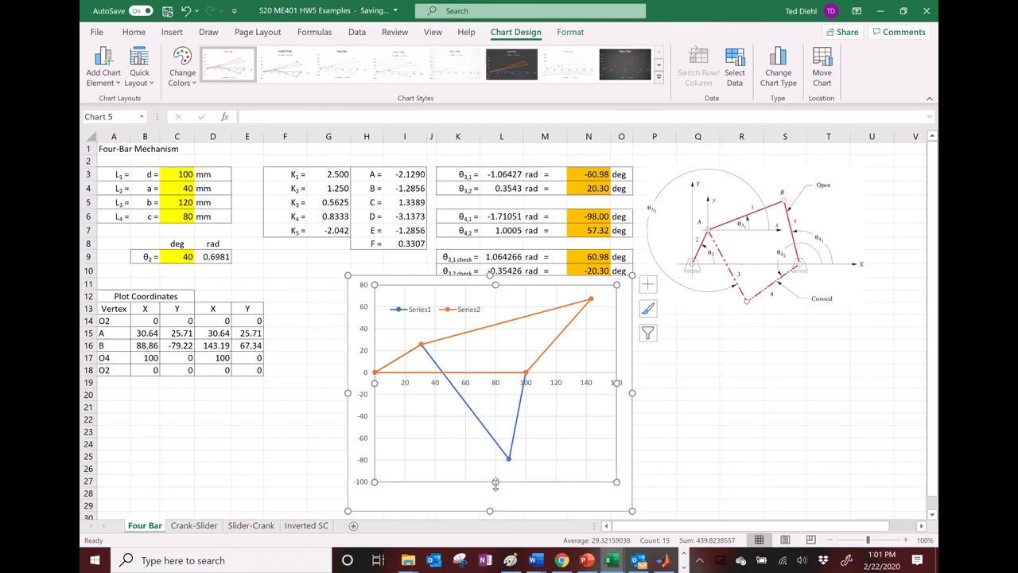
{"action": "left_click_drag", "start_coordinate": [497, 489], "coordinate": [496, 503]}
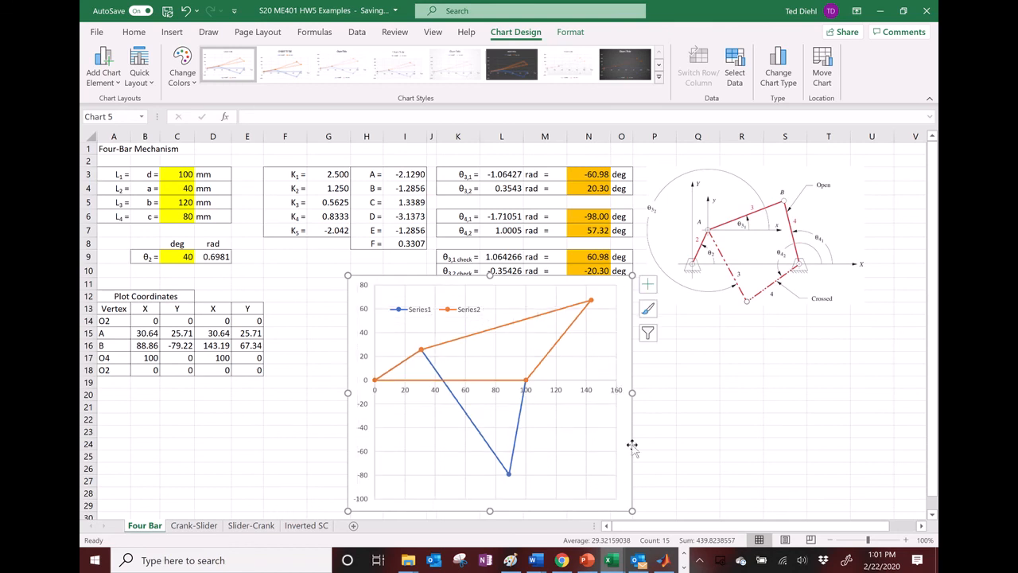
Step: Remove the chart area's border by setting it to No line
{"action": "right_click", "coordinate": [632, 445]}
{"action": "key", "text": "Escape"}
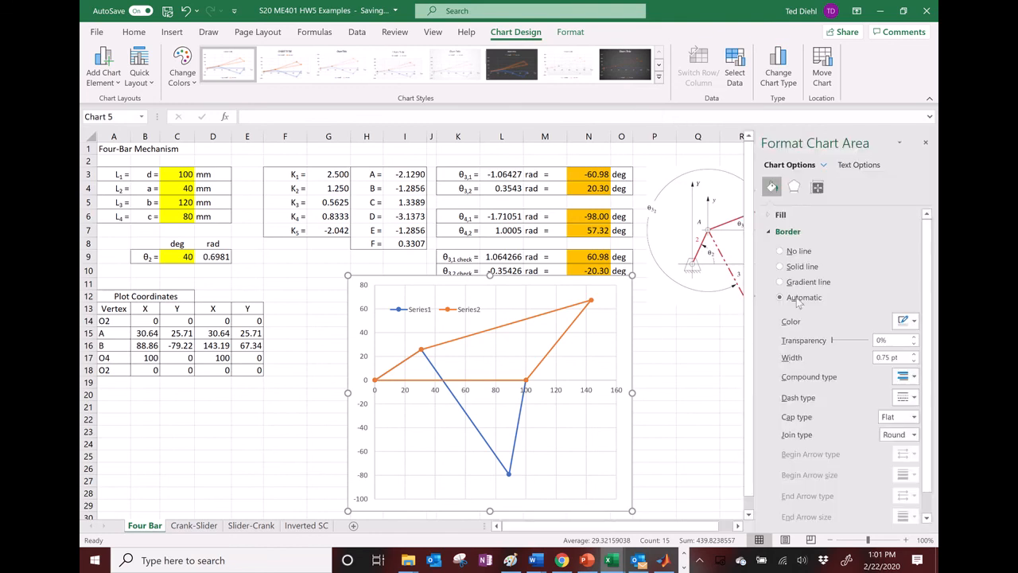
{"action": "left_click", "coordinate": [781, 252]}
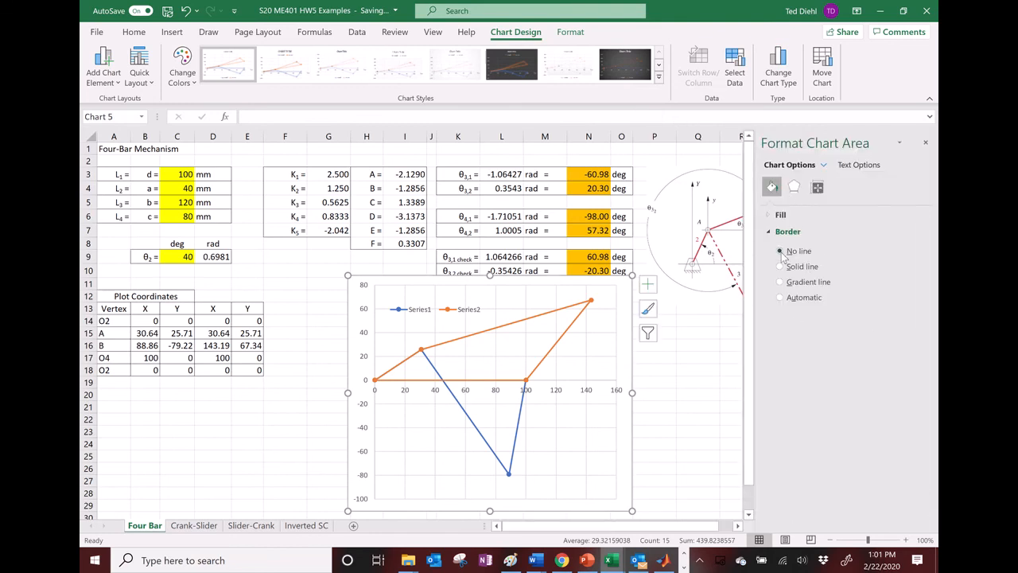
Step: Set the major unit to 20 on both the horizontal and vertical axes of the linkage chart
{"action": "left_click", "coordinate": [614, 395]}
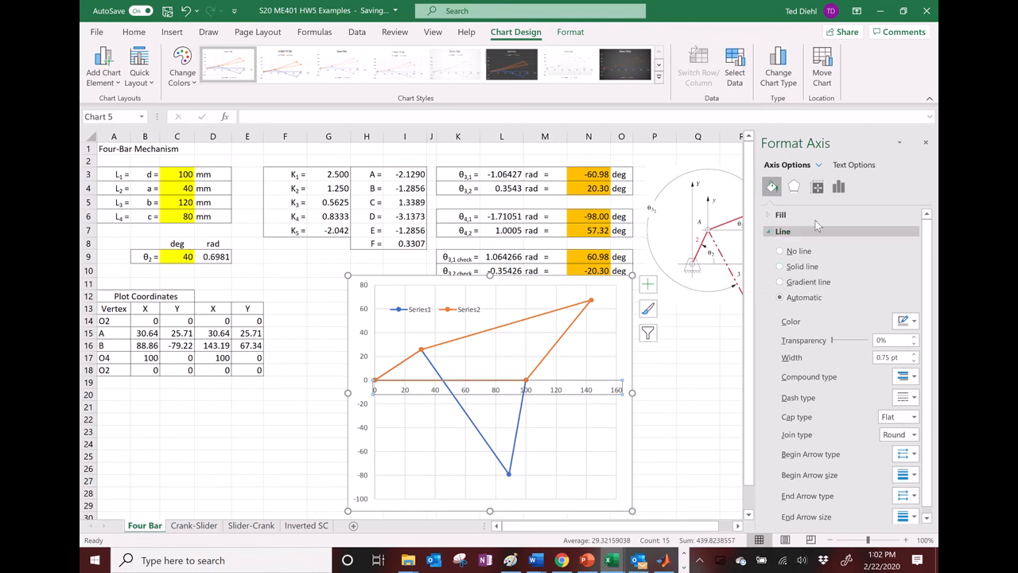
{"action": "left_click", "coordinate": [838, 186]}
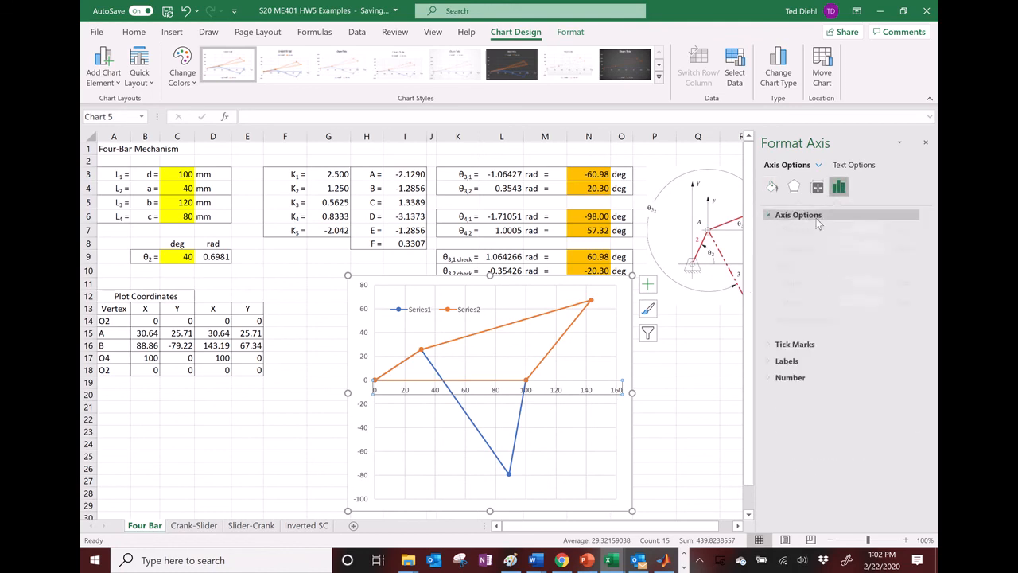
{"action": "left_click", "coordinate": [868, 298]}
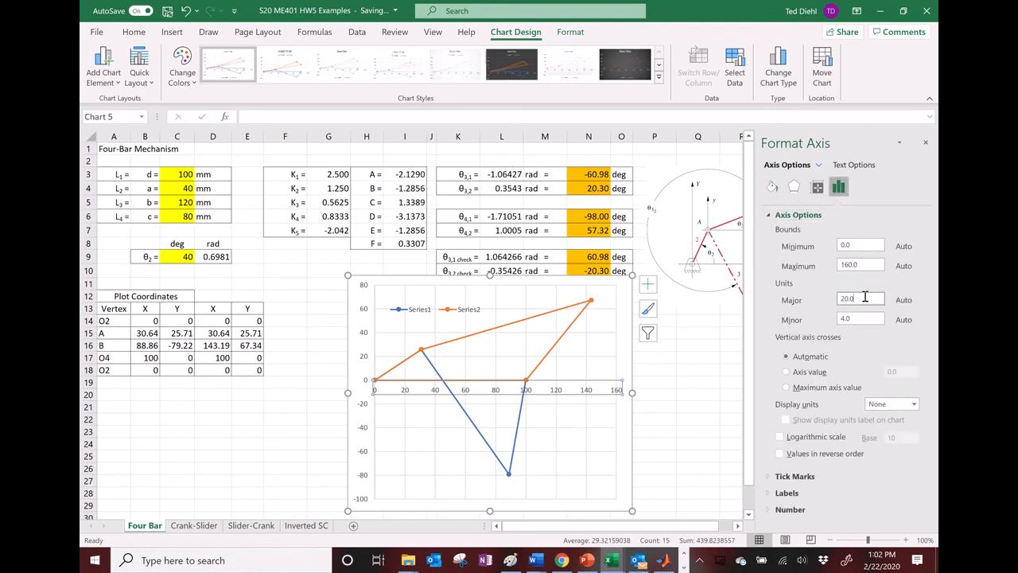
{"action": "left_click", "coordinate": [368, 340]}
{"action": "left_click", "coordinate": [865, 298]}
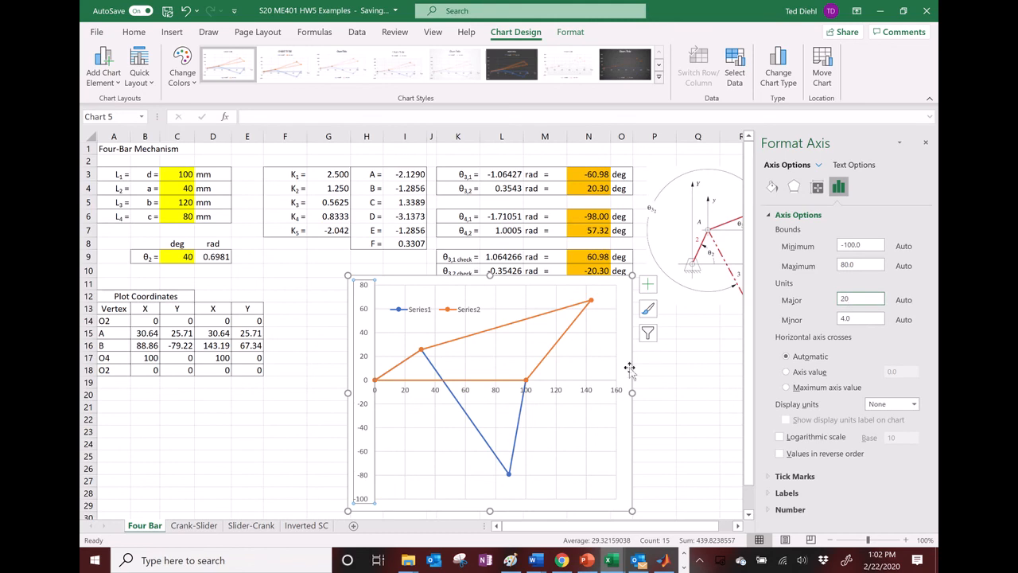
Step: Narrow the linkage chart slightly to even out the axis scales and close the formatting pane
{"action": "left_click", "coordinate": [670, 382]}
{"action": "left_click", "coordinate": [613, 389]}
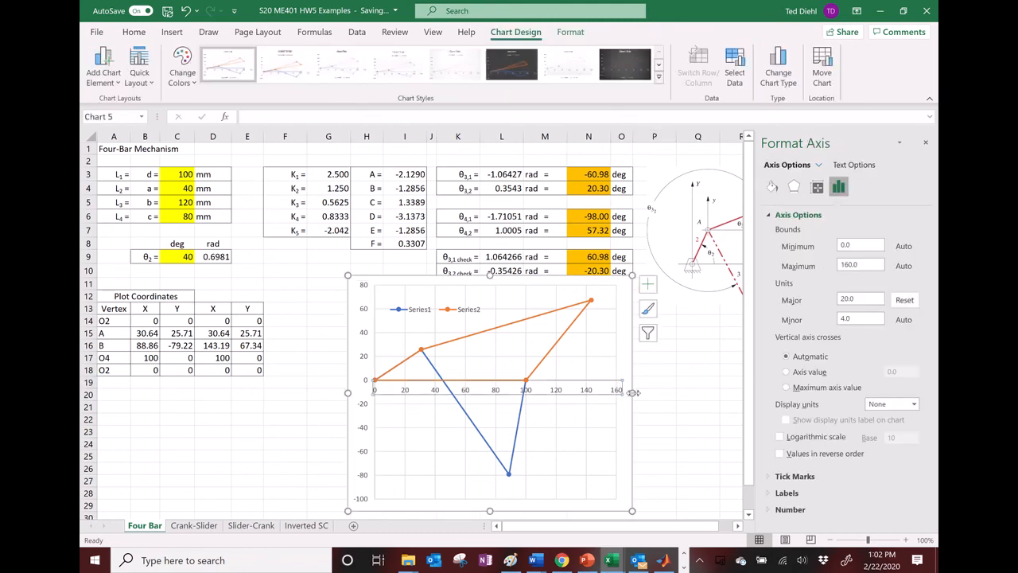
{"action": "left_click", "coordinate": [625, 390]}
{"action": "left_click", "coordinate": [654, 382]}
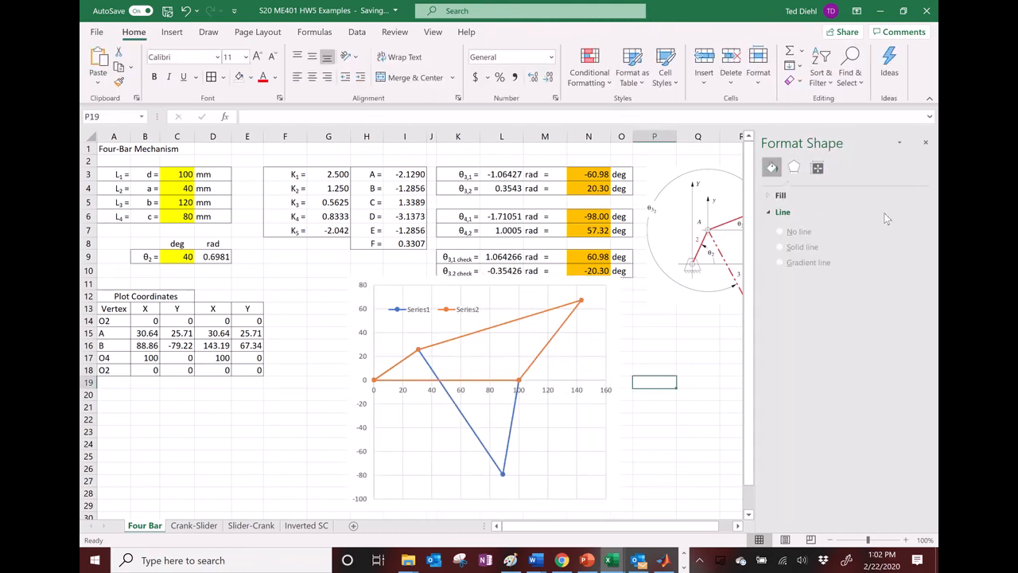
{"action": "left_click", "coordinate": [925, 144]}
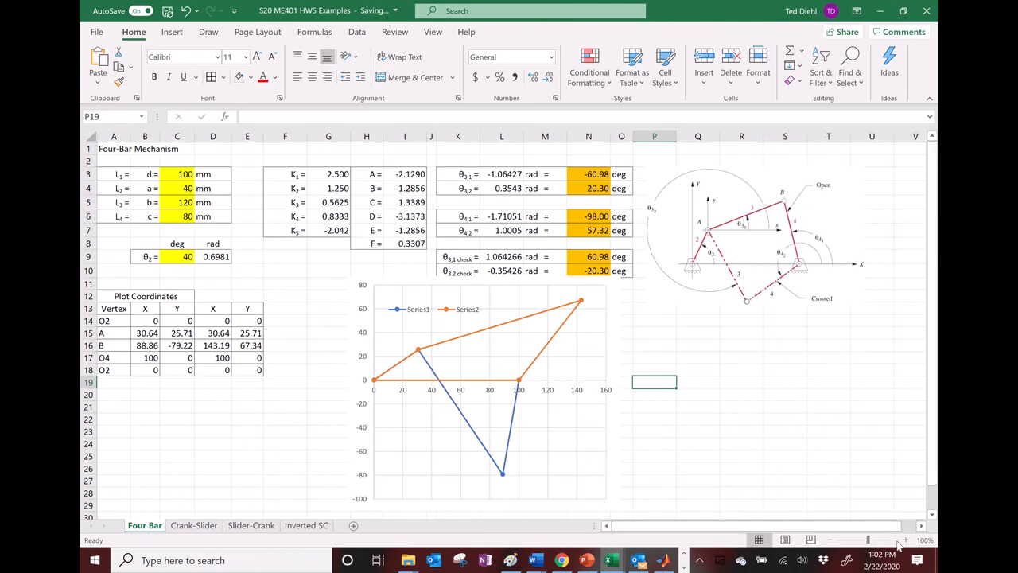
Step: Set A1:U31 as the print area so it covers the tables, the chart and the linkage diagram
{"action": "left_click", "coordinate": [831, 540]}
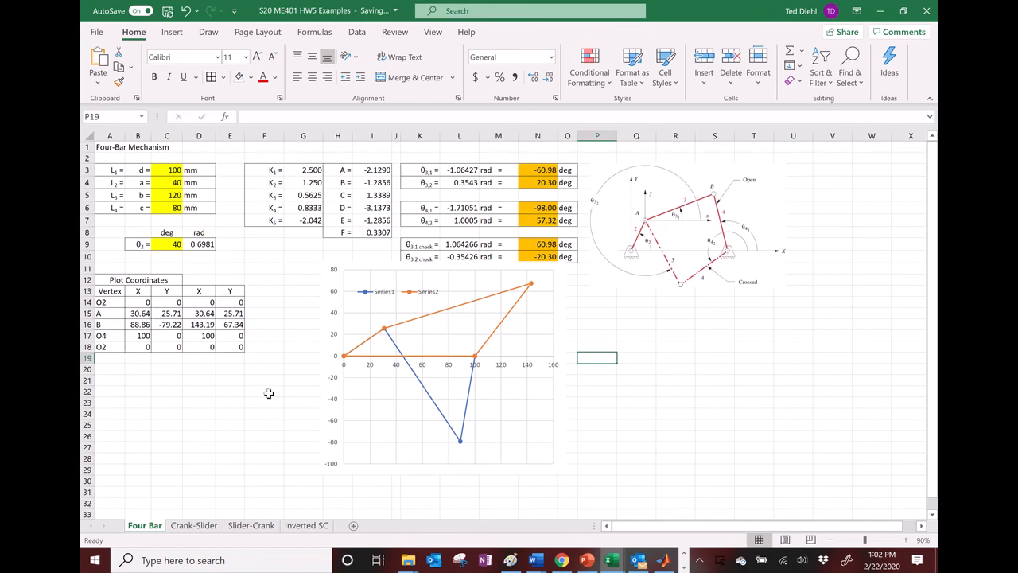
{"action": "left_click_drag", "start_coordinate": [113, 150], "coordinate": [715, 317]}
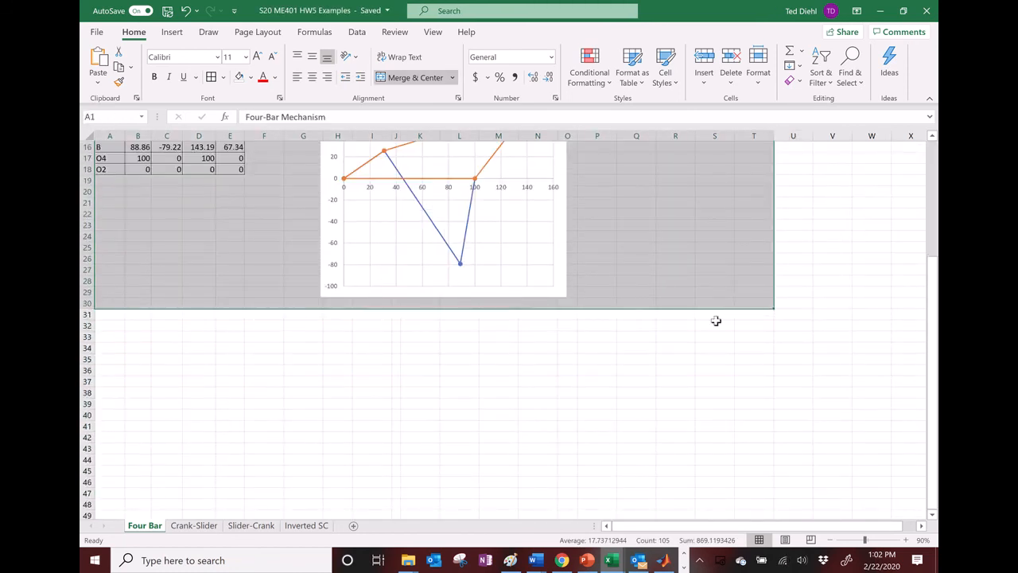
{"action": "scroll", "coordinate": [675, 352], "scroll_direction": "up", "scroll_amount": 5}
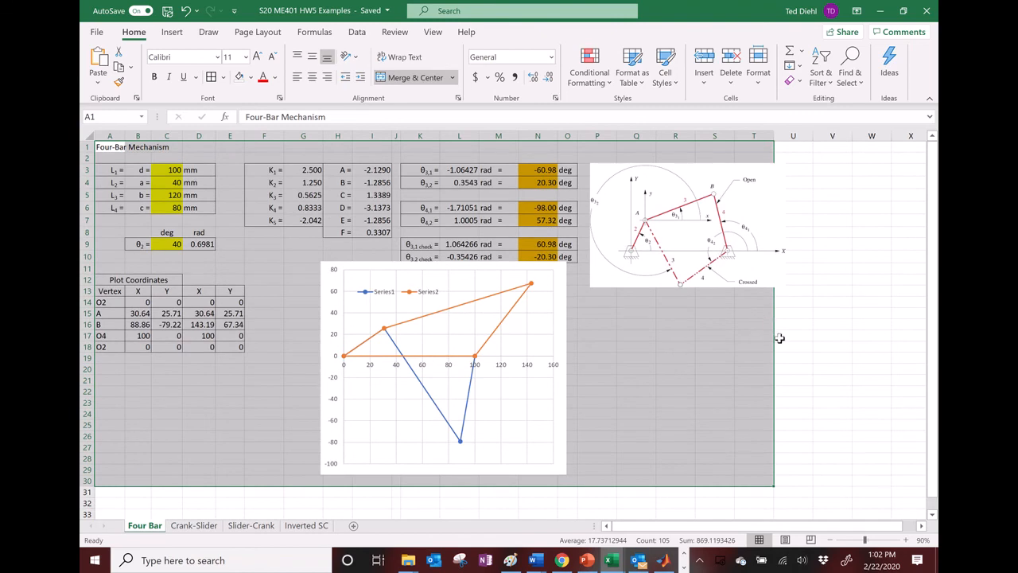
{"action": "left_click", "coordinate": [749, 466]}
{"action": "left_click_drag", "start_coordinate": [112, 148], "coordinate": [781, 486]}
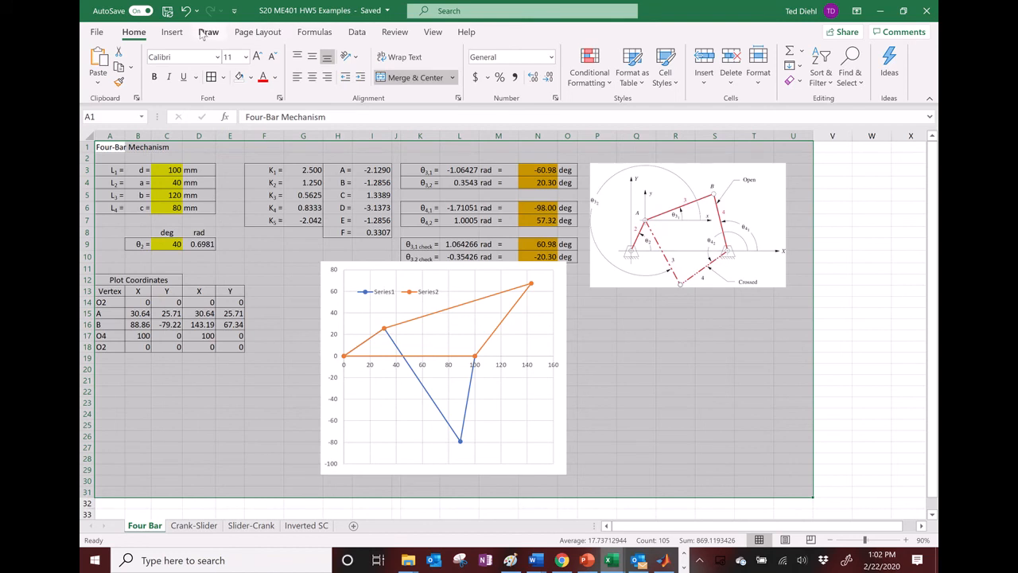
{"action": "left_click", "coordinate": [255, 33]}
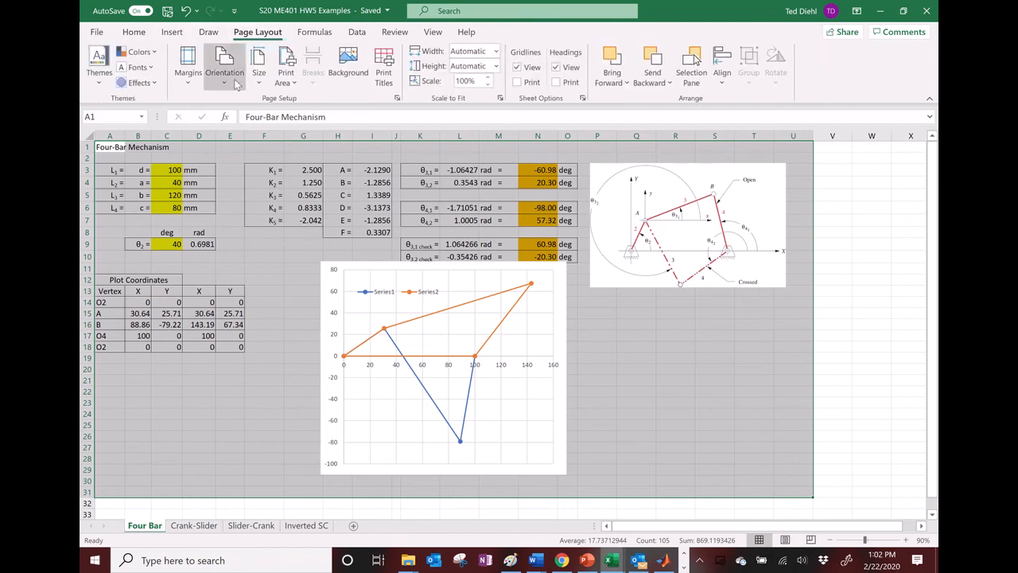
{"action": "left_click", "coordinate": [189, 80]}
{"action": "left_click", "coordinate": [258, 79]}
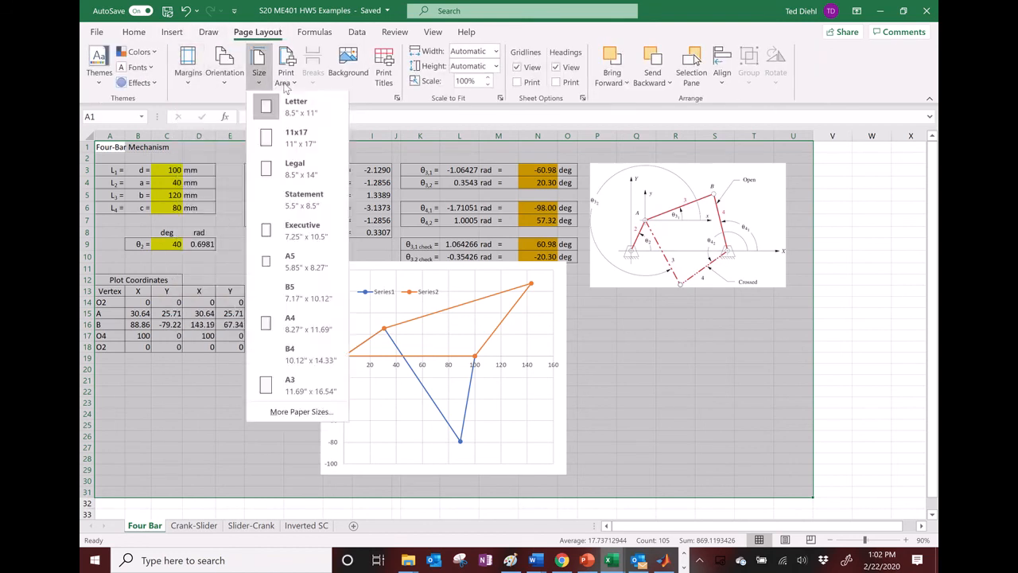
{"action": "left_click", "coordinate": [286, 84]}
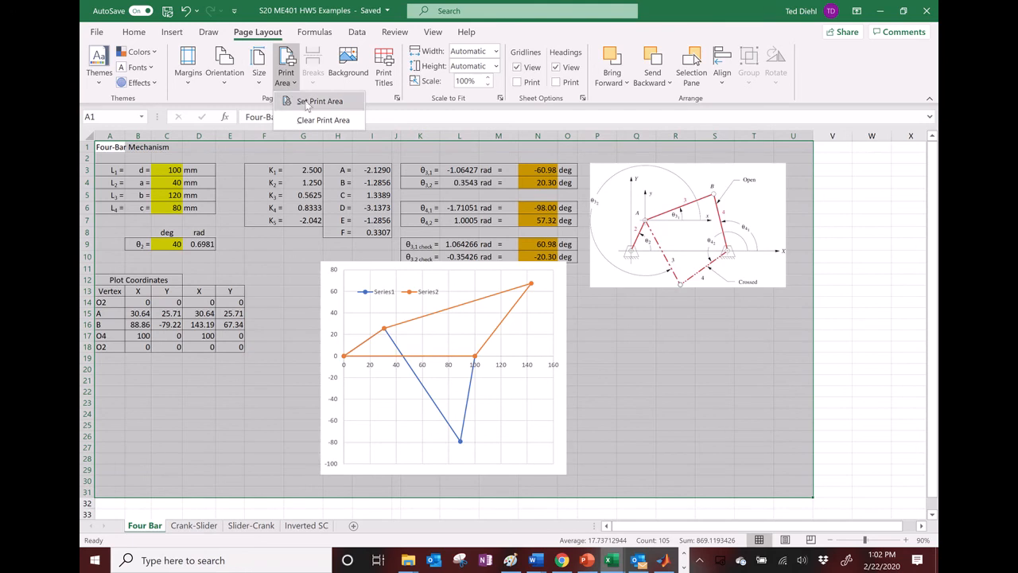
{"action": "left_click", "coordinate": [306, 102]}
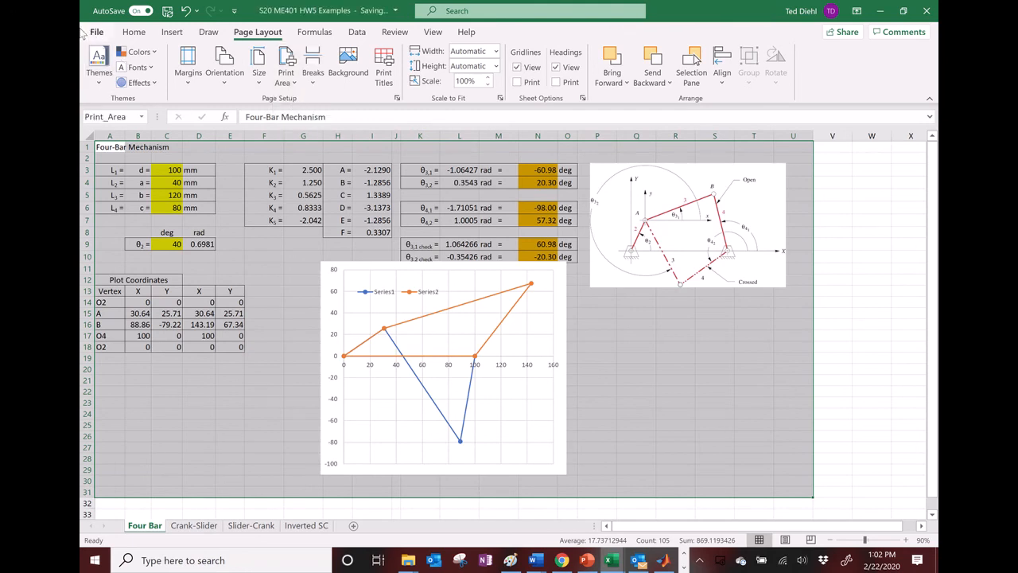
Step: Set the printout's page setup to landscape orientation and scale it to fit 1 page wide by 1 tall
{"action": "left_click", "coordinate": [100, 34]}
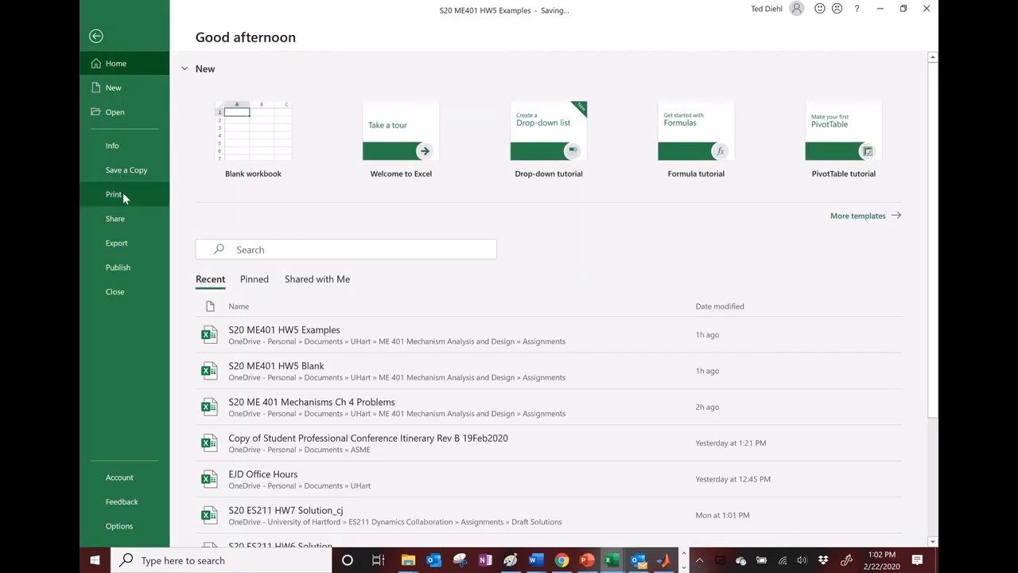
{"action": "left_click", "coordinate": [124, 193]}
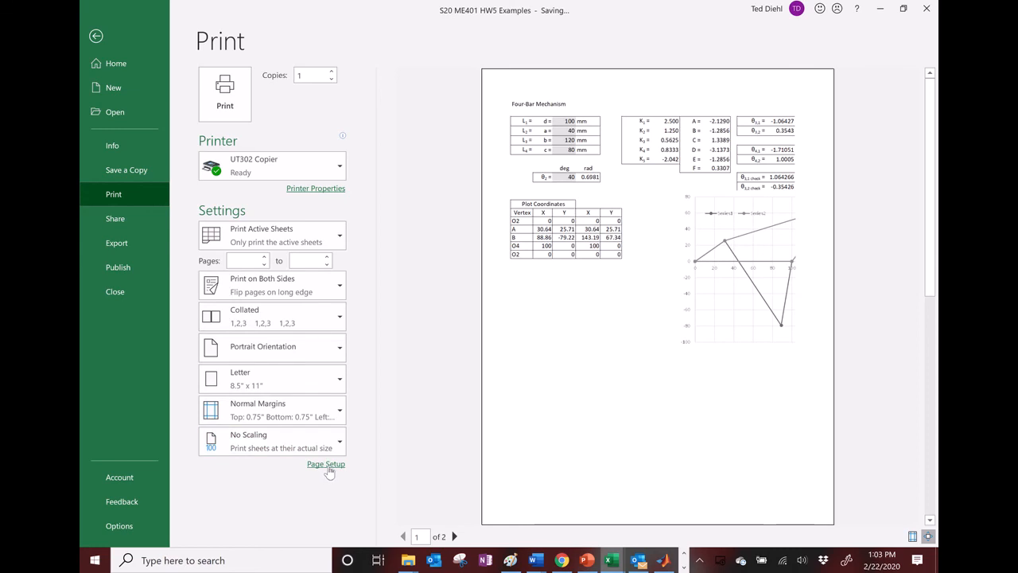
{"action": "left_click", "coordinate": [331, 470]}
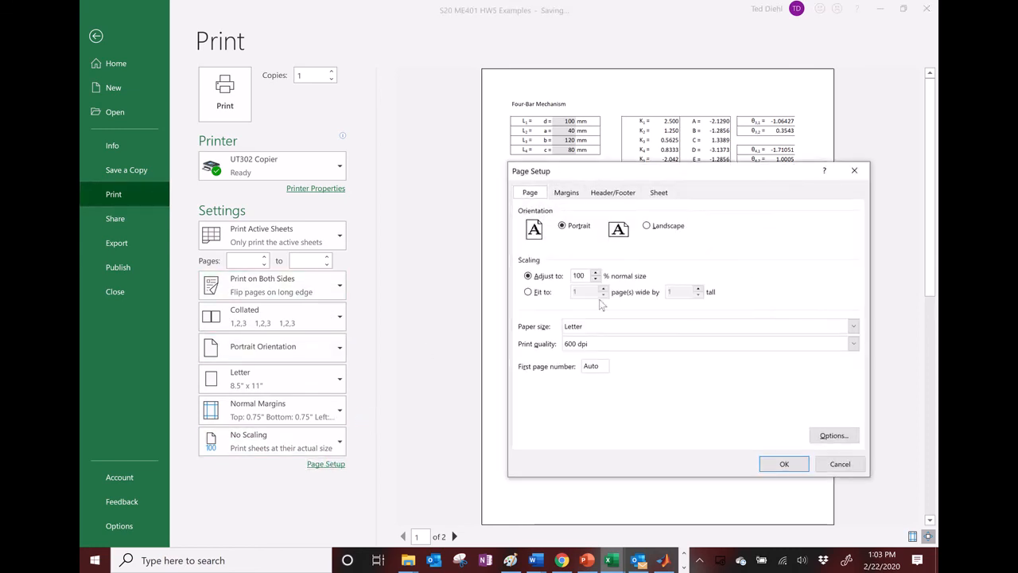
{"action": "left_click", "coordinate": [650, 225]}
{"action": "left_click_drag", "start_coordinate": [666, 170], "coordinate": [402, 217]}
{"action": "left_click", "coordinate": [262, 337]}
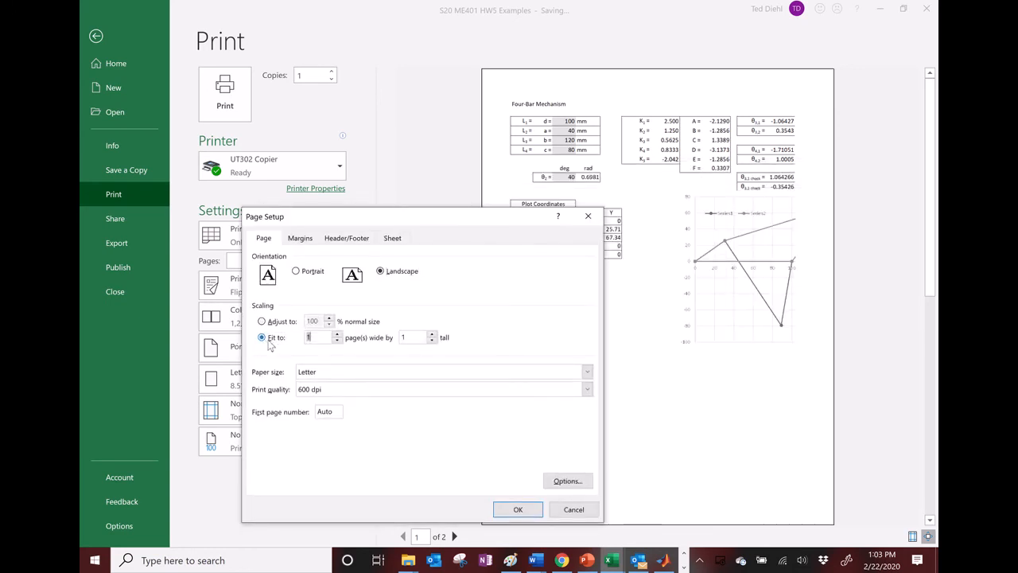
Step: Center the printout horizontally and vertically on the page, apply the page setup, and return to the worksheet
{"action": "left_click", "coordinate": [300, 237]}
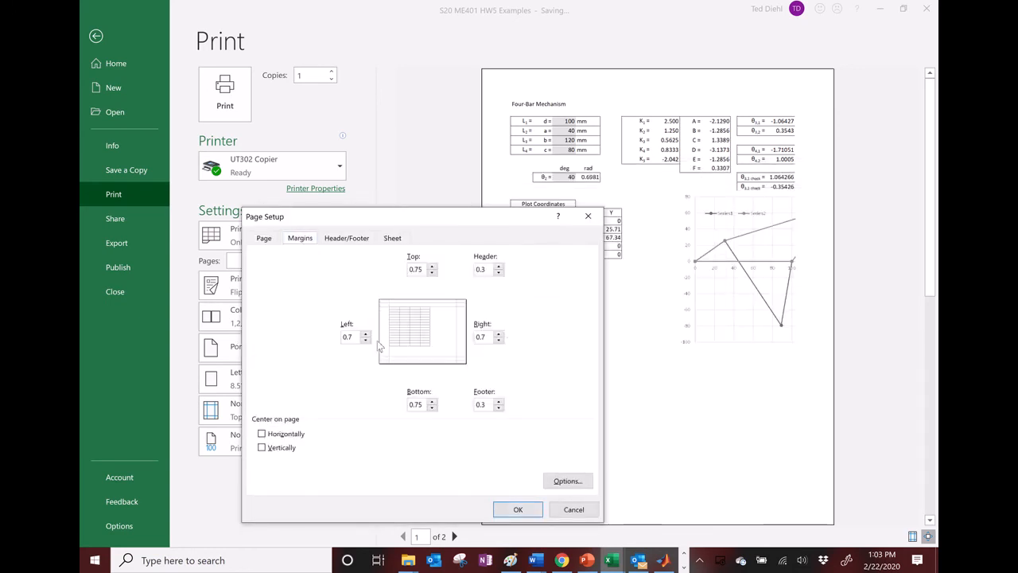
{"action": "left_click", "coordinate": [269, 435]}
{"action": "left_click", "coordinate": [268, 447]}
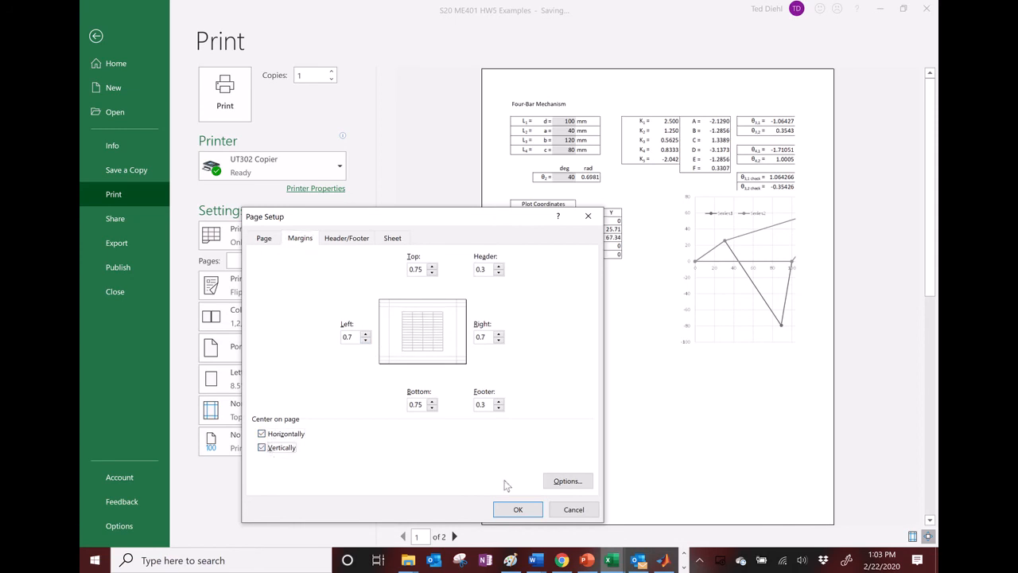
{"action": "left_click", "coordinate": [518, 509]}
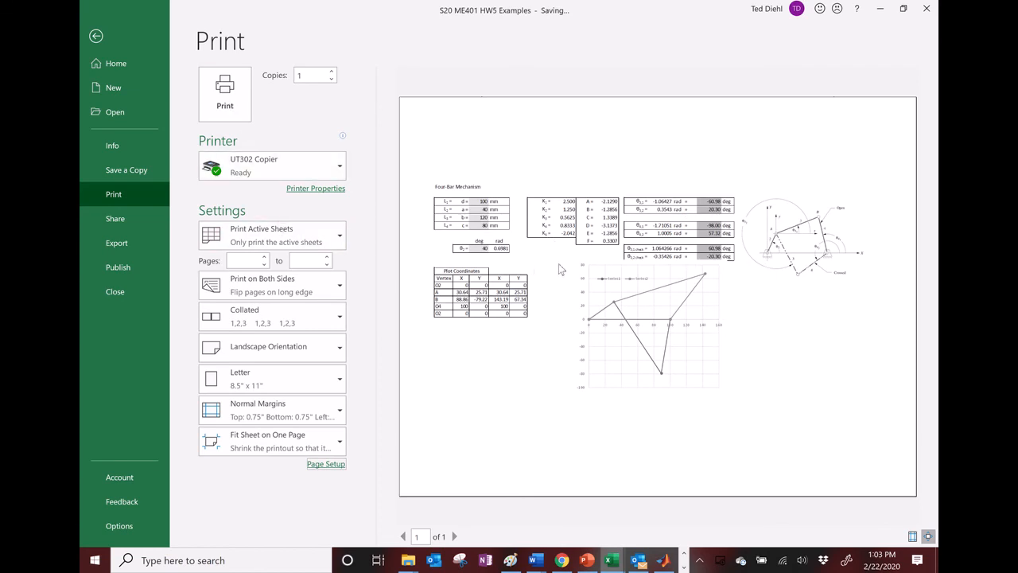
{"action": "left_click", "coordinate": [95, 36]}
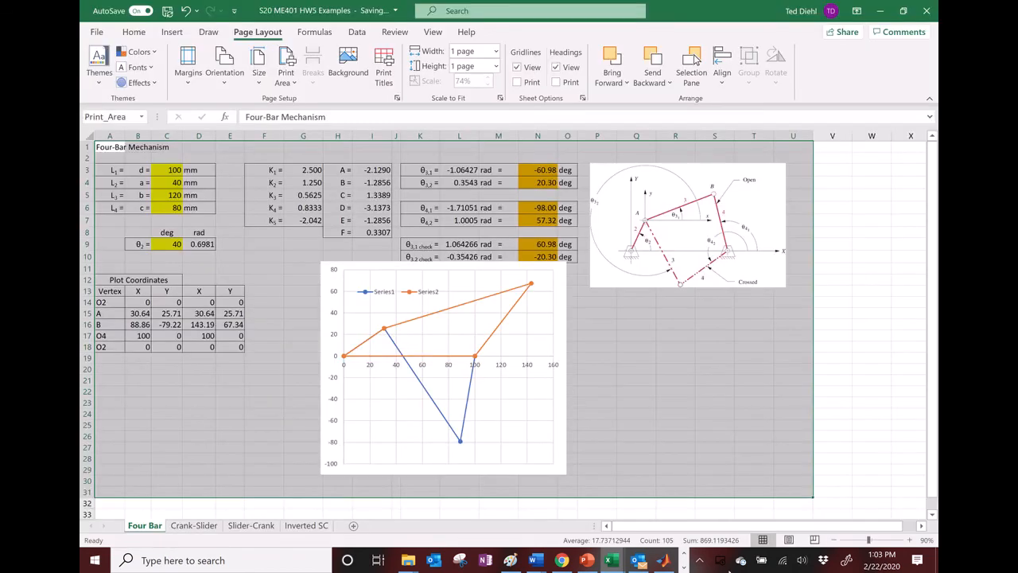
{"action": "left_click", "coordinate": [684, 566]}
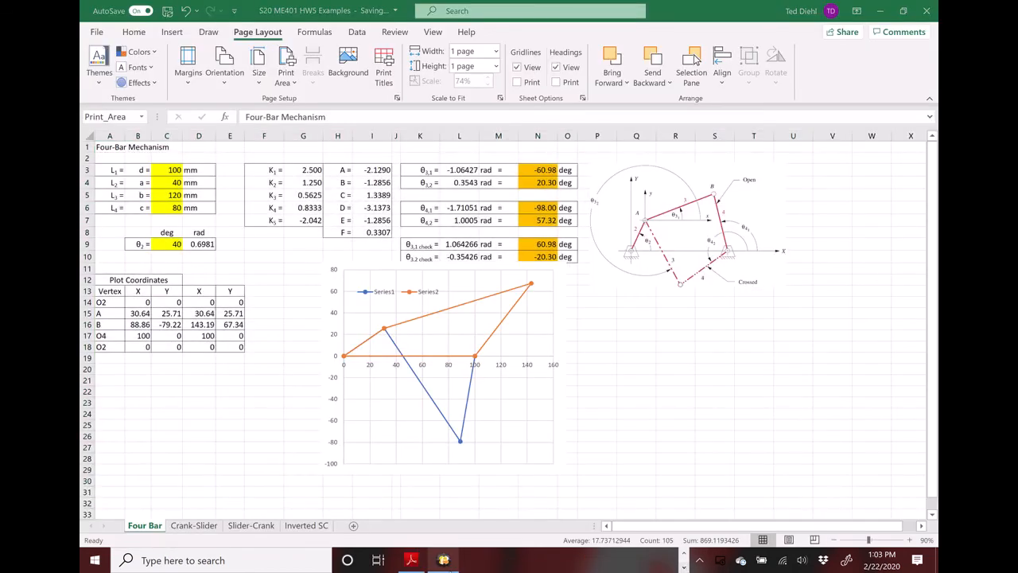
{"action": "left_click", "coordinate": [442, 560]}
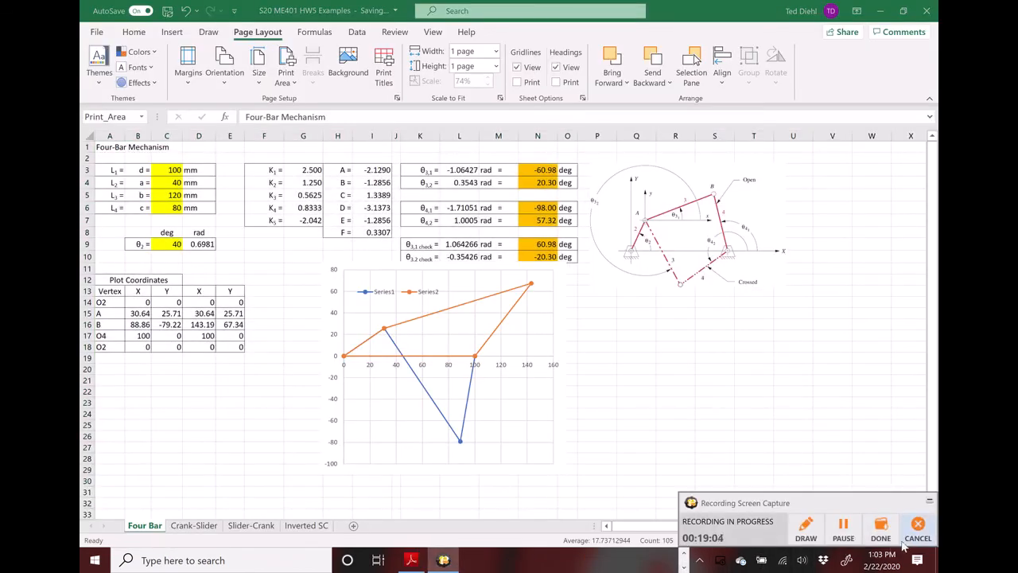